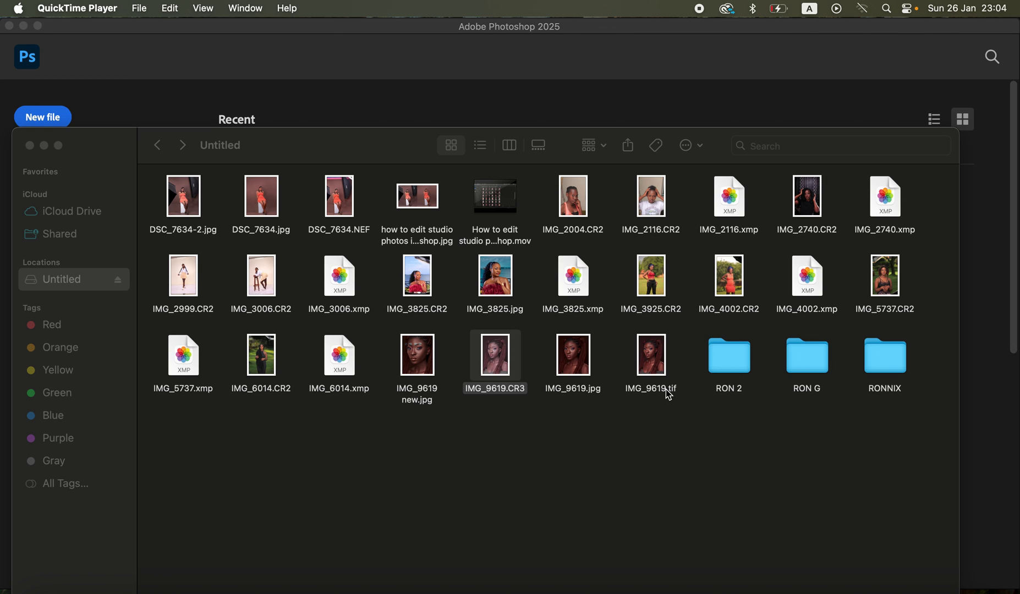
- Open the raw photo IMG_9619.CR3 from the file browser in Adobe Photoshop 2025
right_click(492, 368)
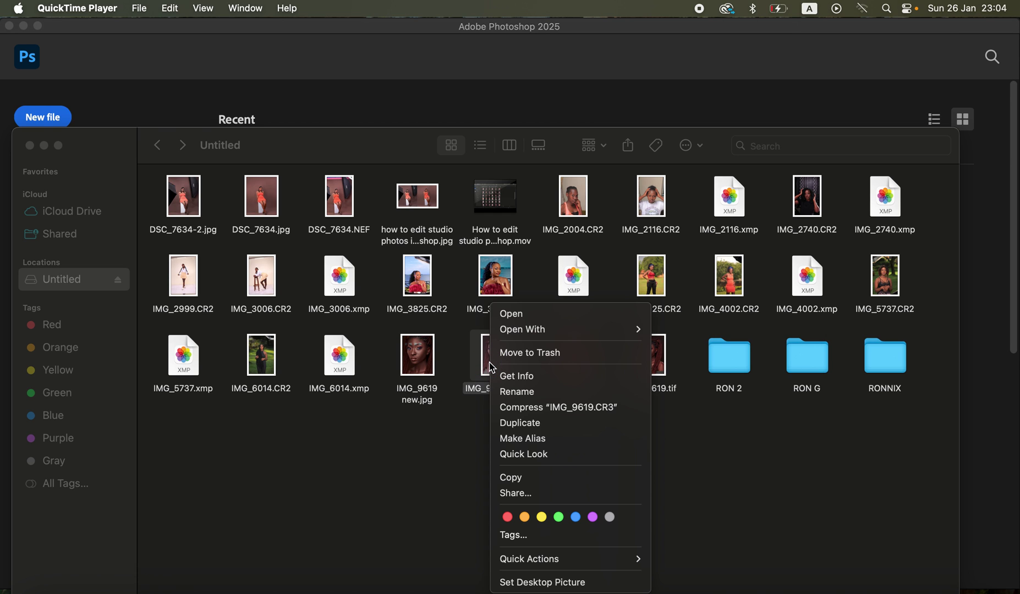
mouse_move(594, 330)
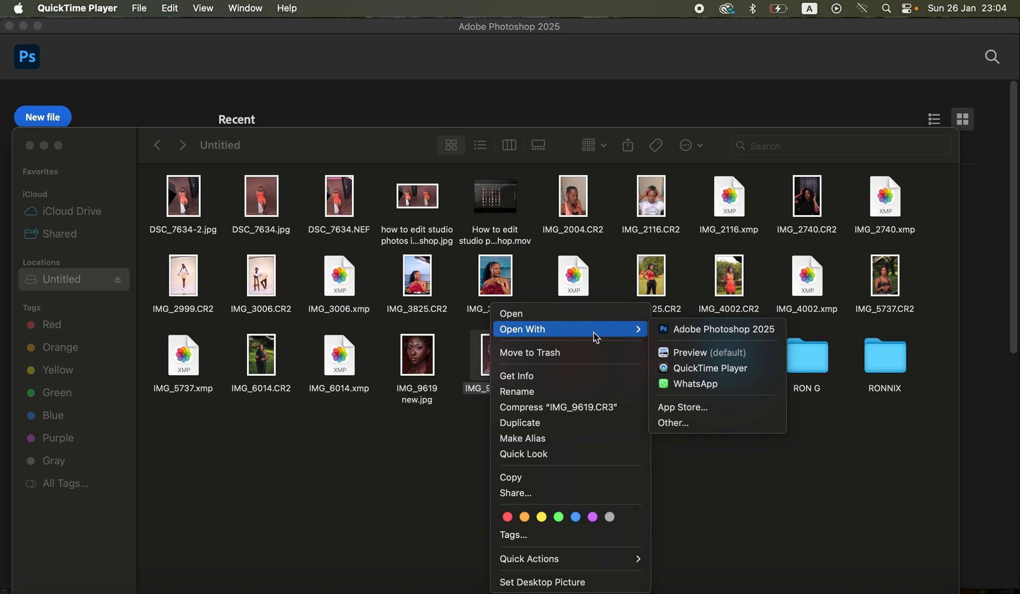
click(757, 332)
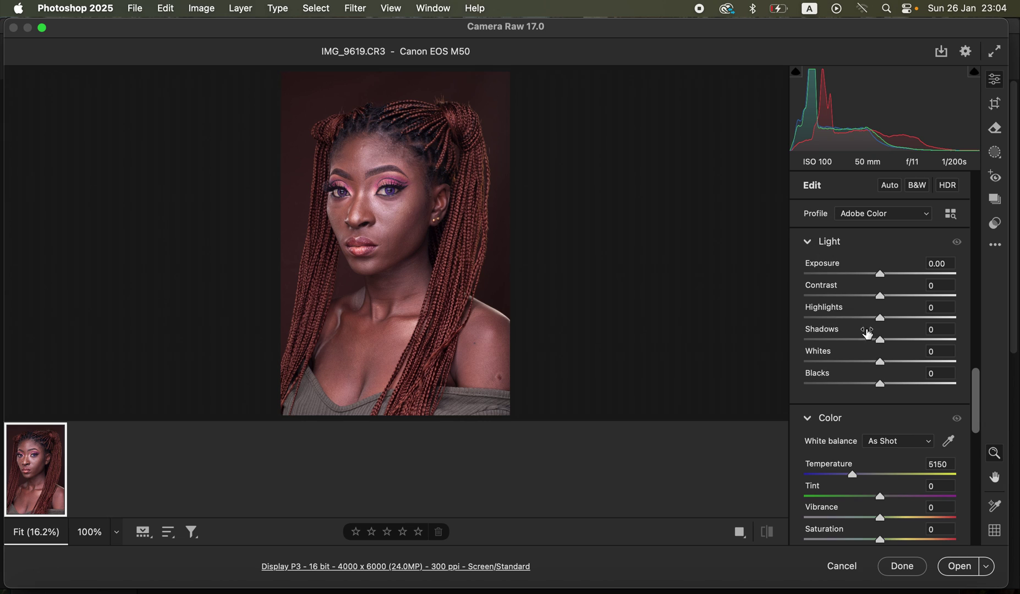
- Set the photo's light values to Highlights -90, Whites -94, Blacks -26, Contrast +18 and Shadows +7
drag(879, 320, 809, 325)
drag(855, 363, 808, 361)
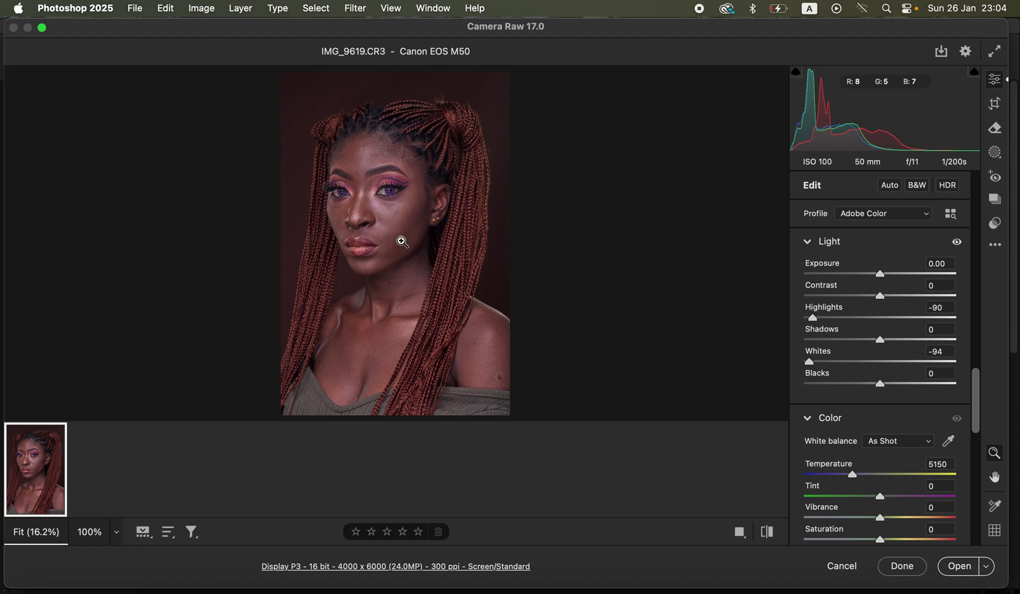
click(767, 532)
drag(878, 387, 863, 393)
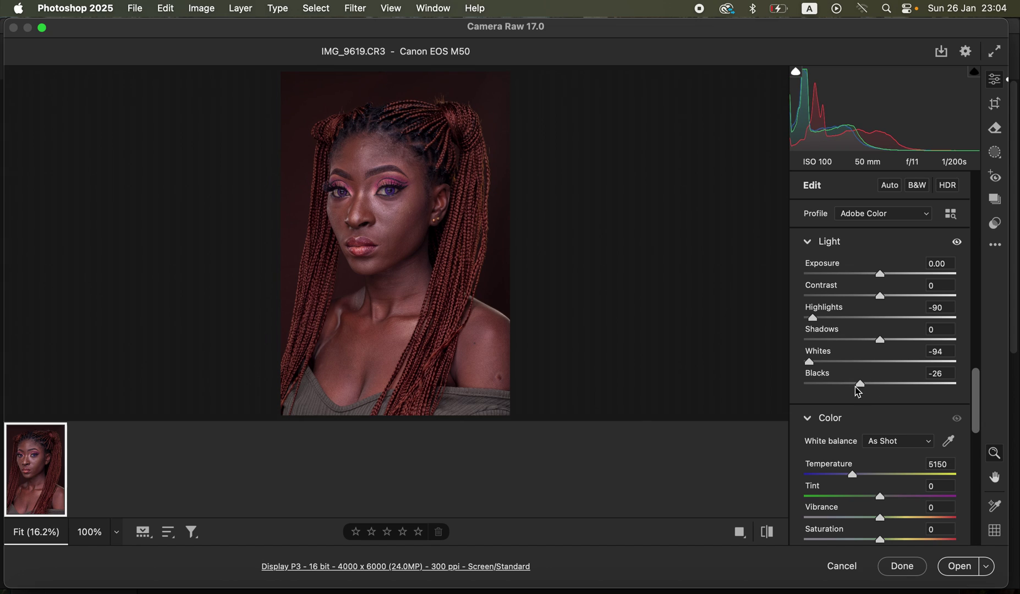
drag(883, 297, 897, 296)
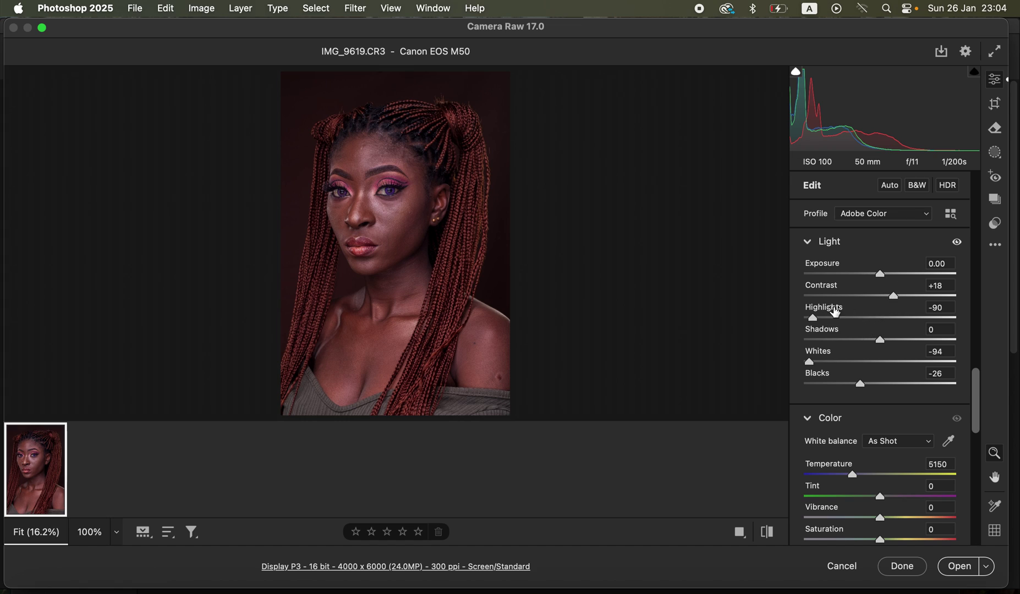
drag(881, 340, 885, 340)
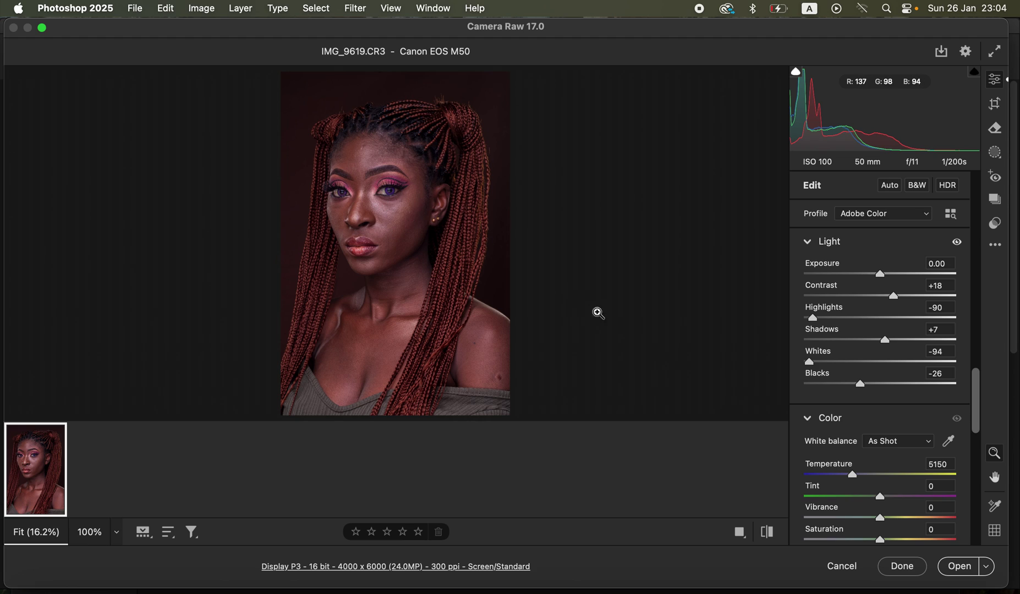
- Set the white balance temperature to 5450 and compare the photo before and after the raw adjustments
drag(855, 482, 862, 484)
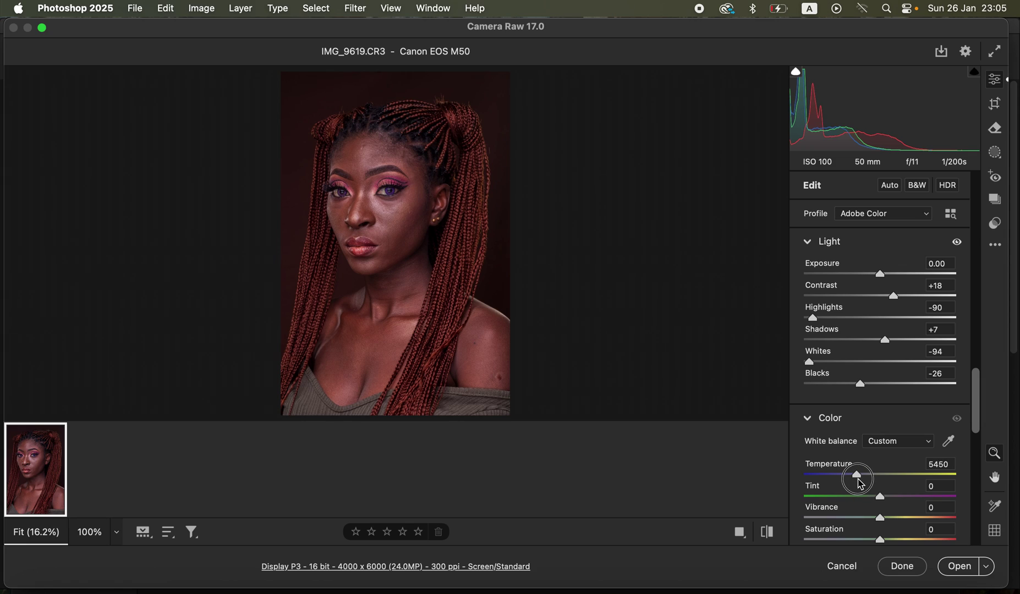
drag(860, 484, 860, 484)
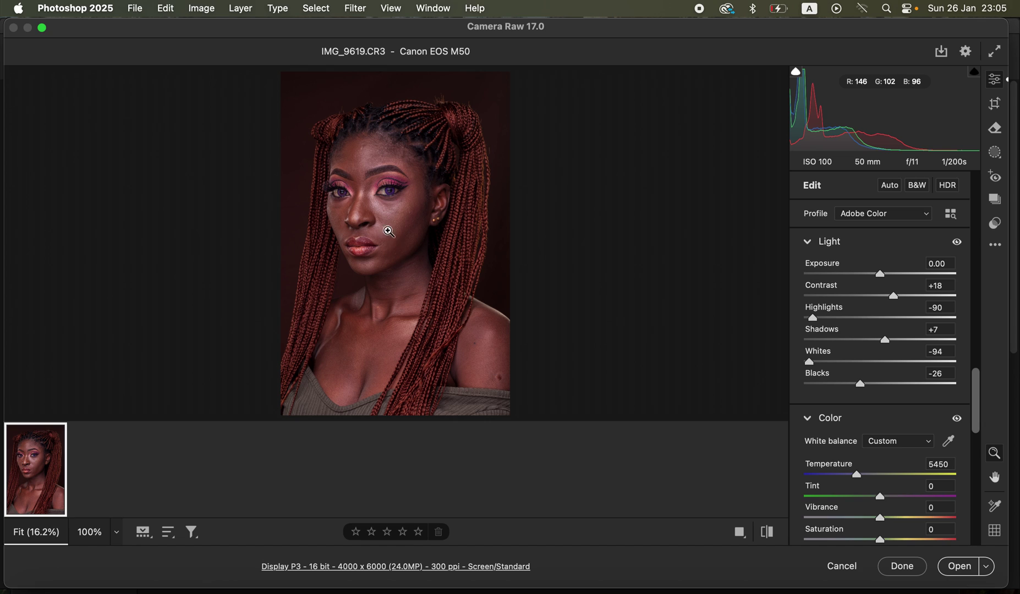
click(768, 533)
click(768, 533)
click(769, 534)
click(770, 536)
- Open the developed raw photo as a document and make two duplicates of the Background layer
click(955, 573)
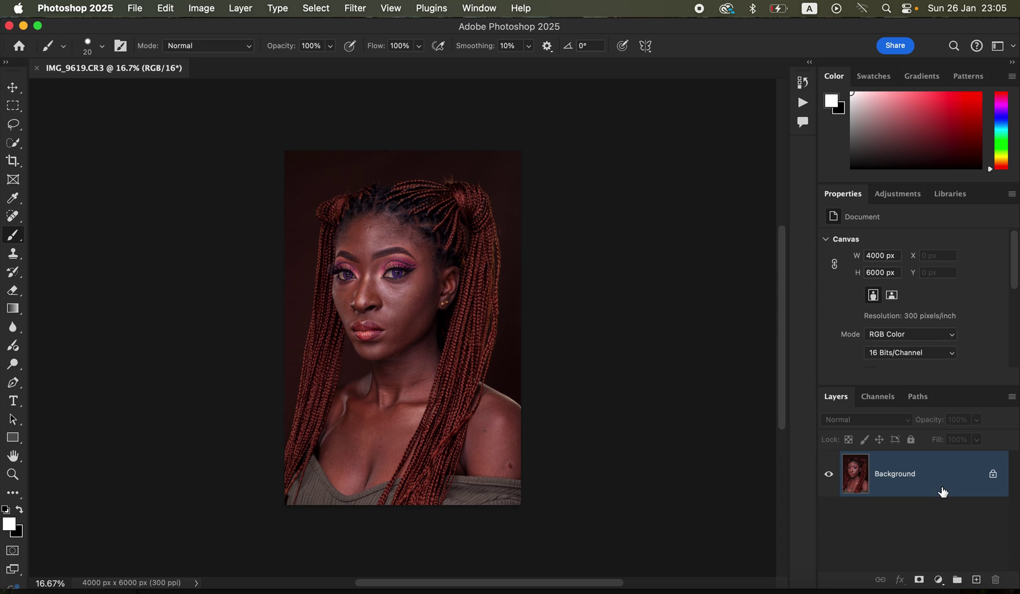
key(super+j)
key(super+j)
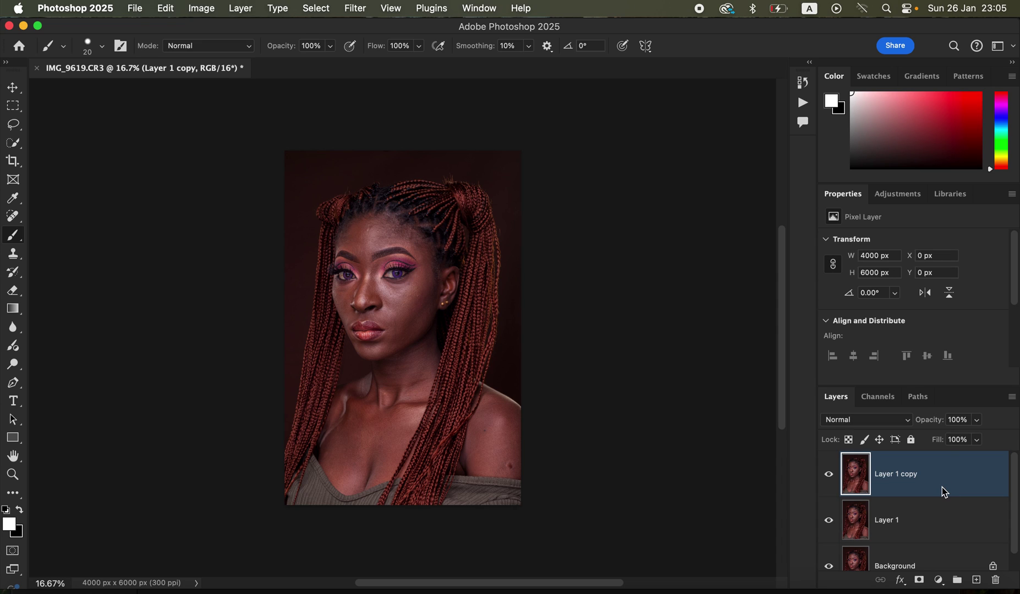
- Rename the lower duplicate layer "low" and the upper duplicate "high"
double_click(890, 527)
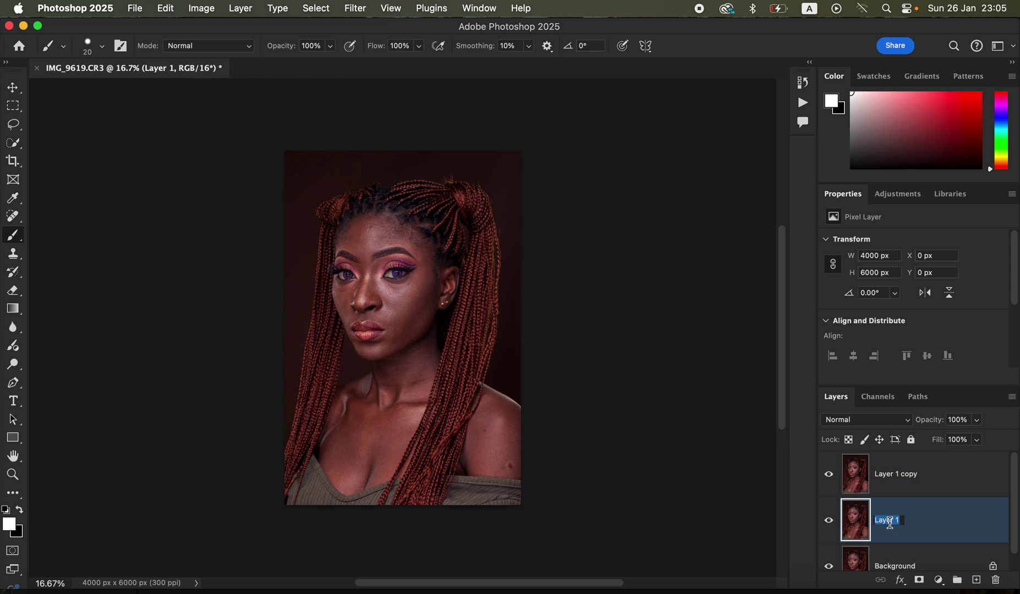
text(low)
key(Return)
double_click(892, 477)
text(high)
key(Return)
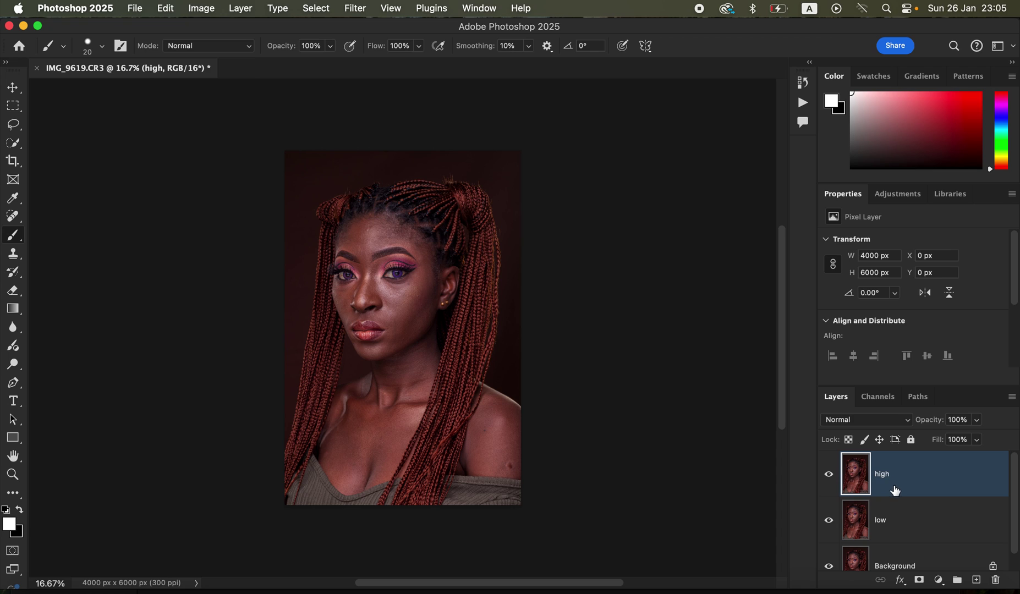
- Hide the high layer and apply a Gaussian Blur of 6.0 pixels to the low layer, judging the skin texture in the preview
click(904, 529)
click(828, 474)
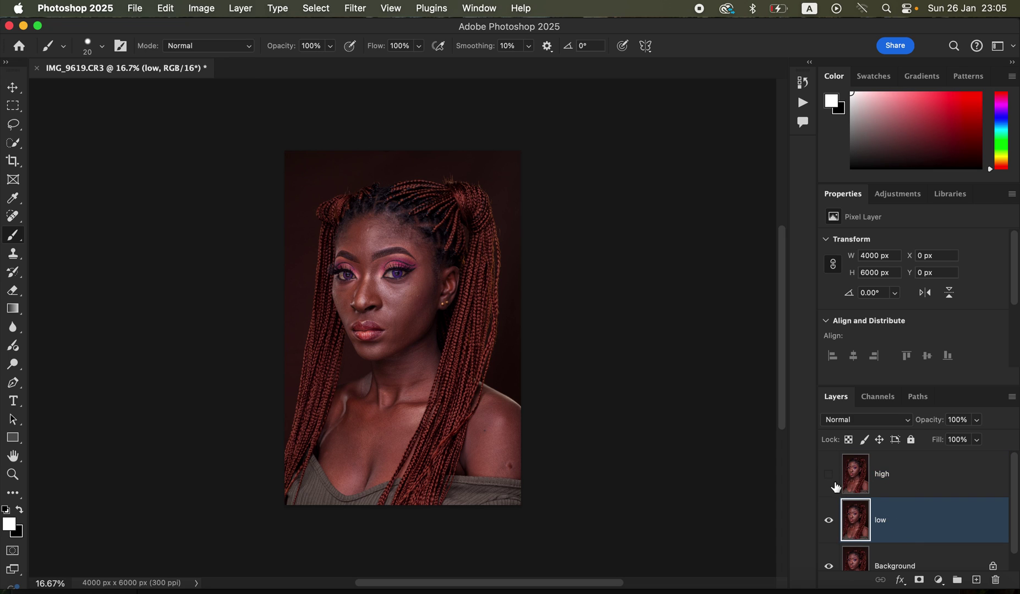
click(357, 10)
mouse_move(495, 186)
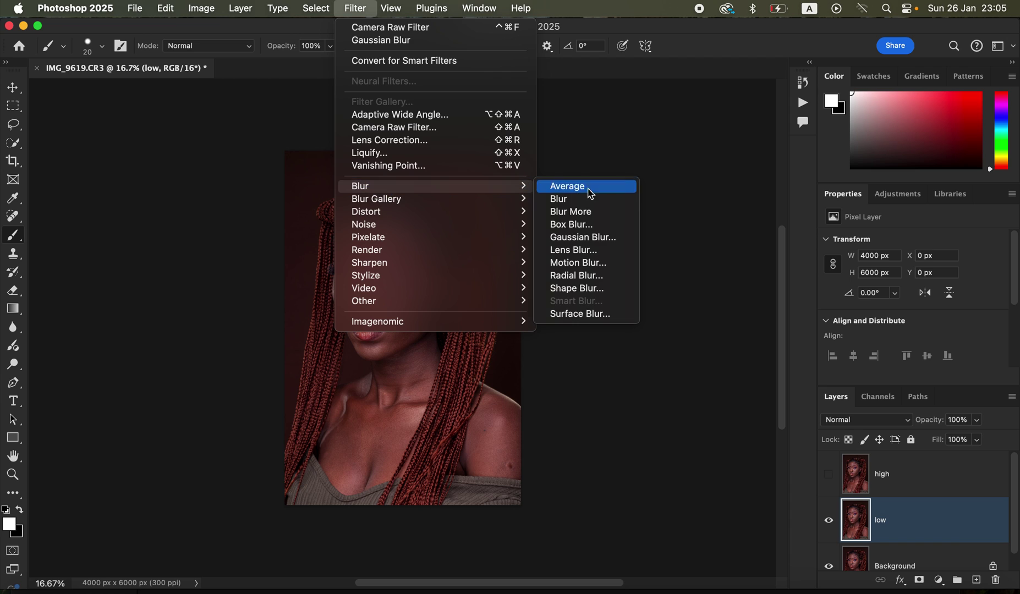
click(608, 237)
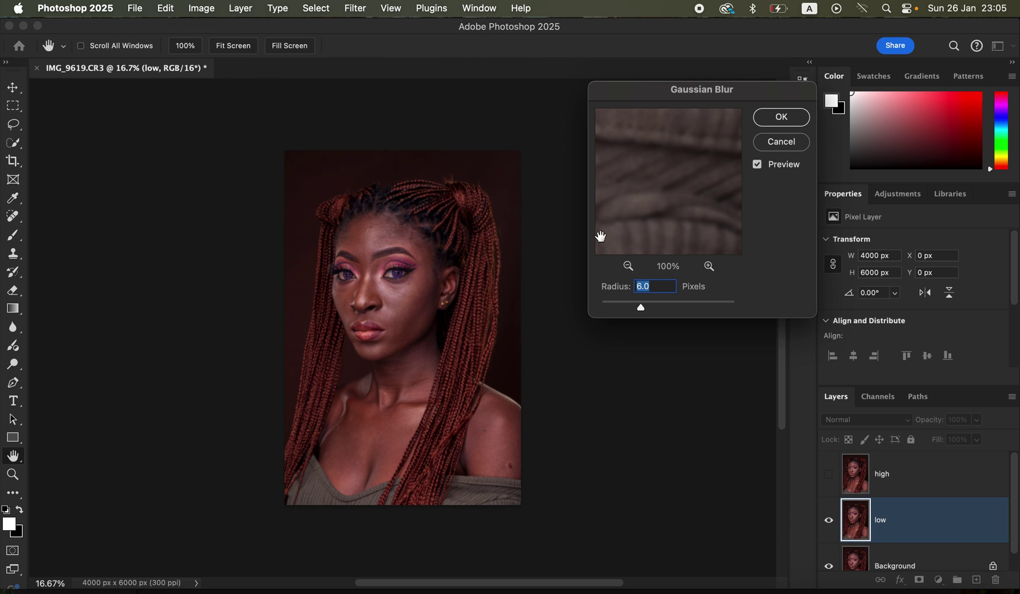
click(375, 249)
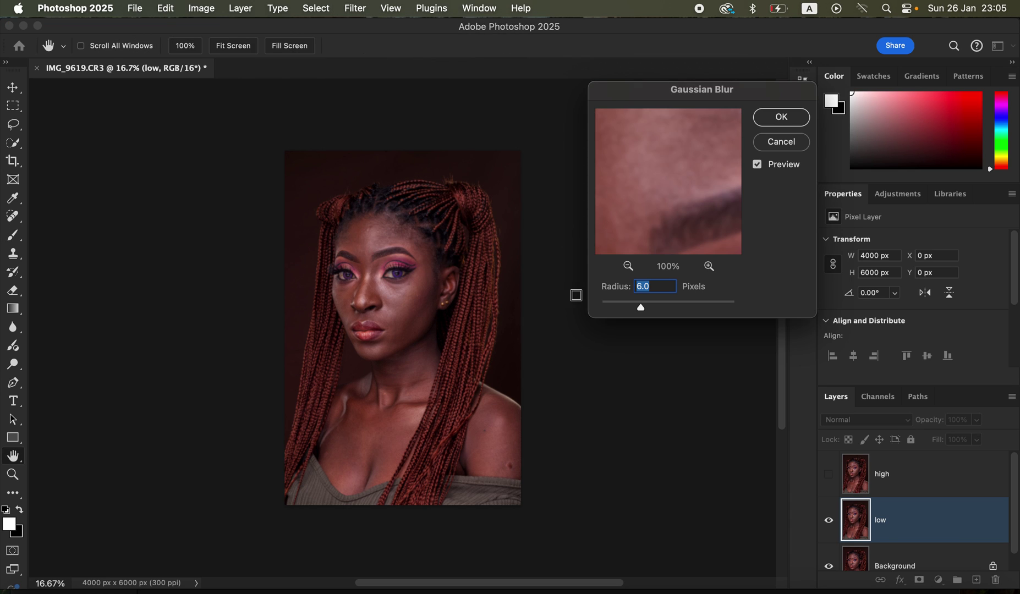
drag(633, 310, 519, 307)
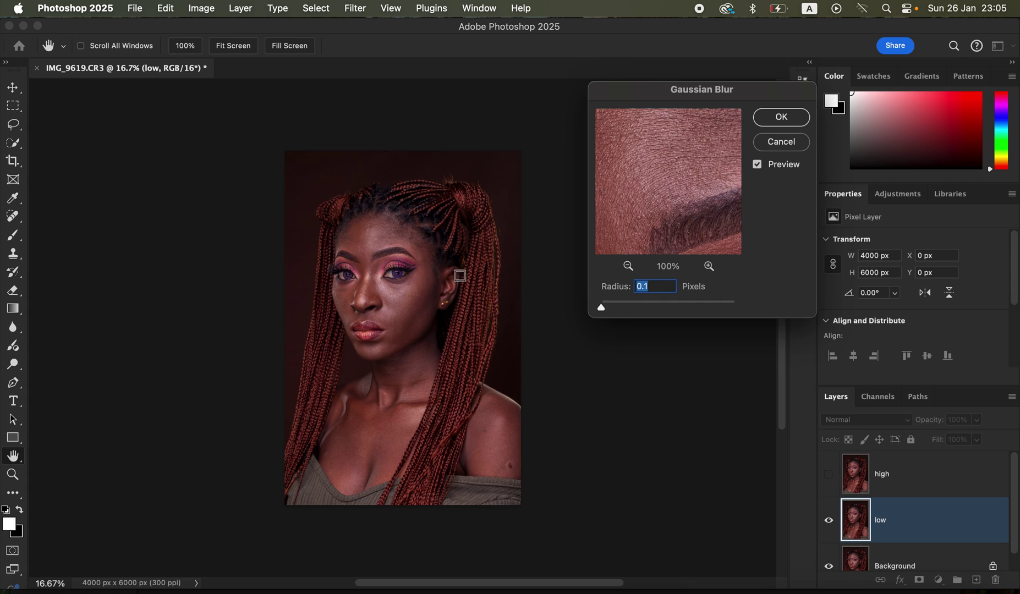
click(382, 293)
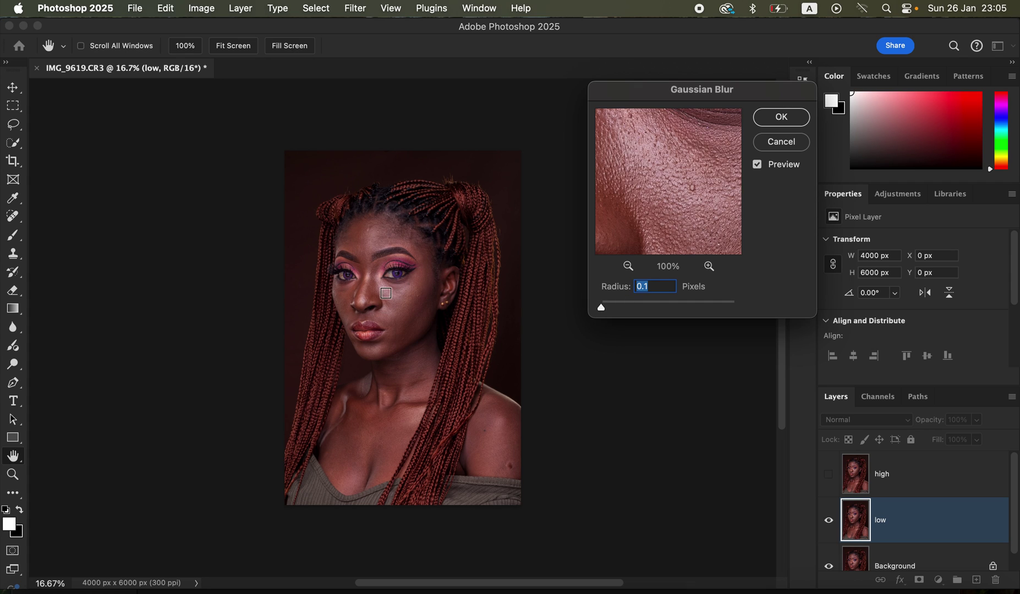
click(367, 287)
click(382, 291)
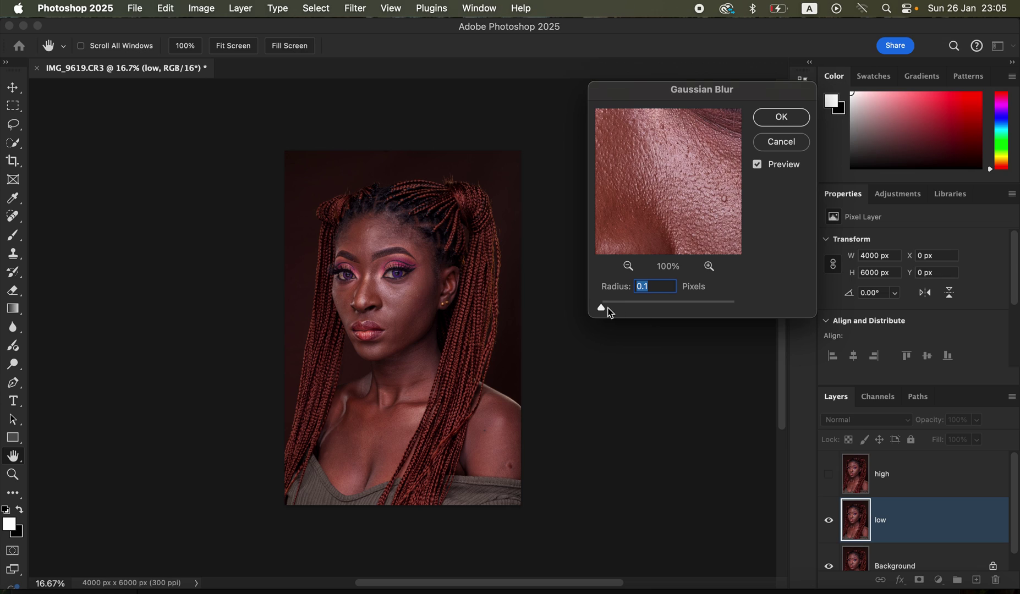
drag(605, 309, 612, 311)
drag(616, 307, 643, 312)
mouse_move(698, 212)
mouse_down()
mouse_move(695, 186)
mouse_move(662, 192)
mouse_move(692, 236)
mouse_move(665, 198)
mouse_move(656, 205)
mouse_move(678, 221)
mouse_move(677, 213)
mouse_up()
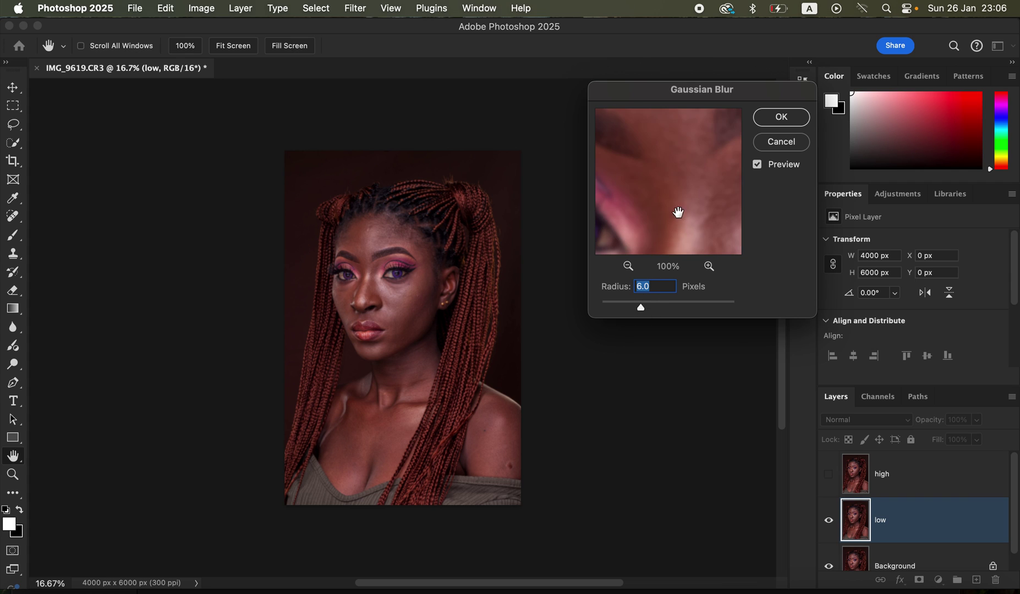
click(780, 118)
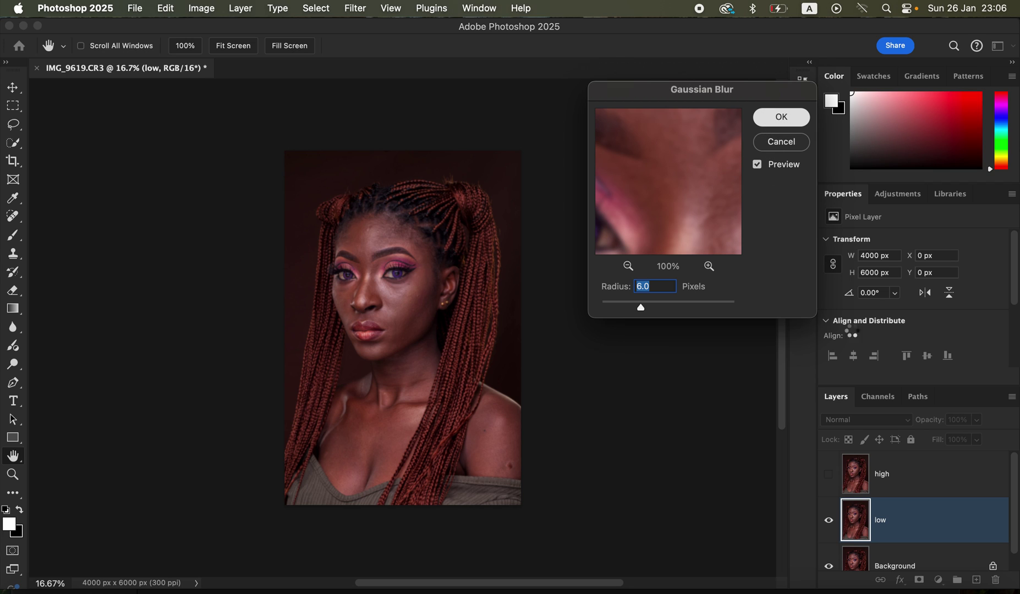
- Show the high layer and set up Apply Image on it with layer low, channel RGB, Invert enabled, blending Add and scale 2
key(b)
click(918, 486)
click(828, 479)
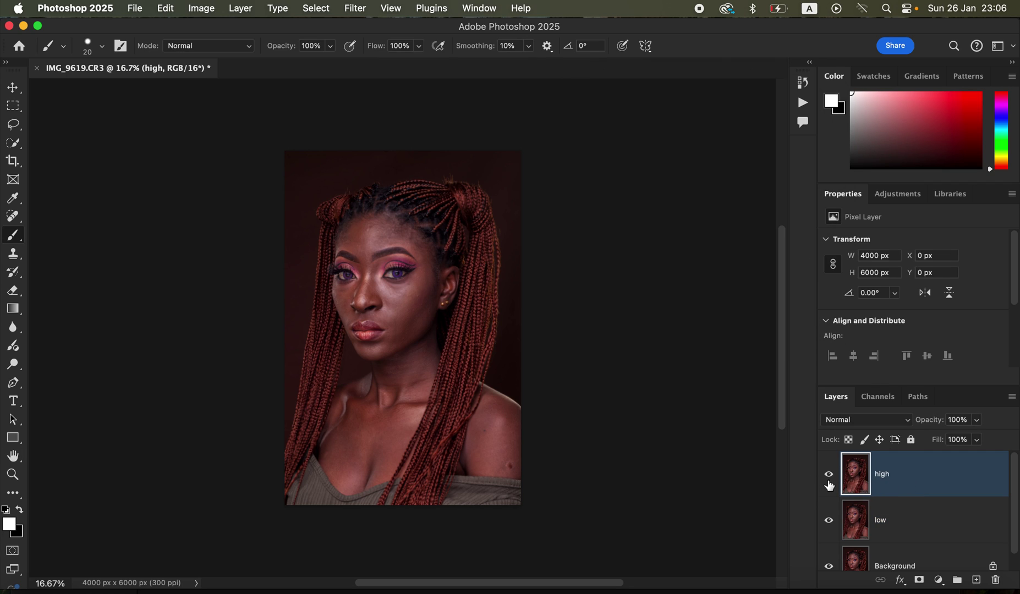
click(201, 8)
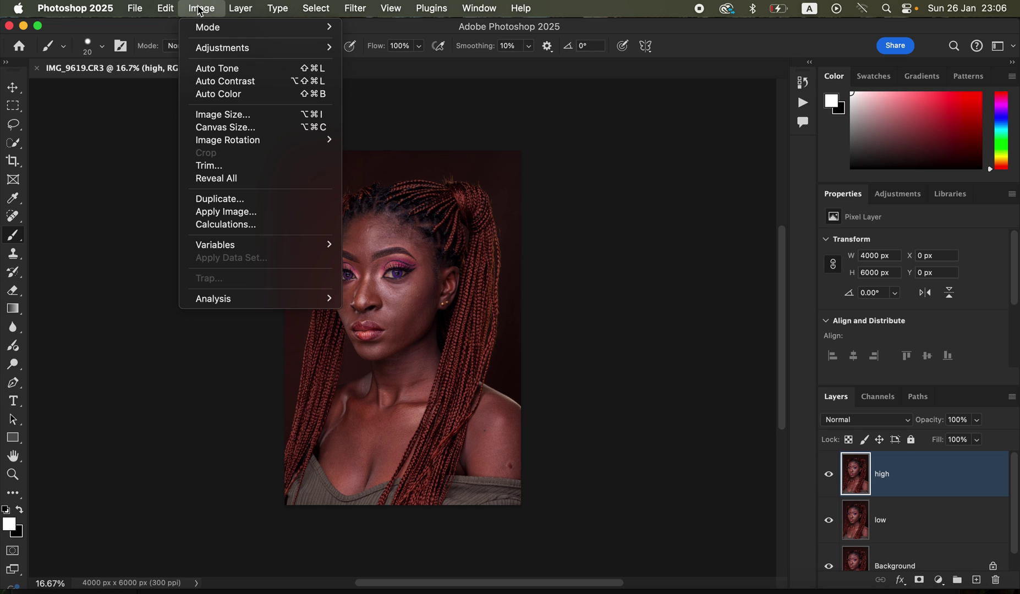
click(228, 213)
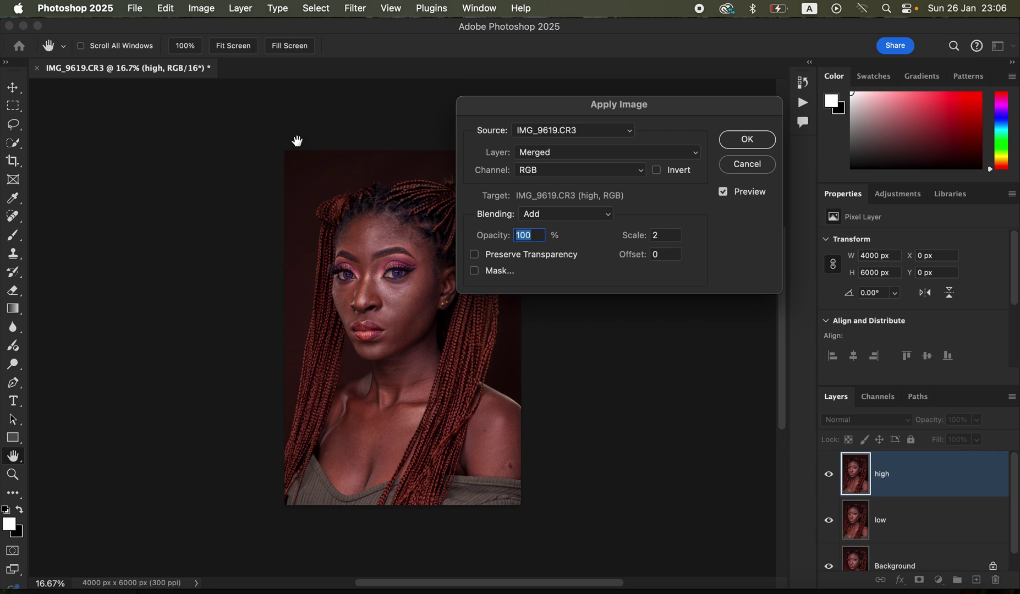
click(588, 159)
click(580, 190)
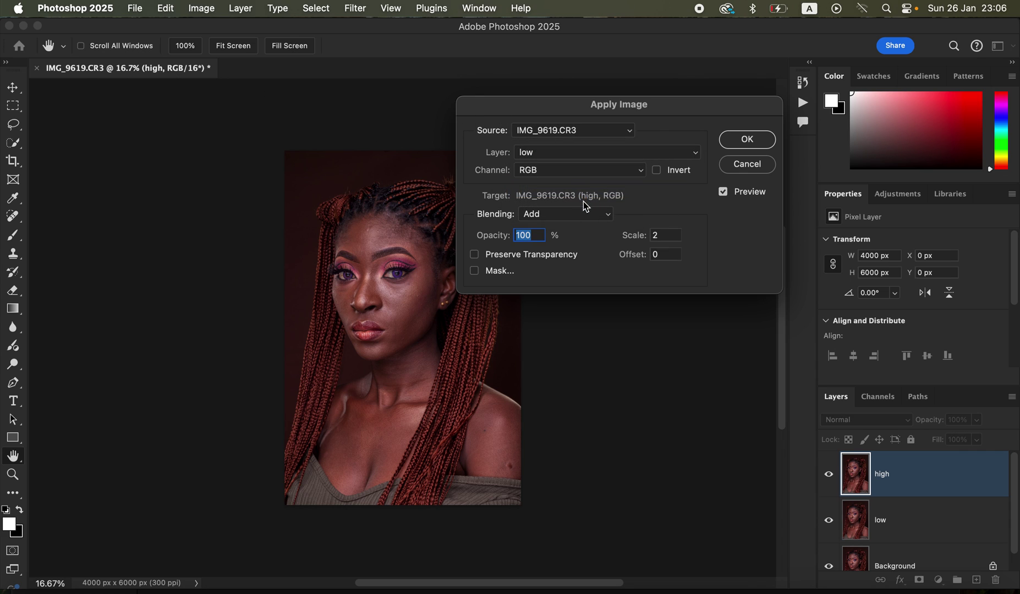
click(549, 171)
click(553, 176)
click(564, 216)
click(564, 217)
click(659, 172)
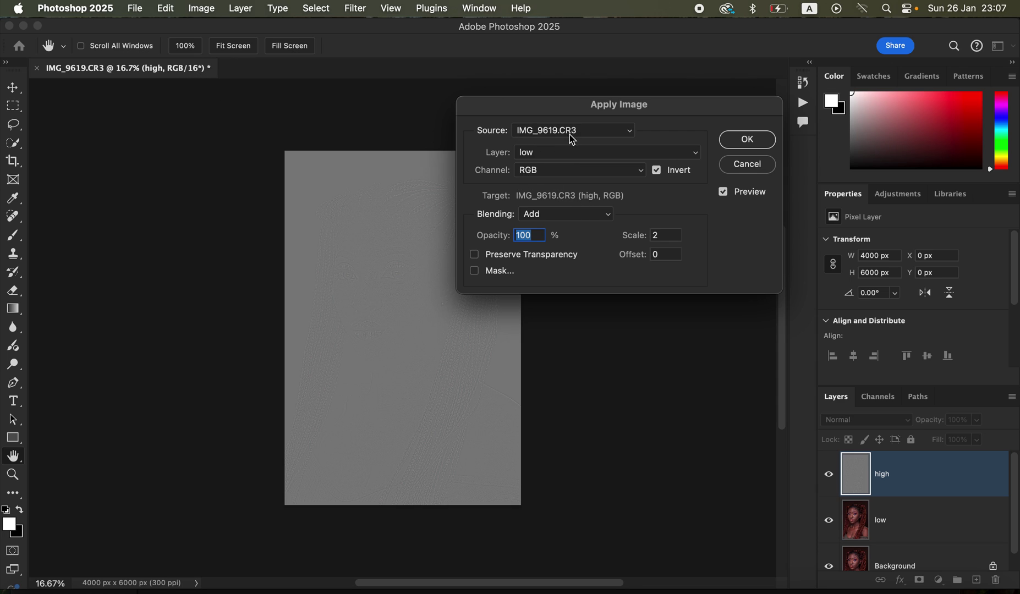
- Review the source layer, channel, blending and inversion settings of Apply Image, and apply it to the high layer
click(560, 157)
click(562, 154)
click(564, 170)
click(565, 176)
click(560, 213)
click(562, 227)
click(570, 214)
click(572, 196)
click(657, 171)
click(746, 141)
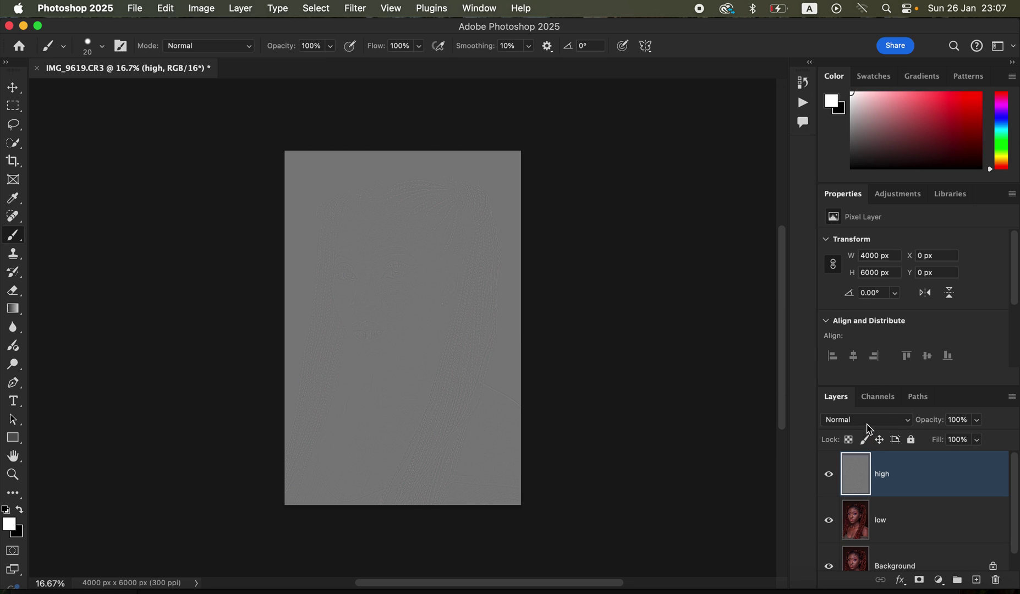
- Set the high layer's blend mode to Linear Light and group it with the low layer
click(867, 425)
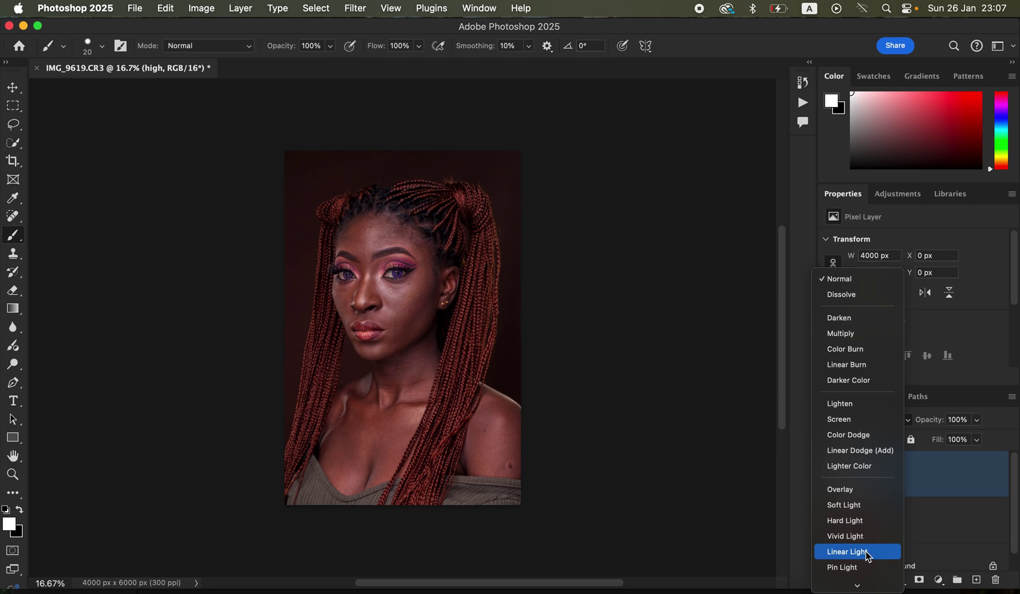
click(862, 551)
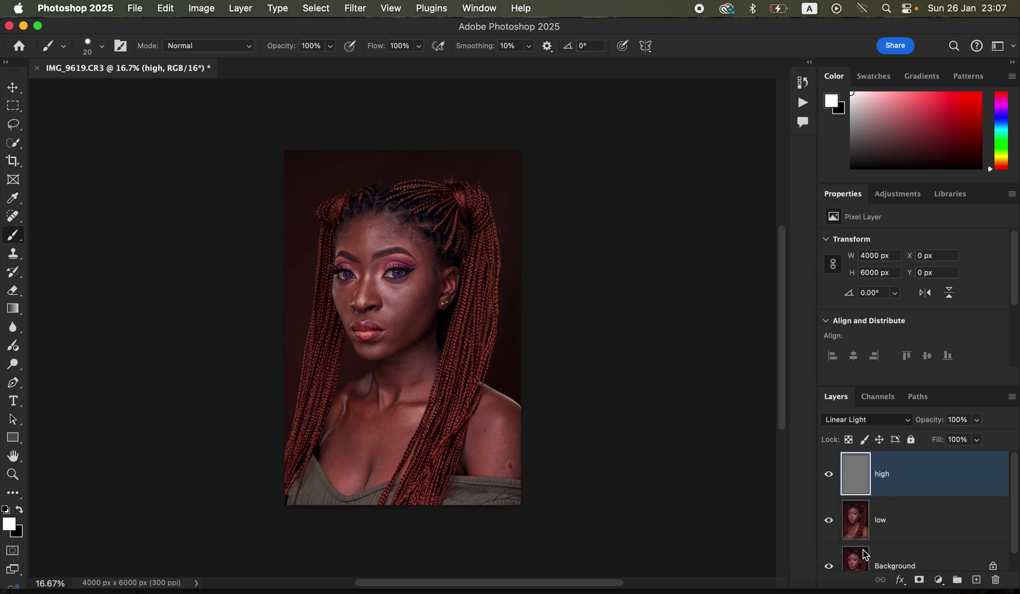
shift+click(934, 534)
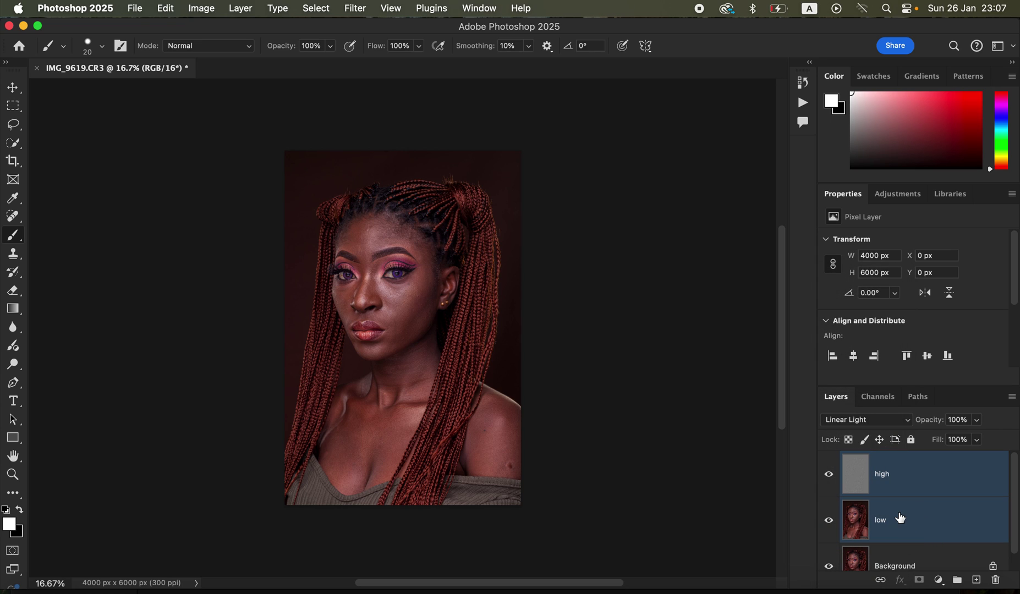
key(super+g)
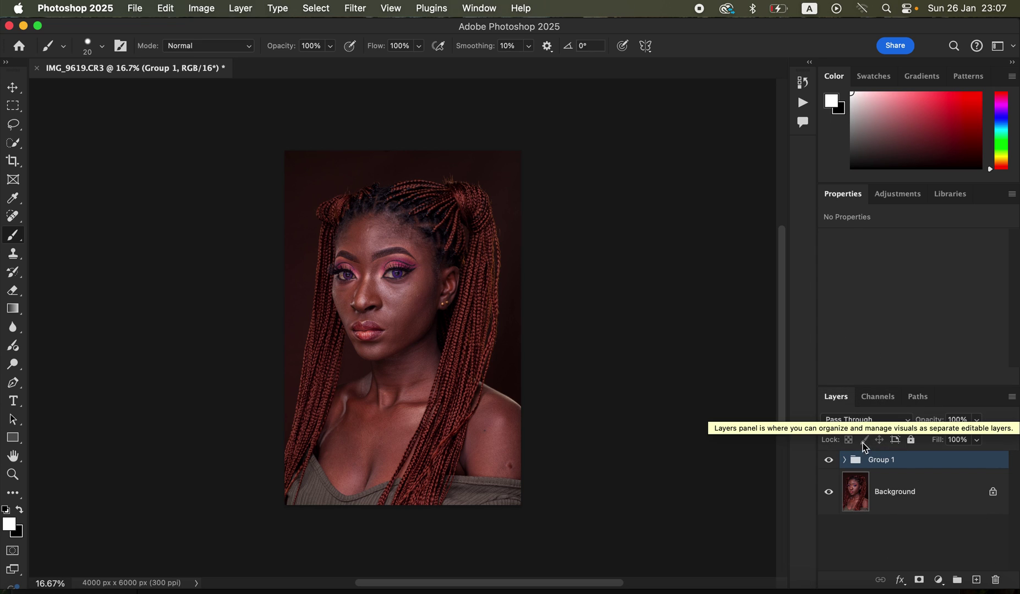
- Expand Group 1, select the low layer with the high layer hidden, and switch to the Mixer Brush Tool
click(844, 460)
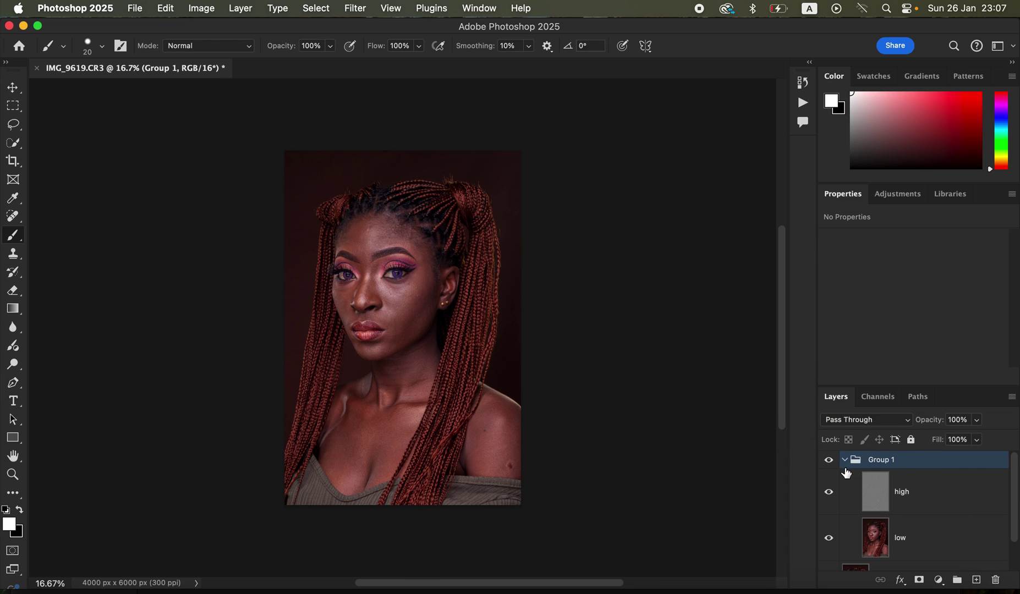
click(924, 540)
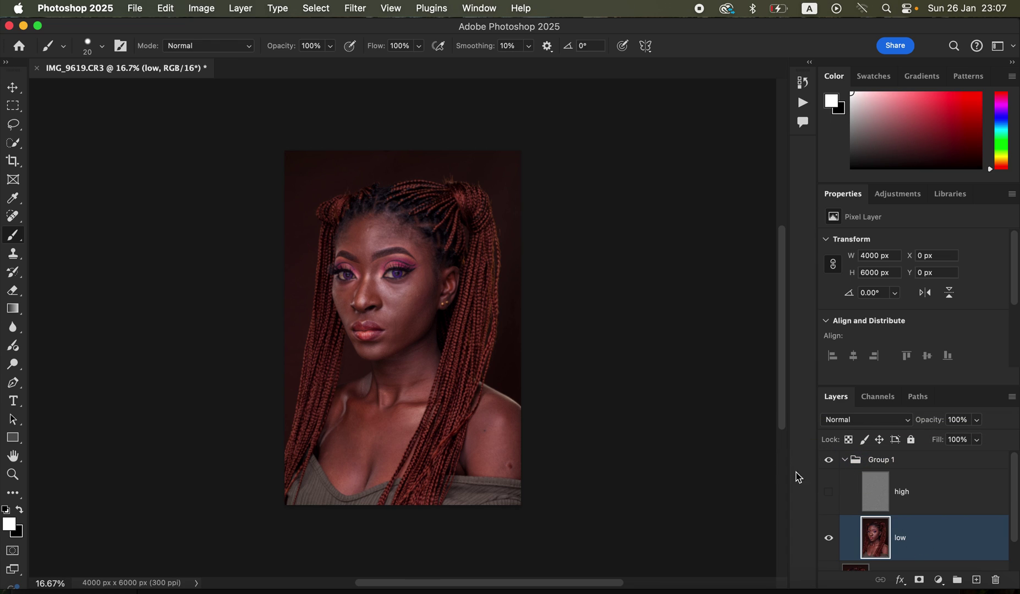
right_click(15, 238)
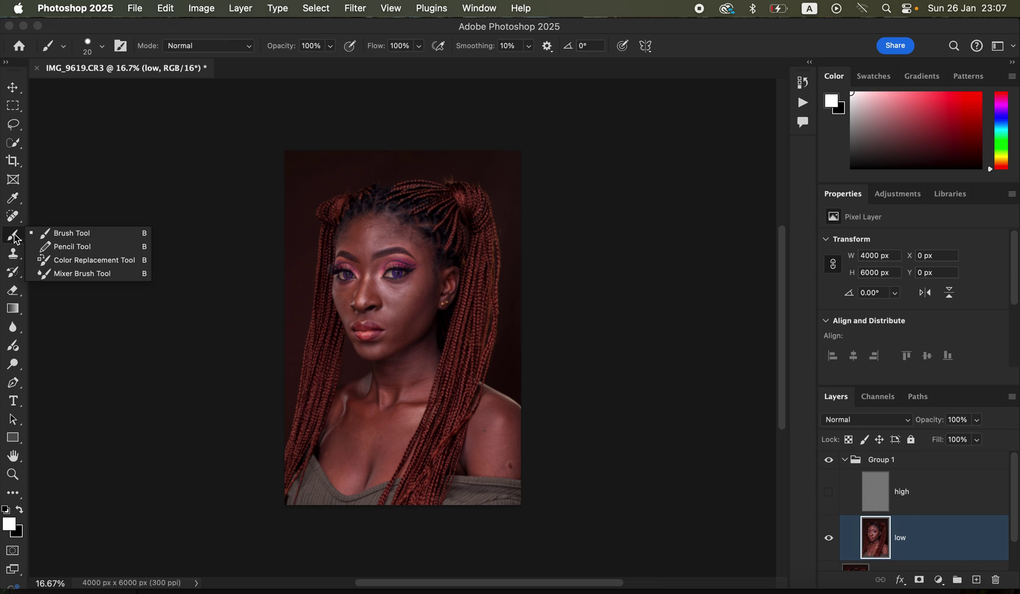
click(85, 274)
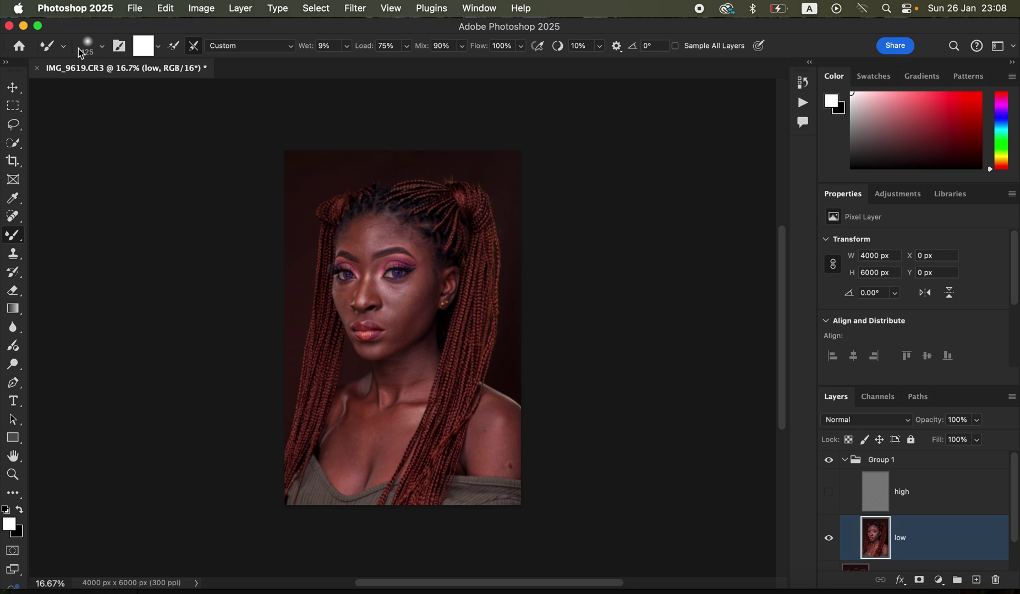
- Check the Mixer Brush's size and hardness, and clean the brush of its loaded colour
click(103, 48)
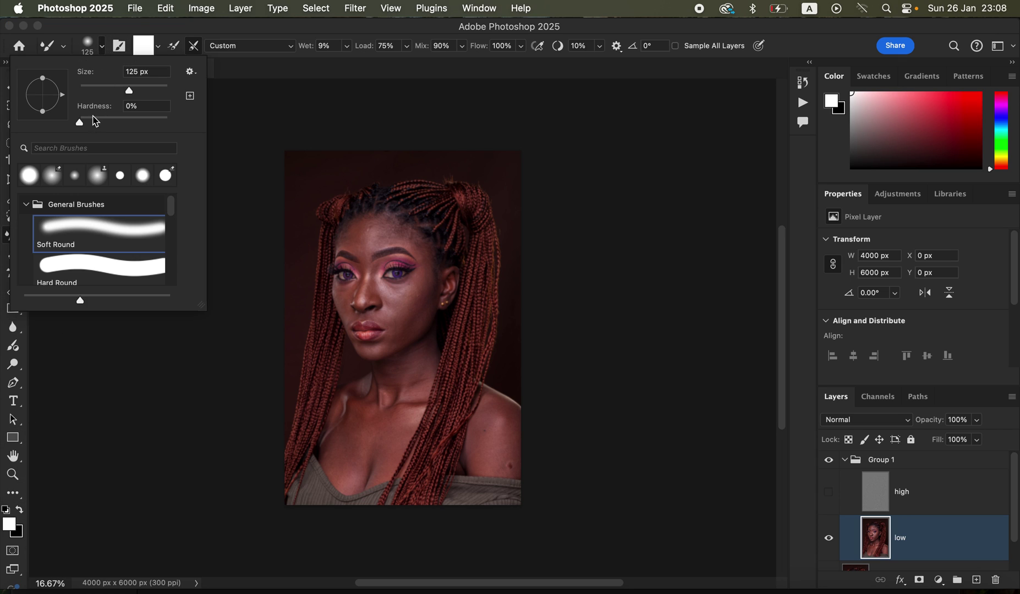
click(102, 47)
click(159, 47)
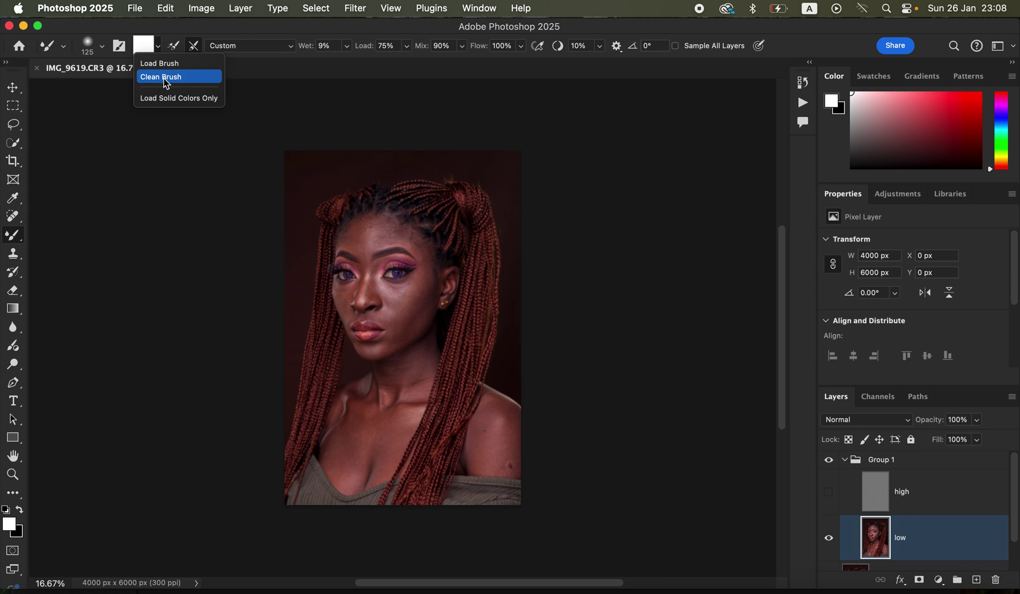
click(166, 81)
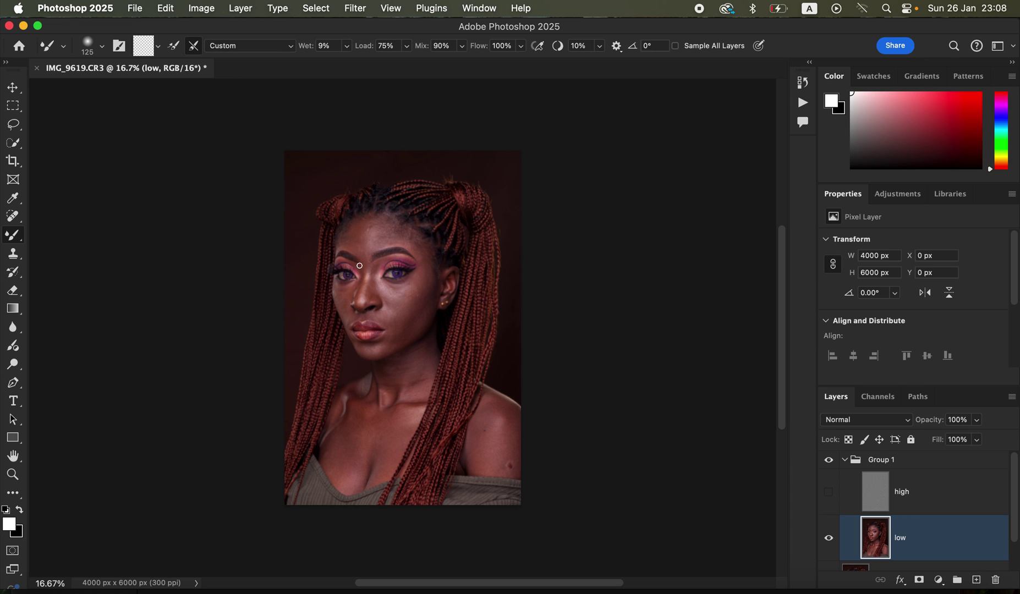
- Blend the forehead and cheek tones on the low layer with the Mixer Brush, using brush sizes of 500 and 300 px
scroll(353, 304, up, 1)
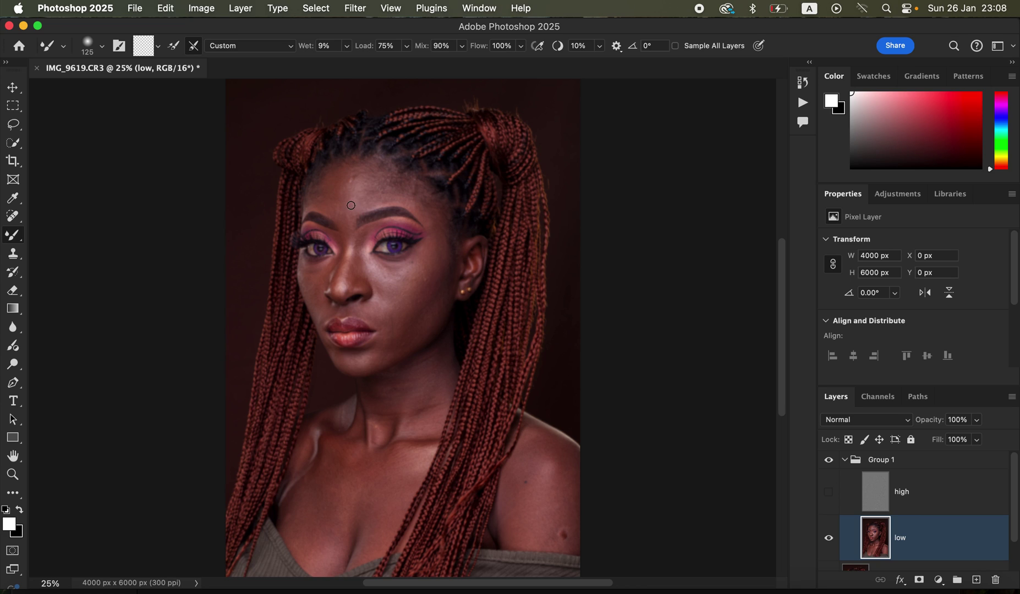
key(bracketright)
key(bracketright)
key(bracketright)
mouse_move(323, 183)
mouse_down()
mouse_move(332, 208)
mouse_move(345, 171)
mouse_move(315, 197)
mouse_move(335, 212)
mouse_move(330, 190)
mouse_move(341, 214)
mouse_move(339, 177)
mouse_move(339, 209)
mouse_move(359, 188)
mouse_move(348, 207)
mouse_move(349, 173)
mouse_move(375, 194)
mouse_move(367, 169)
mouse_move(418, 199)
mouse_move(429, 217)
mouse_move(410, 195)
mouse_move(435, 224)
mouse_move(400, 192)
mouse_move(344, 219)
mouse_move(349, 184)
mouse_move(367, 180)
mouse_move(484, 256)
mouse_move(453, 242)
mouse_move(423, 263)
mouse_move(434, 216)
mouse_move(413, 273)
mouse_move(377, 269)
mouse_move(415, 268)
mouse_move(437, 244)
mouse_move(439, 221)
mouse_move(395, 186)
mouse_up()
key(bracketright)
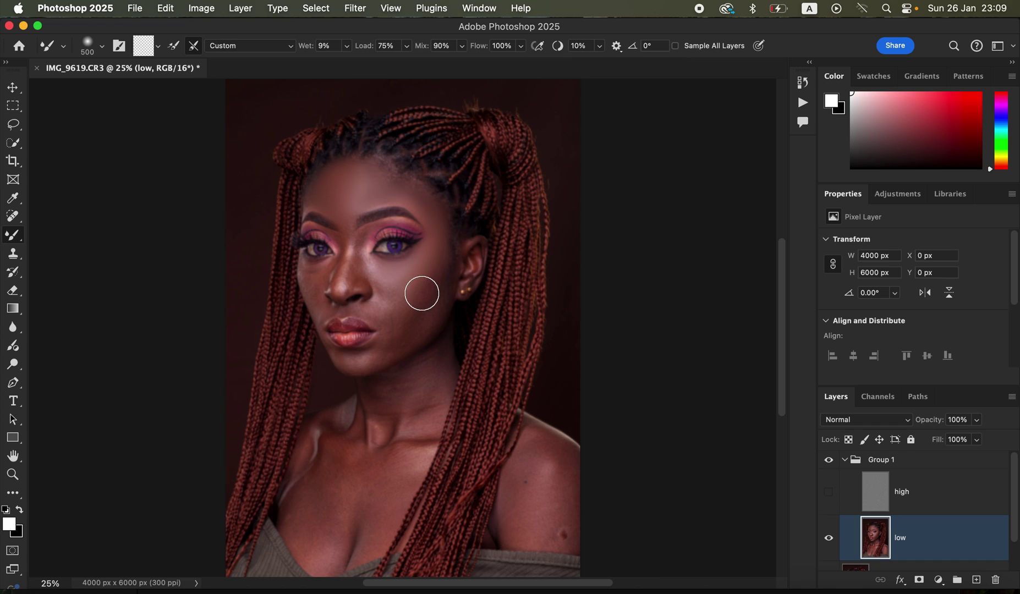
key(bracketleft)
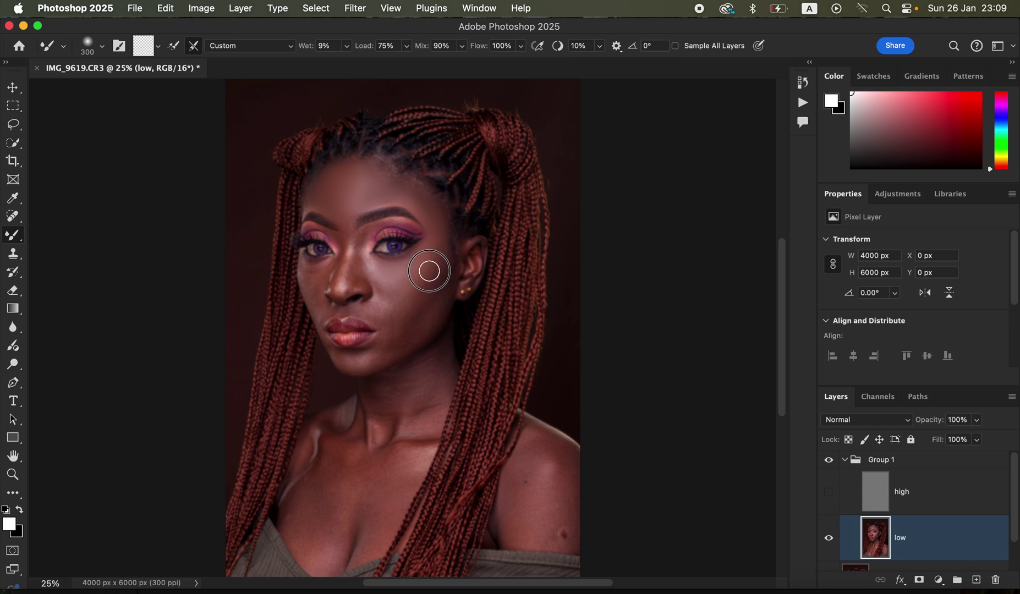
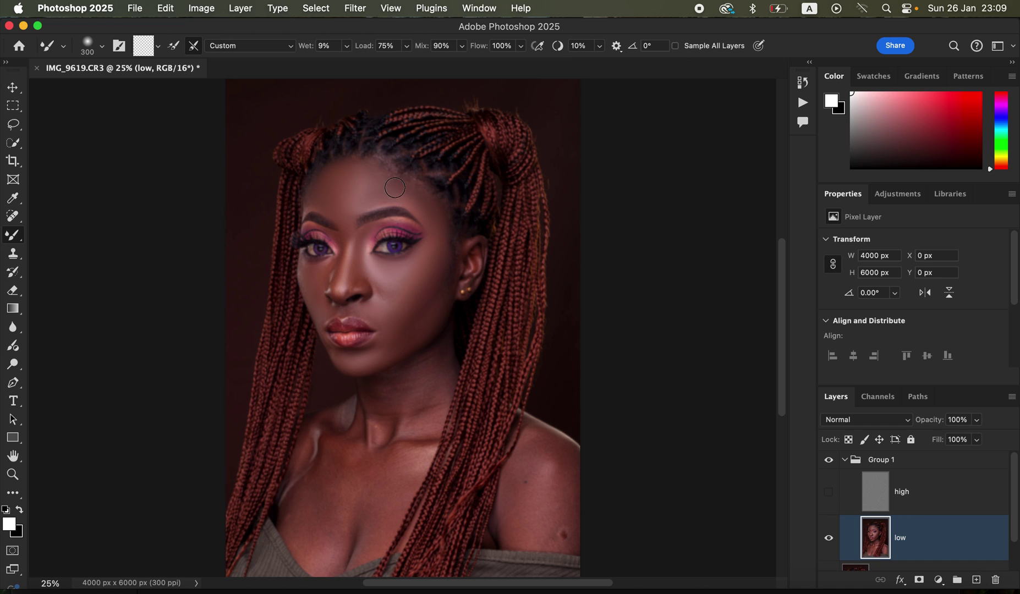
mouse_move(424, 265)
mouse_down()
mouse_move(404, 295)
mouse_move(406, 341)
mouse_move(439, 310)
mouse_move(432, 303)
mouse_move(398, 340)
mouse_up()
- Blend the skin tones of the neck, chest, shoulders and cheek on the low layer with 300 to 500 px brushes
drag(380, 402, 401, 414)
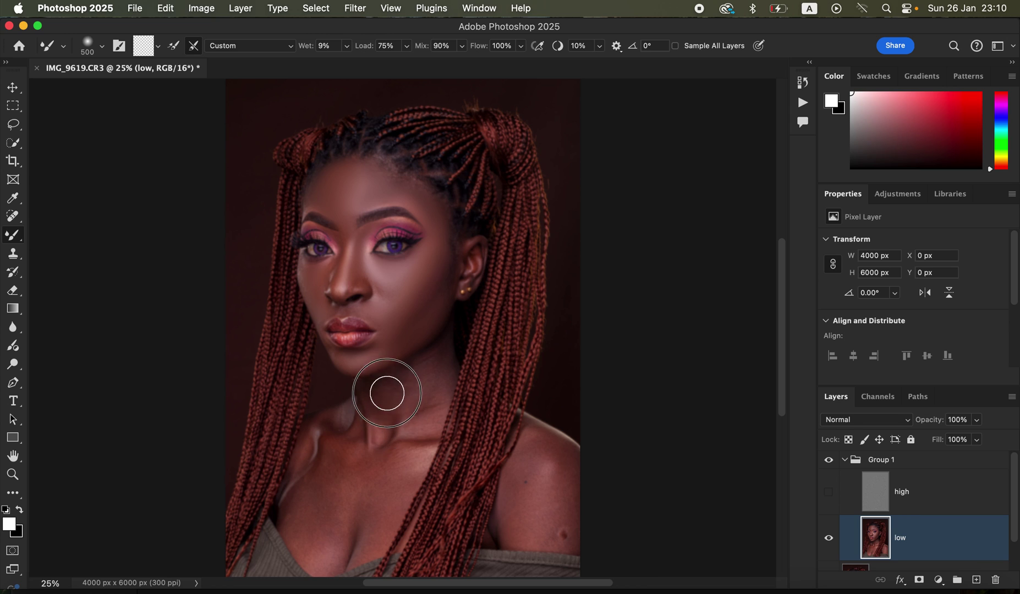
mouse_move(408, 384)
mouse_down()
mouse_move(416, 417)
mouse_move(430, 377)
mouse_move(397, 392)
mouse_move(434, 368)
mouse_move(418, 428)
mouse_move(380, 446)
mouse_move(382, 422)
mouse_move(365, 464)
mouse_move(322, 479)
mouse_move(325, 460)
mouse_move(314, 472)
mouse_move(305, 517)
mouse_move(302, 509)
mouse_move(310, 550)
mouse_up()
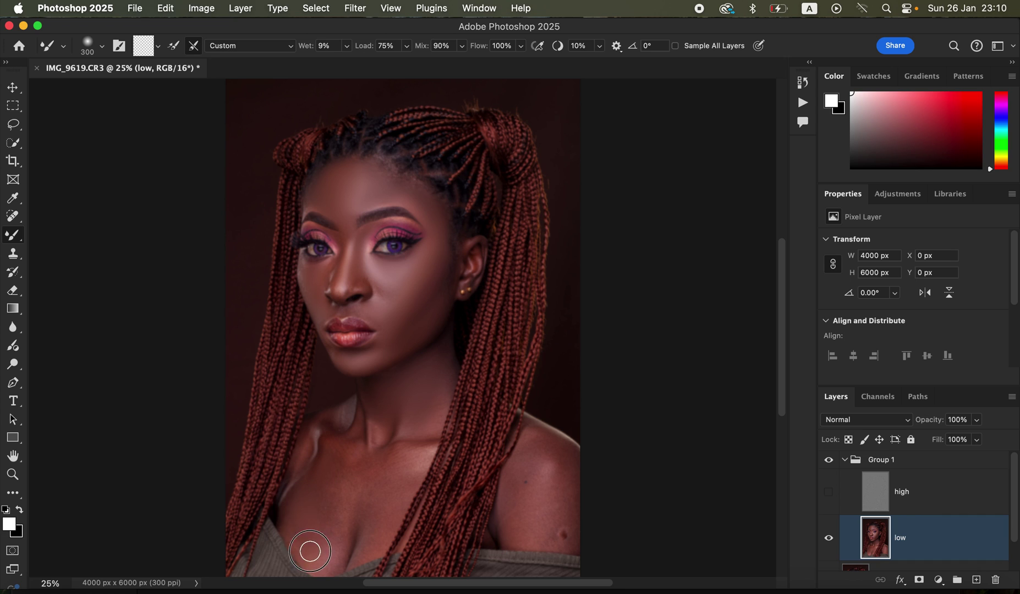
mouse_move(329, 493)
mouse_down()
mouse_move(325, 469)
mouse_move(362, 484)
mouse_move(345, 508)
mouse_move(334, 472)
mouse_move(350, 441)
mouse_move(344, 422)
mouse_move(375, 446)
mouse_up()
mouse_move(392, 489)
mouse_down()
mouse_move(418, 458)
mouse_move(372, 468)
mouse_move(376, 421)
mouse_move(377, 446)
mouse_move(420, 437)
mouse_move(429, 409)
mouse_move(425, 425)
mouse_move(363, 430)
mouse_move(356, 452)
mouse_move(311, 452)
mouse_move(316, 444)
mouse_move(298, 501)
mouse_move(308, 539)
mouse_move(327, 535)
mouse_move(334, 554)
mouse_move(341, 517)
mouse_move(343, 539)
mouse_move(361, 527)
mouse_move(358, 546)
mouse_move(379, 457)
mouse_up()
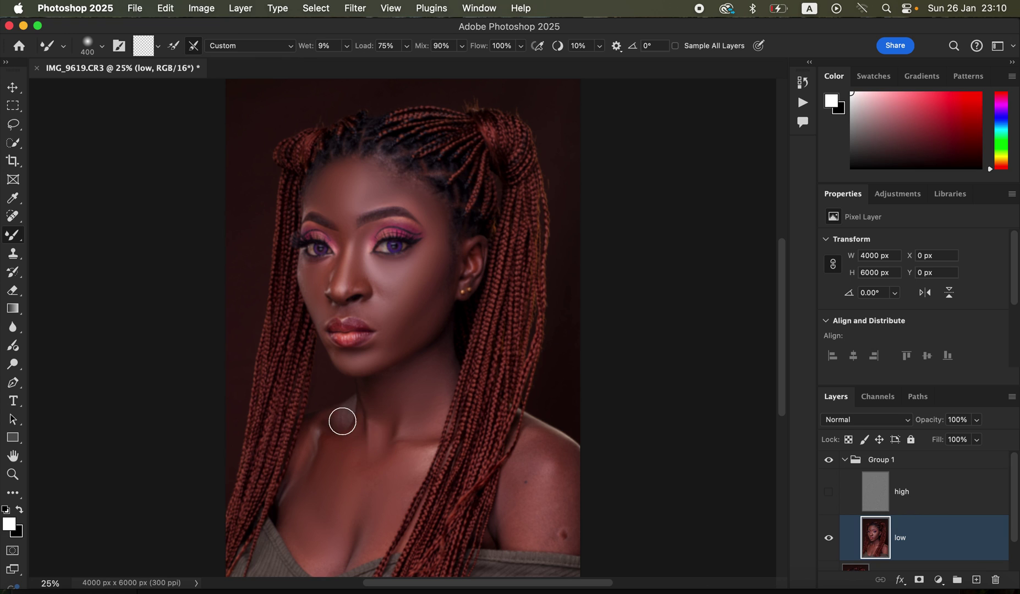
mouse_move(342, 421)
mouse_down()
mouse_move(344, 412)
mouse_move(312, 455)
mouse_up()
mouse_move(416, 433)
mouse_down()
mouse_move(428, 424)
mouse_move(432, 371)
mouse_move(467, 376)
mouse_up()
mouse_move(541, 459)
mouse_down()
mouse_move(528, 456)
mouse_move(524, 522)
mouse_move(519, 501)
mouse_move(540, 438)
mouse_move(563, 532)
mouse_move(557, 455)
mouse_move(537, 462)
mouse_move(526, 499)
mouse_move(554, 536)
mouse_move(513, 513)
mouse_move(510, 487)
mouse_move(536, 433)
mouse_move(553, 458)
mouse_up()
mouse_move(415, 289)
mouse_down()
mouse_move(394, 337)
mouse_move(411, 329)
mouse_move(439, 248)
mouse_move(491, 285)
mouse_up()
- Show the high layer and compare the portrait with and without Group 1
click(829, 495)
click(829, 466)
click(828, 466)
click(829, 467)
key(super+equal)
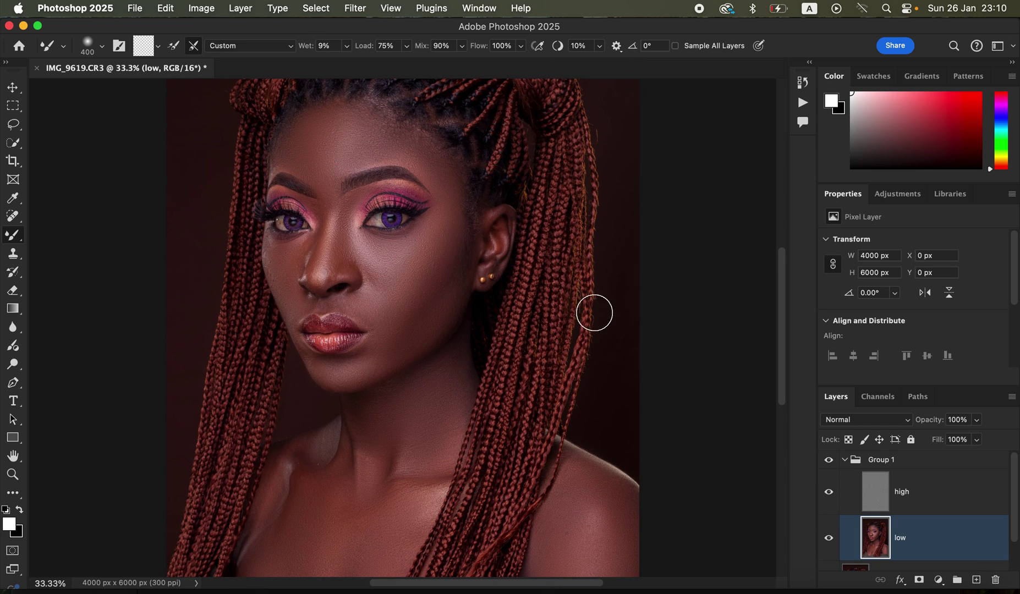
click(828, 467)
click(829, 466)
click(832, 466)
click(829, 461)
- Blend remaining uneven tones on the neck, chest and collarbone on the low layer with a 400 px Mixer Brush
key(super+minus)
click(380, 426)
click(369, 543)
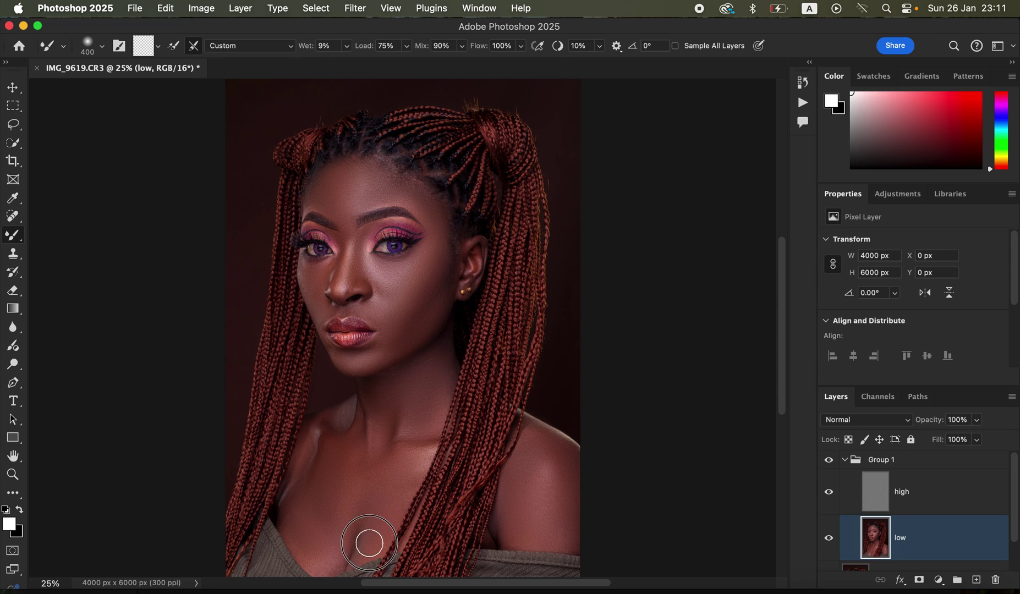
drag(315, 452, 334, 423)
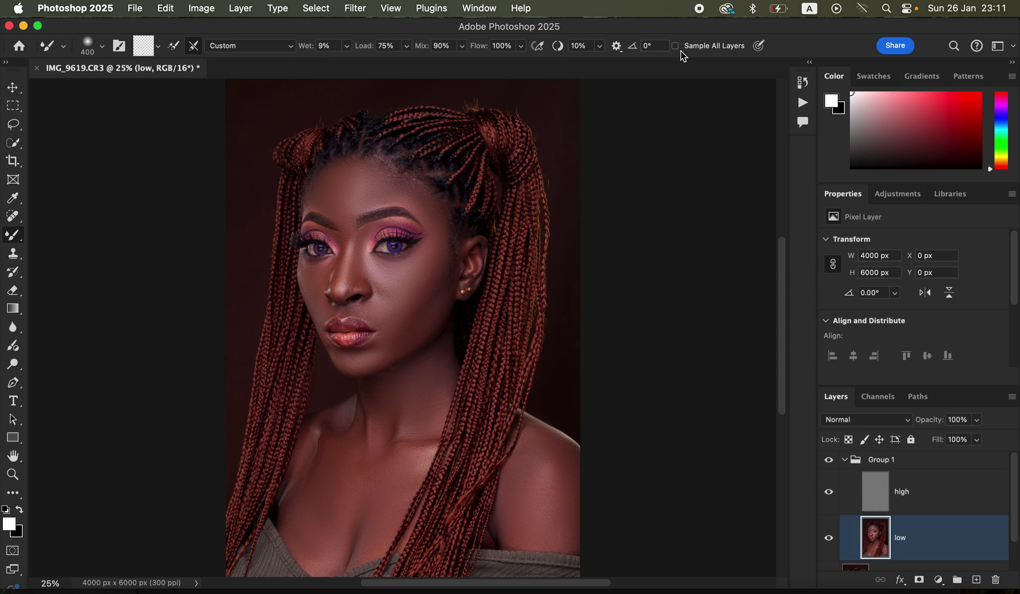
- Blend the jaw, cheek and shoulder tones on the low layer, and compare the result with Group 1 hidden and shown
click(425, 326)
click(386, 349)
mouse_move(386, 349)
mouse_down()
mouse_move(437, 358)
mouse_move(431, 385)
mouse_move(392, 376)
mouse_up()
mouse_move(543, 482)
mouse_down()
mouse_move(533, 520)
mouse_move(576, 532)
mouse_move(560, 457)
mouse_move(533, 430)
mouse_up()
drag(417, 295, 384, 293)
click(829, 464)
click(829, 463)
click(829, 464)
click(829, 464)
- Lasso the forehead above the eyebrows, apply a Gaussian Blur of 18 pixels to it on the low layer, and deselect
click(13, 125)
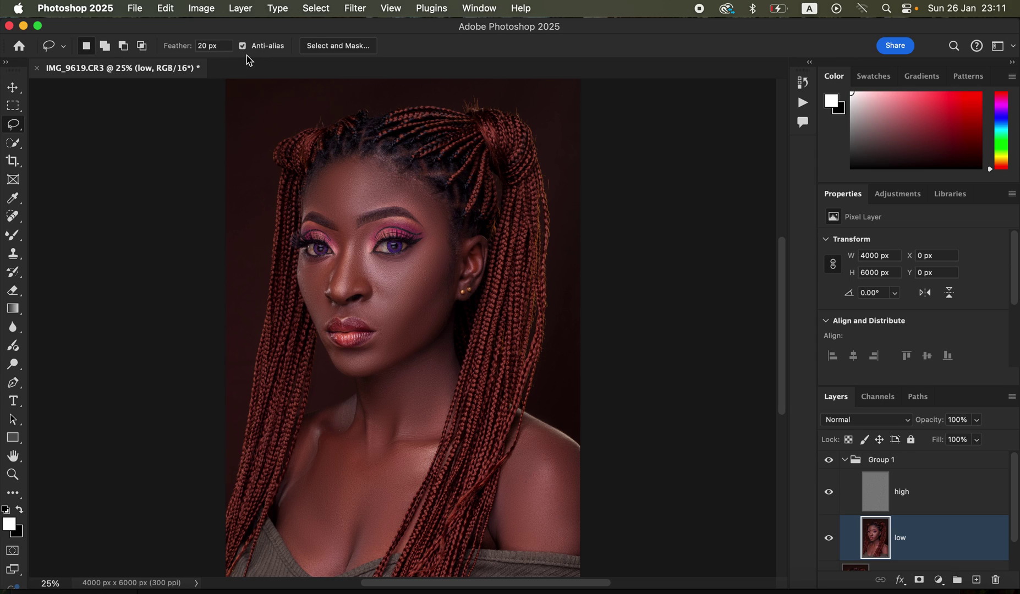
mouse_move(358, 157)
mouse_down()
mouse_move(310, 179)
mouse_move(305, 193)
mouse_move(347, 243)
mouse_move(355, 216)
mouse_move(375, 203)
mouse_move(396, 200)
mouse_move(435, 231)
mouse_move(437, 209)
mouse_move(372, 156)
mouse_up()
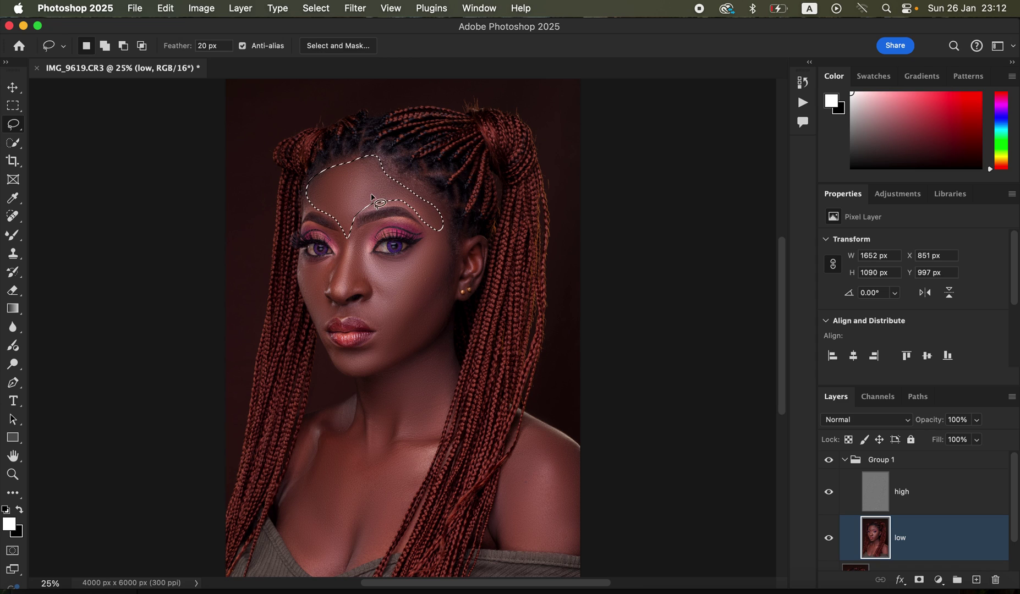
click(355, 8)
mouse_move(388, 188)
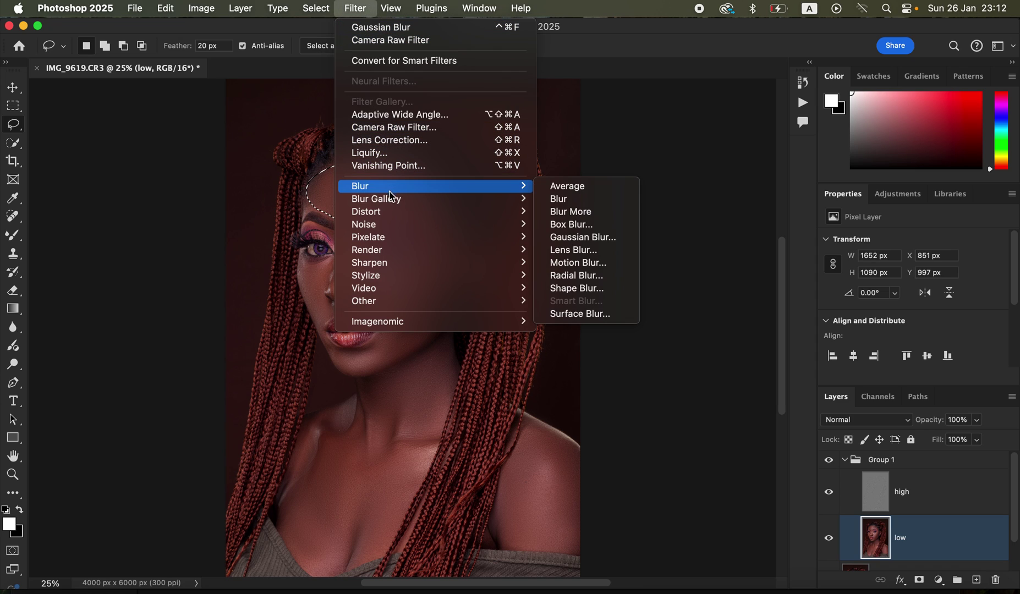
click(591, 238)
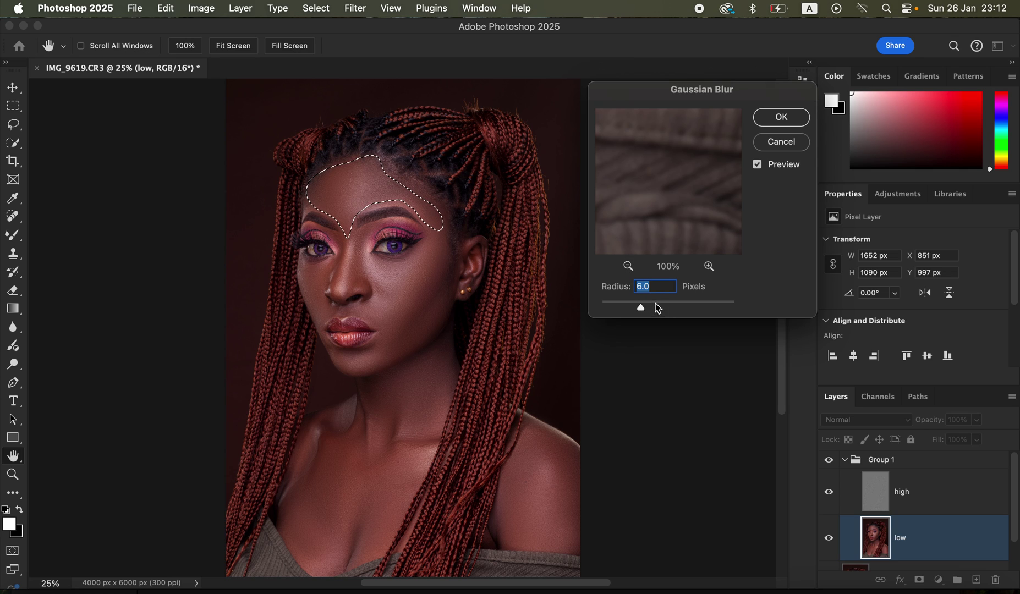
text(1)
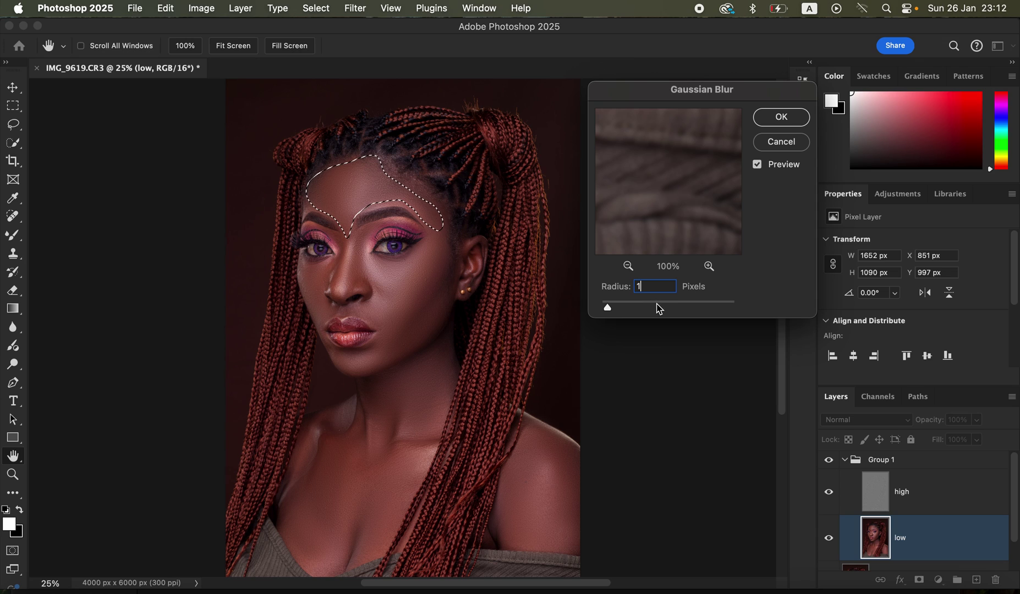
click(658, 303)
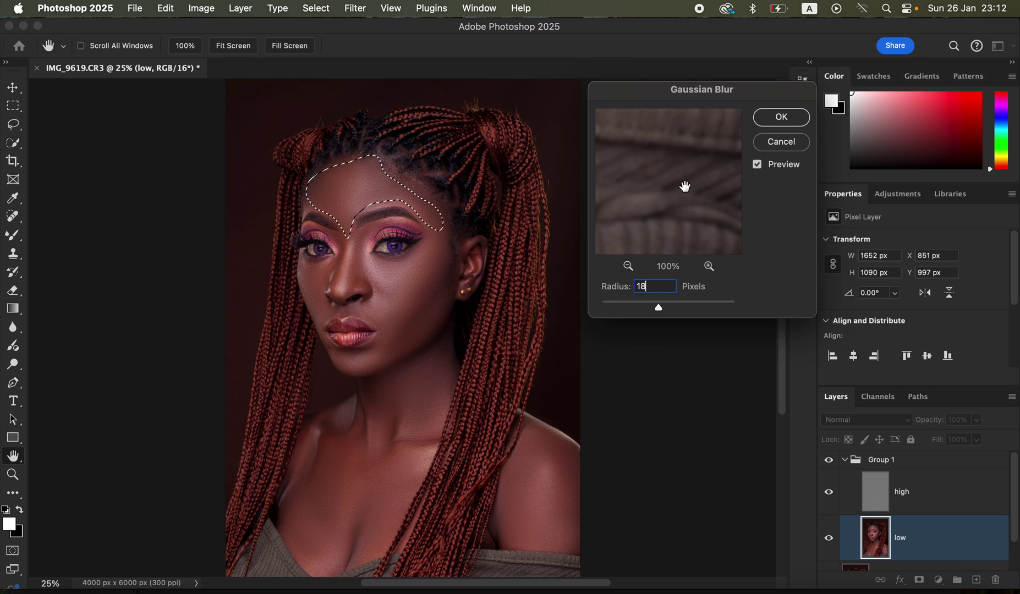
click(781, 117)
key(super+d)
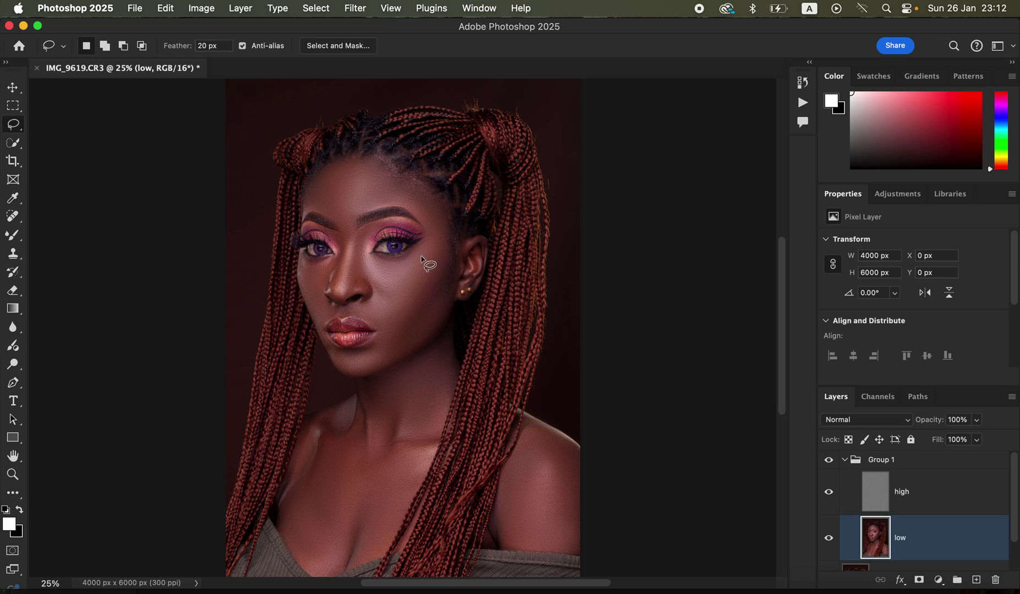
- Lasso the upper cheek from the temple to under the eye beside the ear, and apply an 18-pixel Gaussian Blur
mouse_move(435, 204)
mouse_down()
mouse_move(427, 248)
mouse_move(416, 260)
mouse_move(370, 259)
mouse_move(394, 307)
mouse_move(428, 291)
mouse_move(435, 224)
mouse_up()
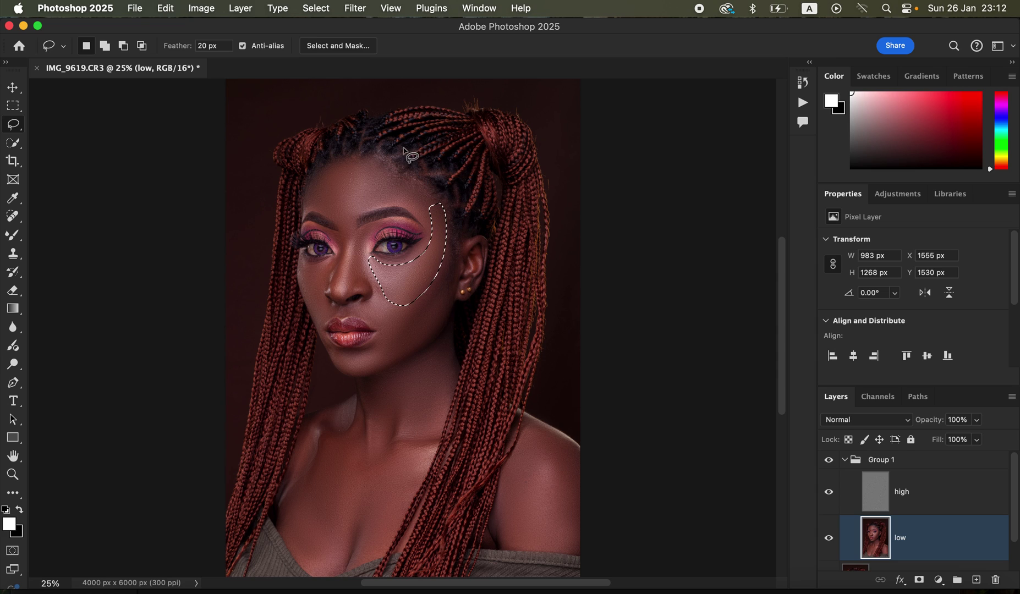
click(358, 9)
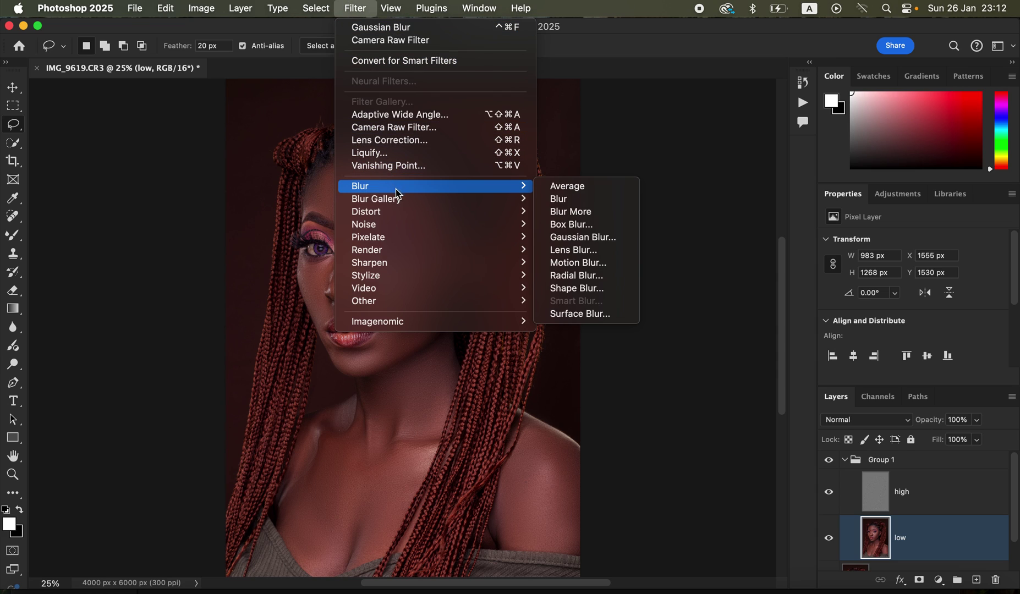
mouse_move(444, 187)
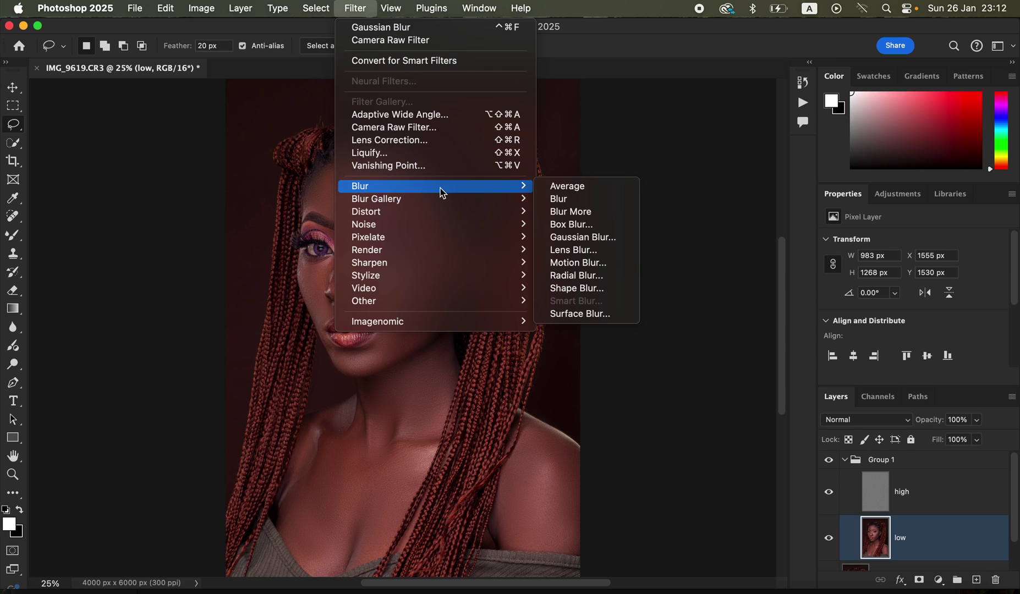
click(585, 237)
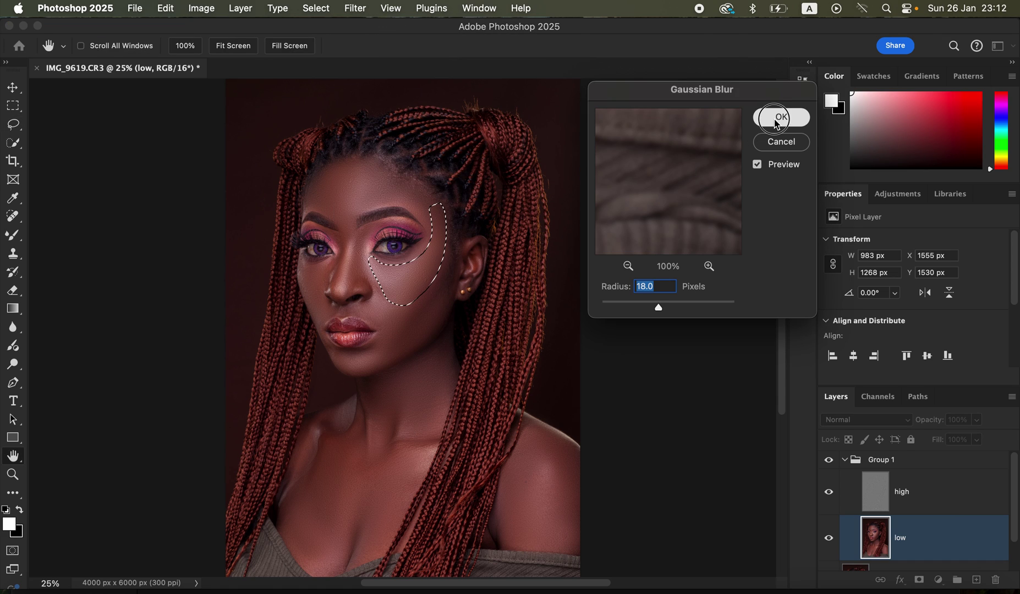
click(778, 116)
- Lasso the lower cheek from the ear to beside the mouth, apply an 18-pixel Gaussian Blur, and deselect
mouse_move(444, 262)
mouse_down()
mouse_move(421, 288)
mouse_move(369, 302)
mouse_move(382, 340)
mouse_move(376, 358)
mouse_move(438, 314)
mouse_move(452, 260)
mouse_up()
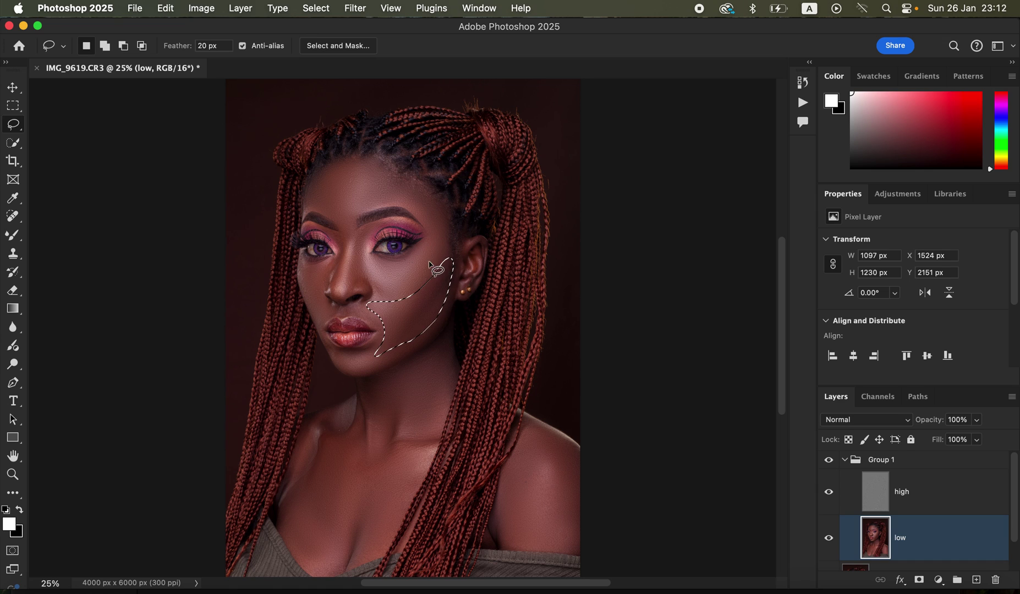
click(355, 8)
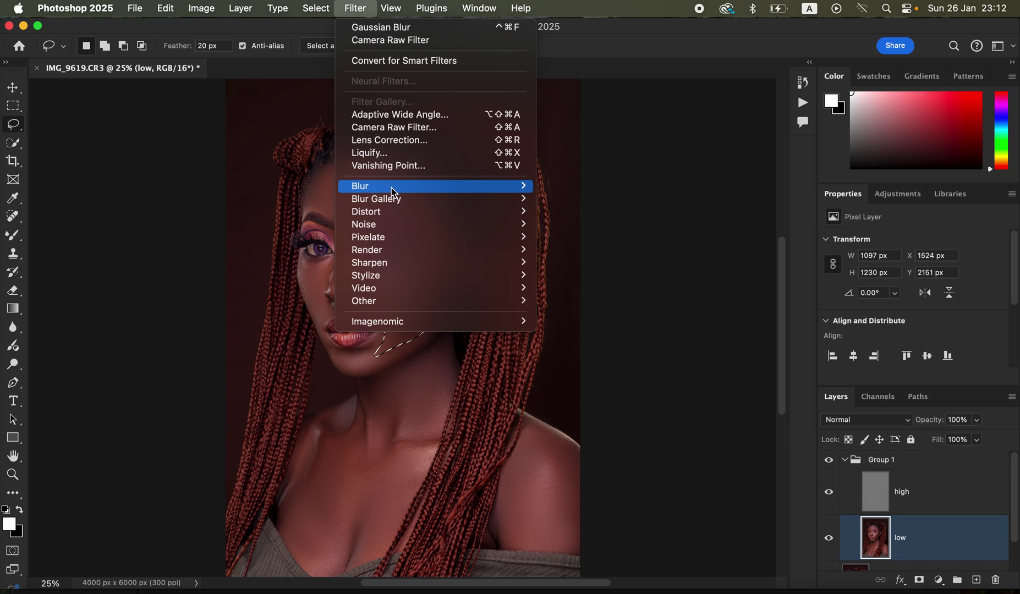
mouse_move(391, 187)
click(574, 241)
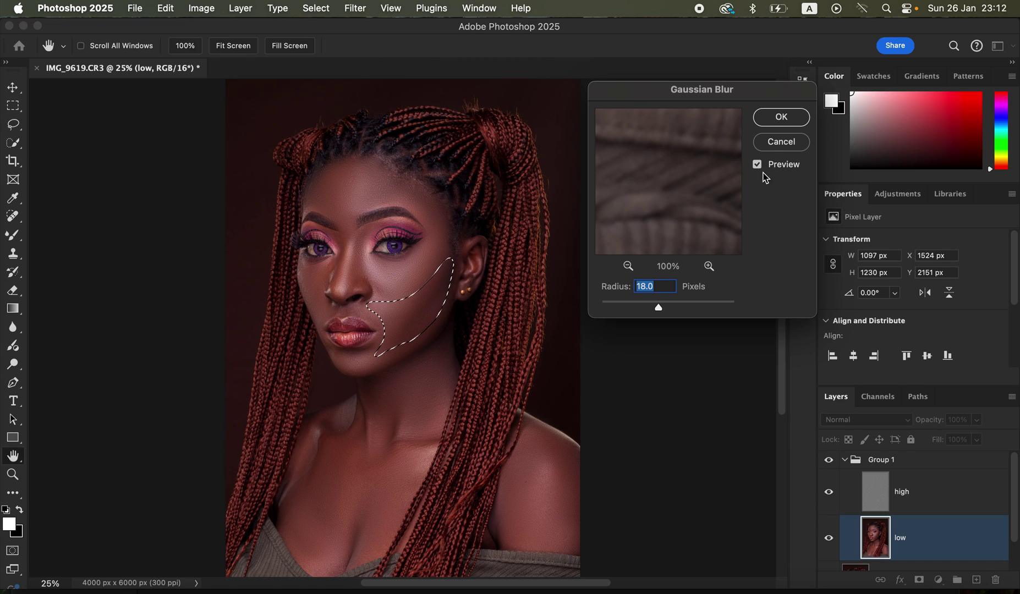
click(781, 118)
key(cmd+d)
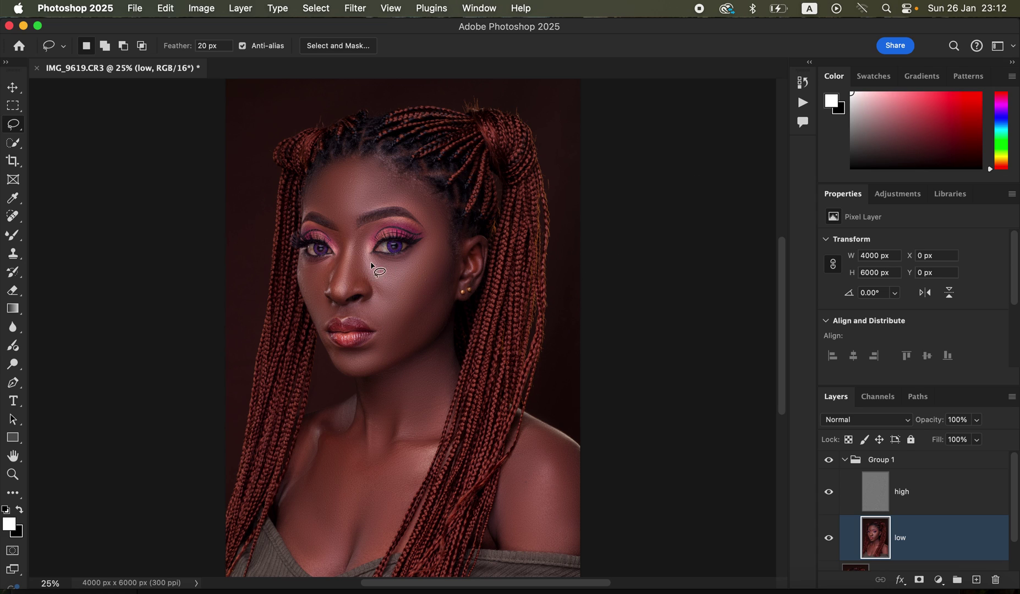
- Lasso the side of the nose and inner cheek, apply an 18-pixel Gaussian Blur, and deselect
mouse_move(371, 229)
mouse_down()
mouse_move(345, 292)
mouse_move(377, 286)
mouse_move(363, 261)
mouse_move(367, 233)
mouse_up()
click(363, 10)
mouse_move(394, 185)
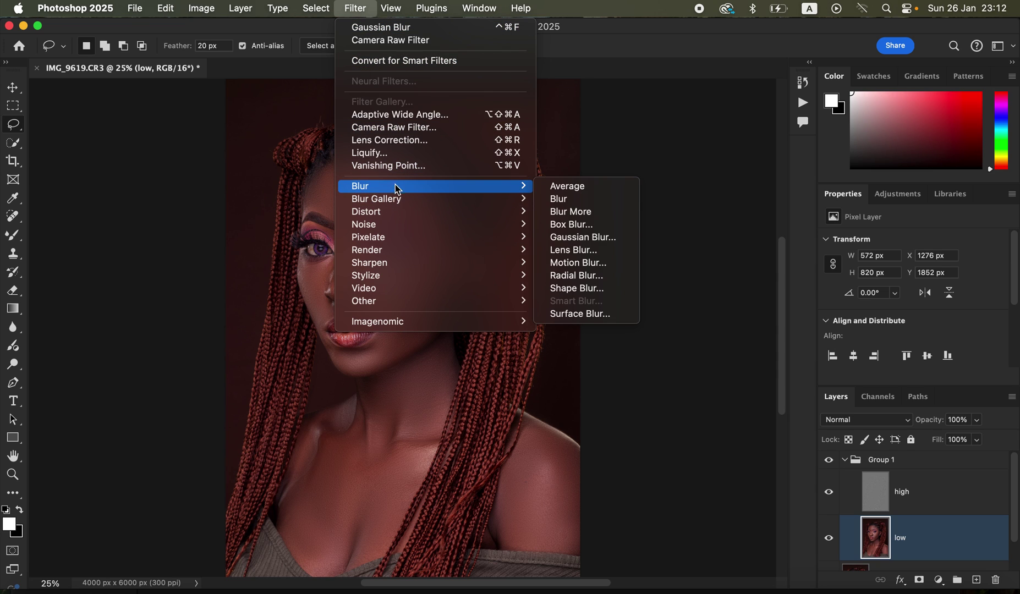
click(576, 238)
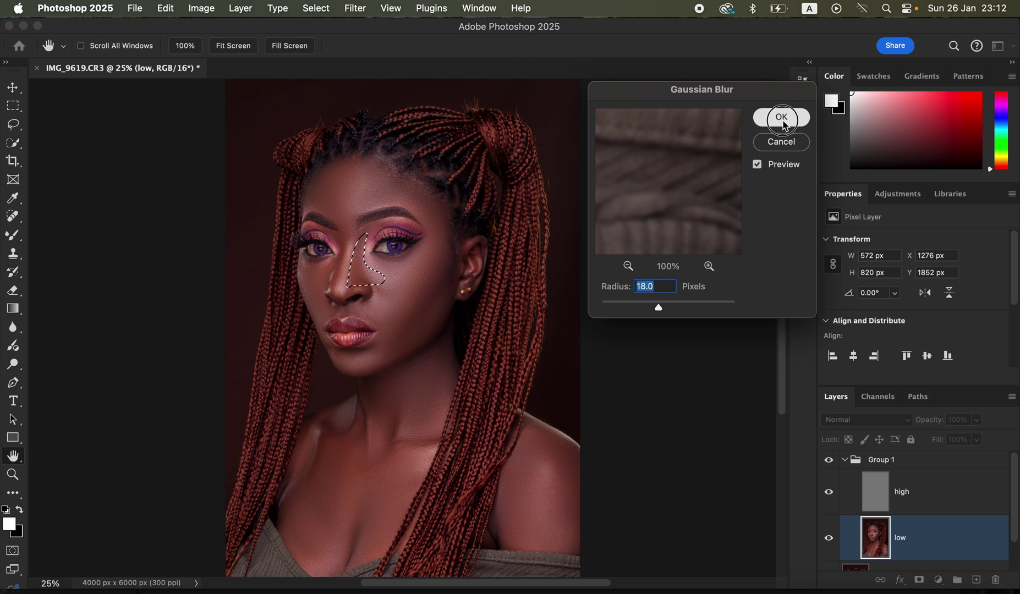
click(781, 116)
key(super+d)
- Lasso the skin between the nose and the corner of the mouth, apply an 18-pixel Gaussian Blur on the low layer, and deselect
mouse_move(374, 301)
mouse_down()
mouse_move(348, 309)
mouse_move(389, 334)
mouse_move(378, 295)
mouse_up()
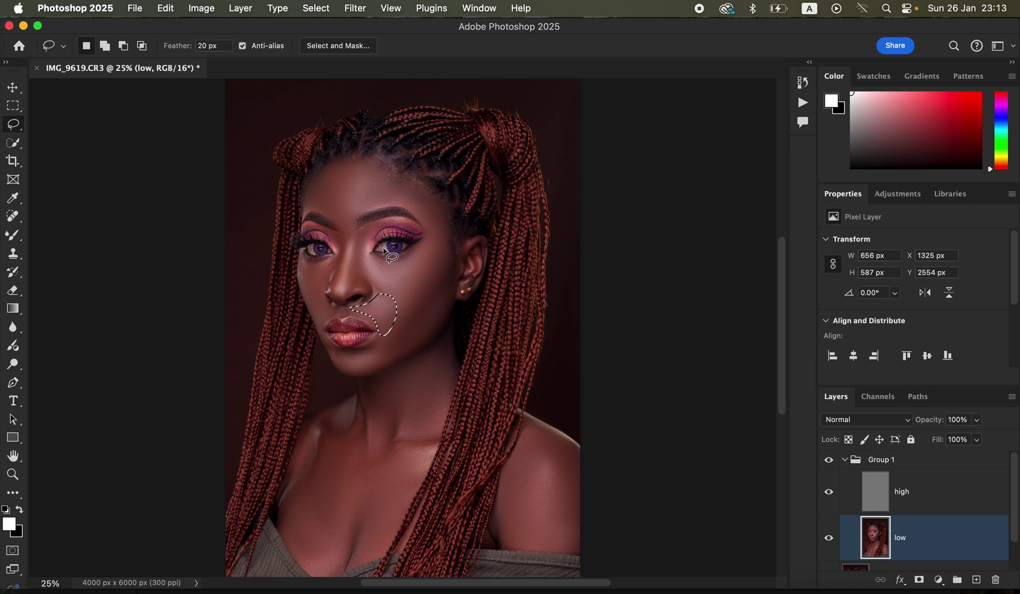
click(350, 8)
mouse_move(382, 186)
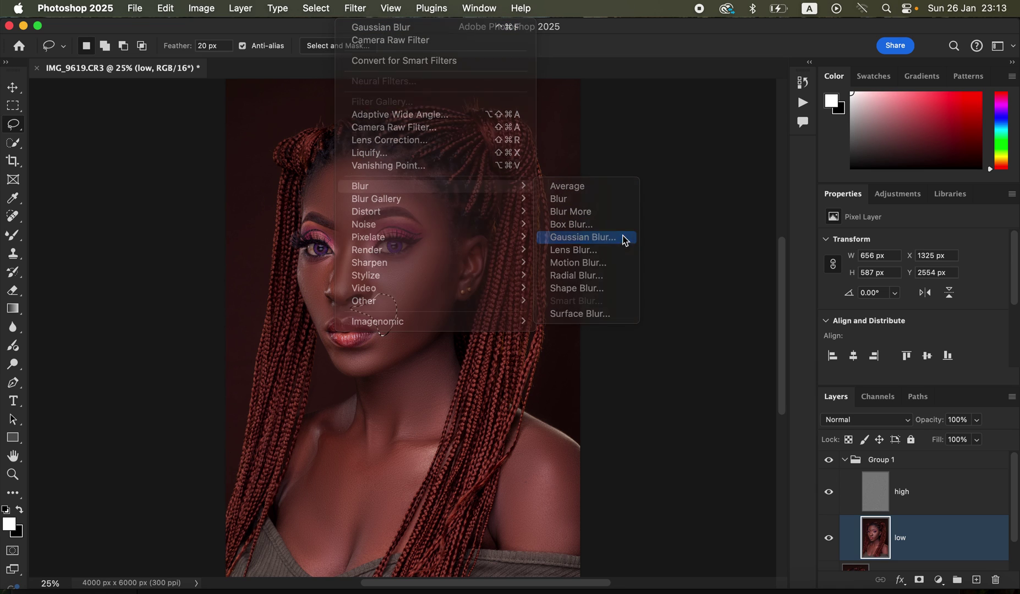
click(624, 241)
click(781, 117)
key(super+d)
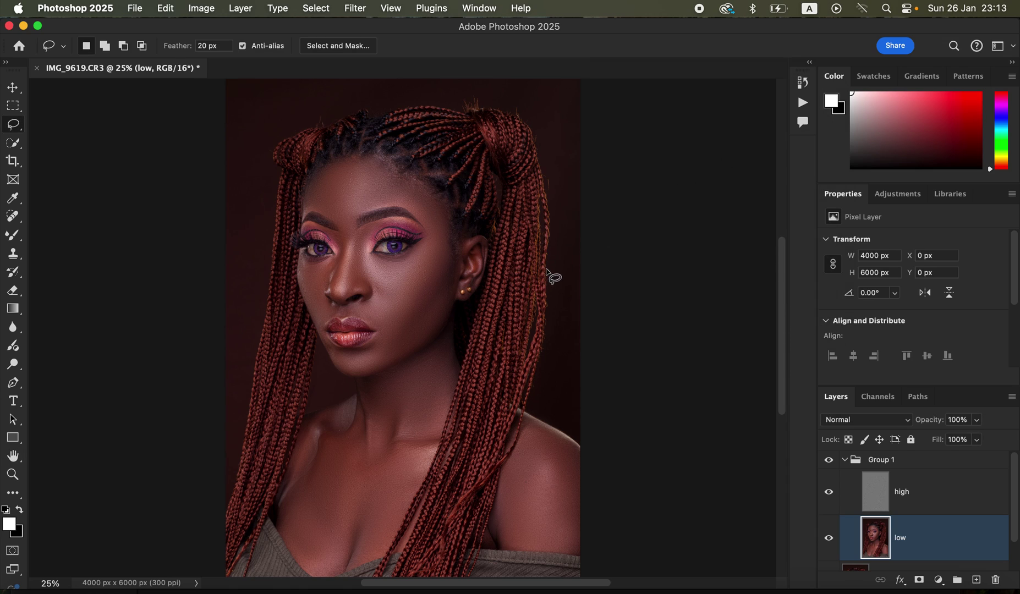
- Toggle the visibility of the frequency separation retouch to compare the portrait before and after the skin smoothing
click(831, 473)
click(830, 474)
click(831, 473)
click(828, 476)
- Activate the Clone Stamp tool on the high layer and review its soft brush and Current Layer sampling settings
click(928, 506)
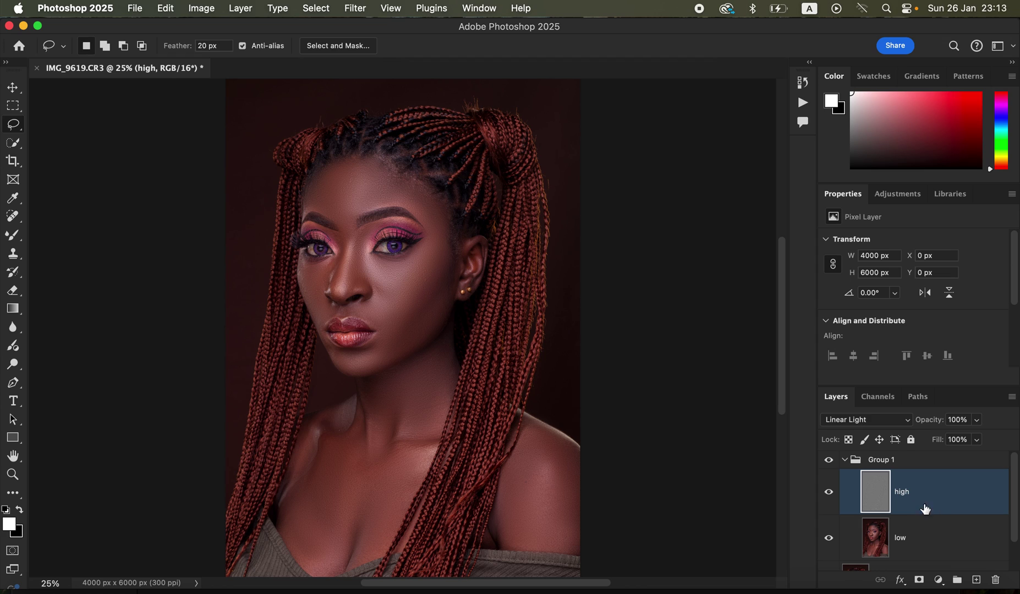
click(13, 254)
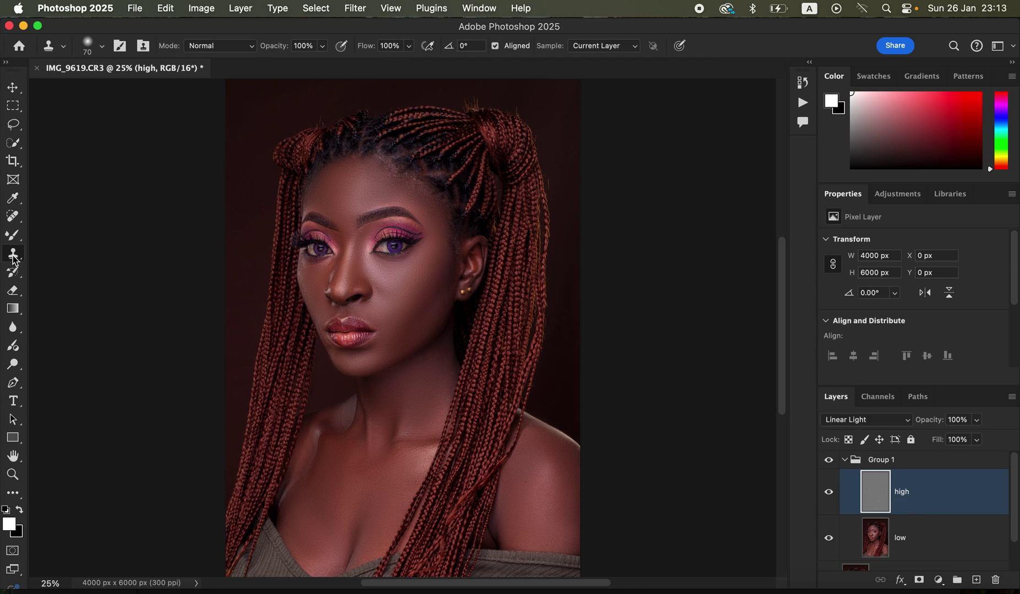
click(102, 48)
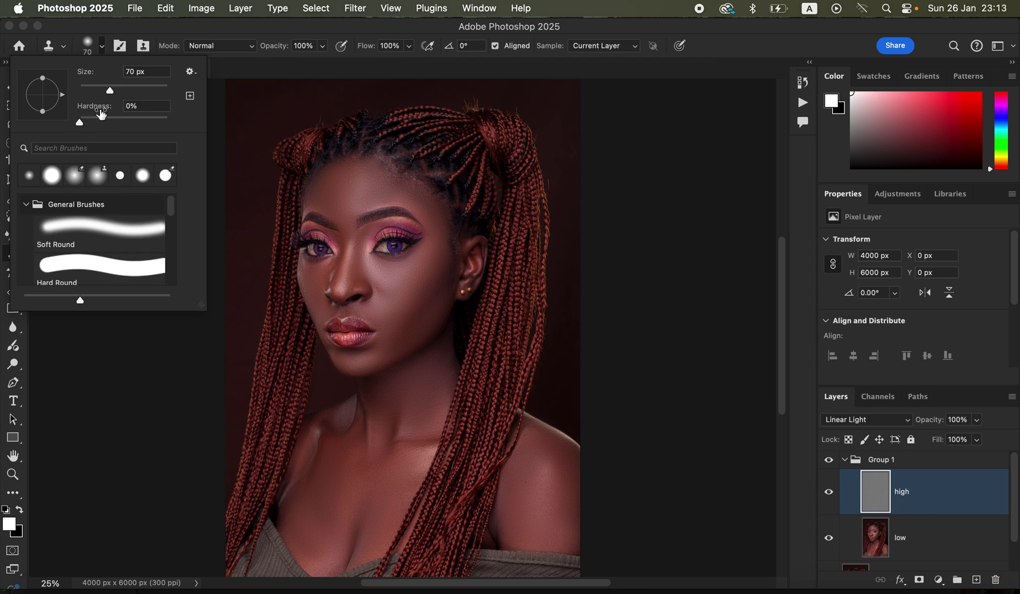
click(110, 53)
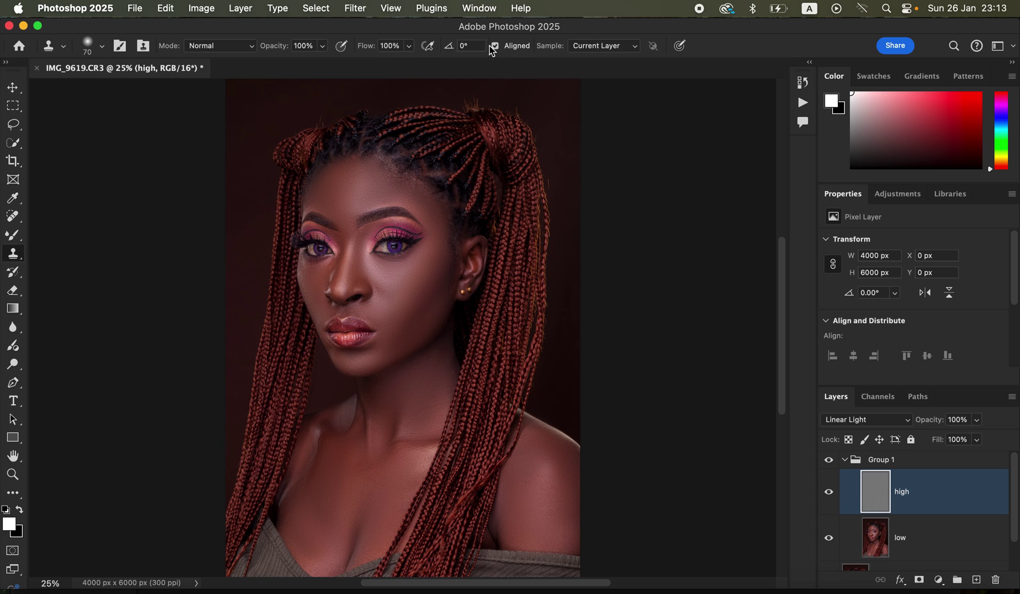
click(607, 51)
click(608, 50)
- Clone clean skin texture over the cheek below the eye on the high layer with a 60-pixel Clone Stamp brush
key(super+equal)
key(super+equal)
key(super+equal)
key(super+equal)
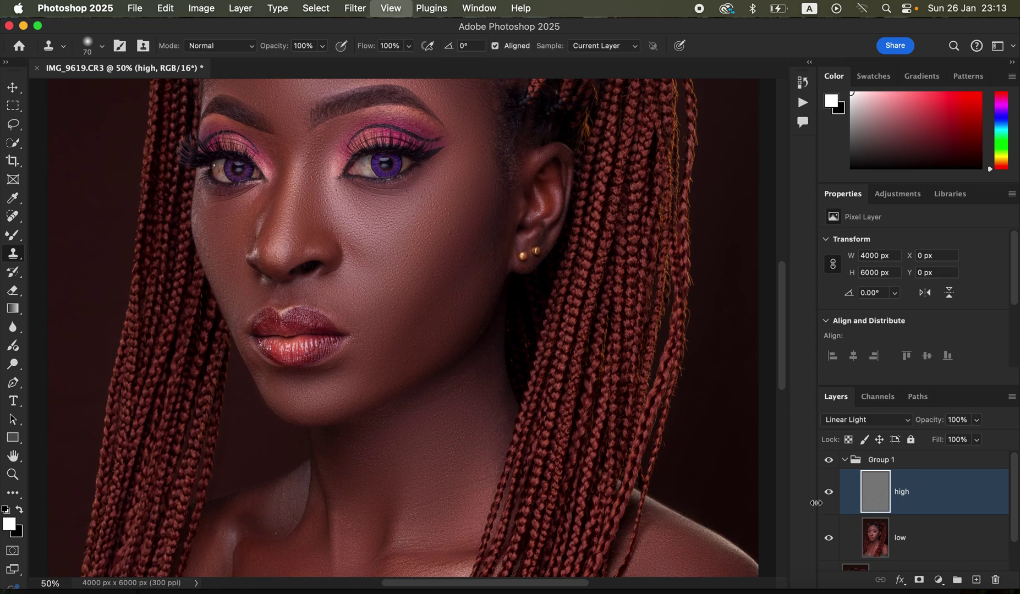
scroll(435, 275, up, 8)
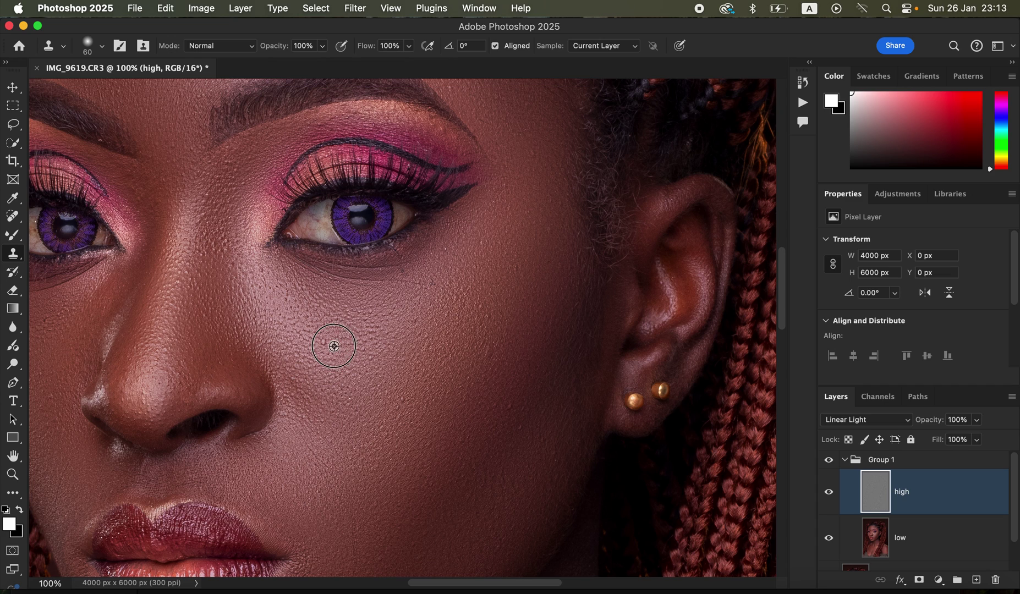
alt+click(338, 348)
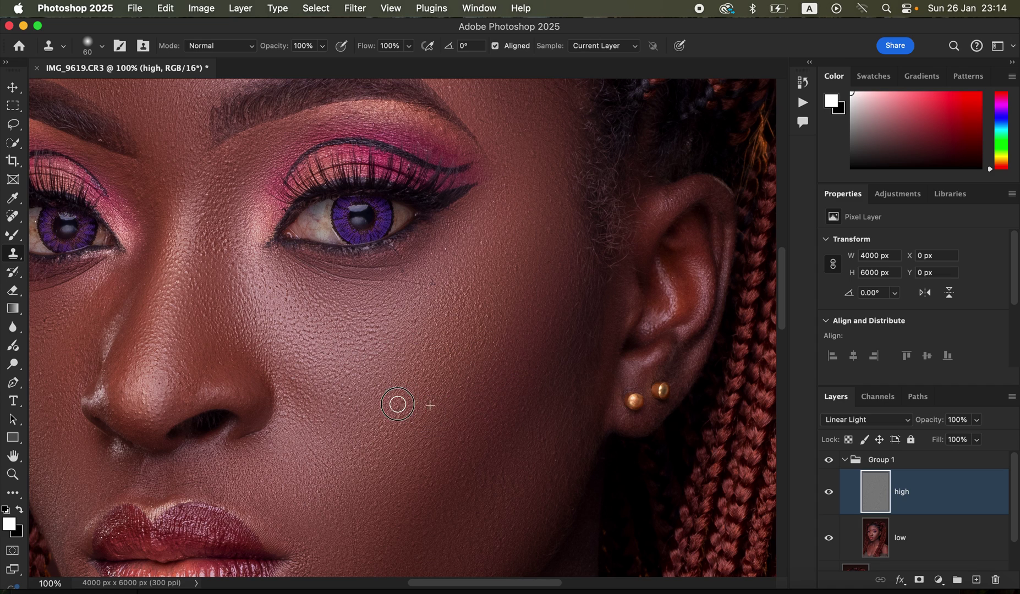
mouse_move(437, 332)
mouse_down()
mouse_move(436, 374)
mouse_move(453, 364)
mouse_up()
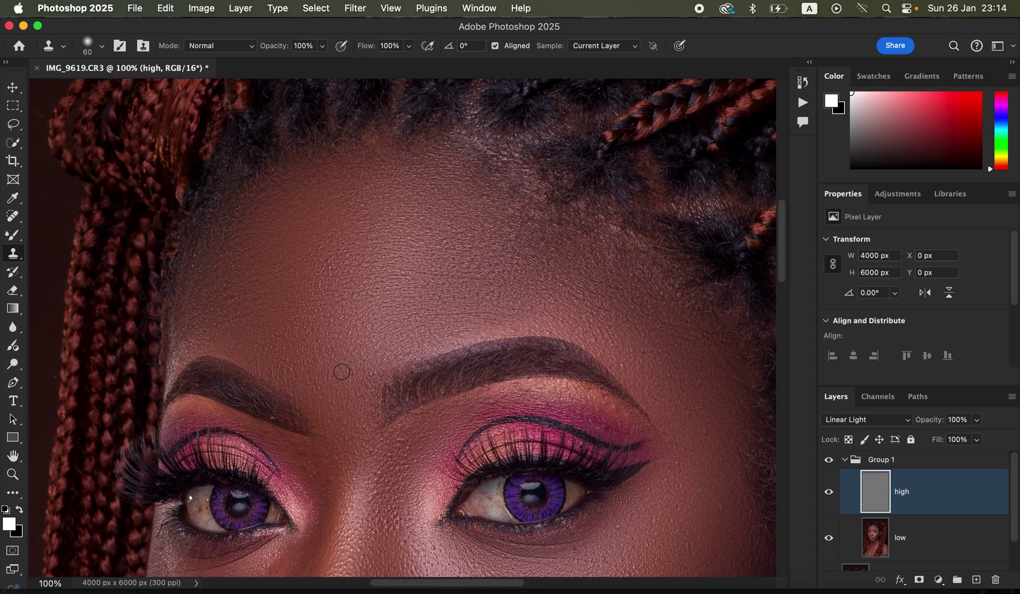
- Clone clean skin texture on the high layer over the cheek beside the nose and the uneven lower-face areas
scroll(437, 410, down, 10)
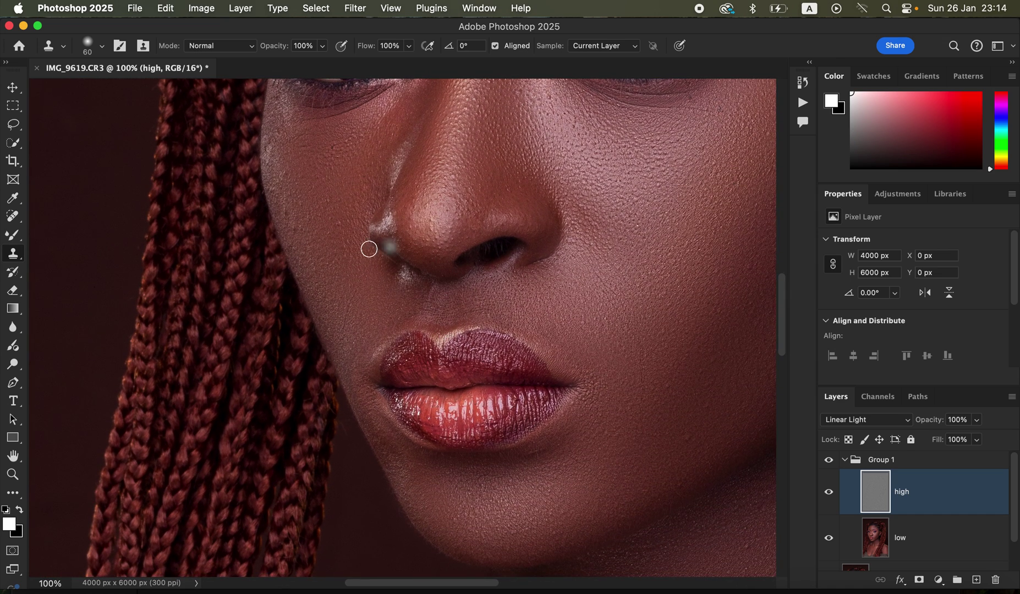
alt+click(296, 232)
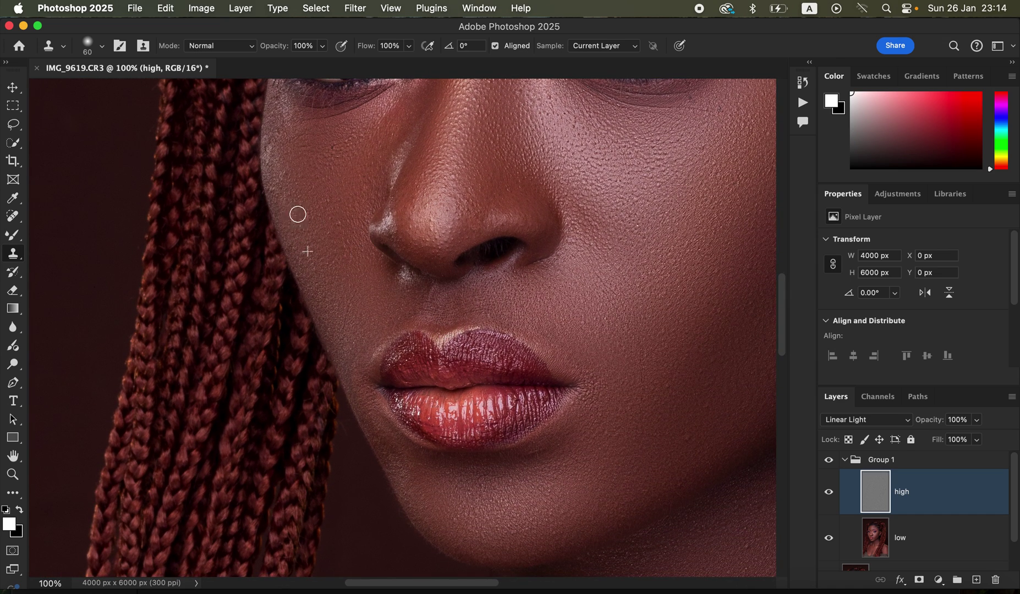
mouse_move(649, 402)
mouse_down()
mouse_move(691, 431)
mouse_move(682, 428)
mouse_up()
scroll(641, 405, down, 10)
drag(550, 331, 597, 244)
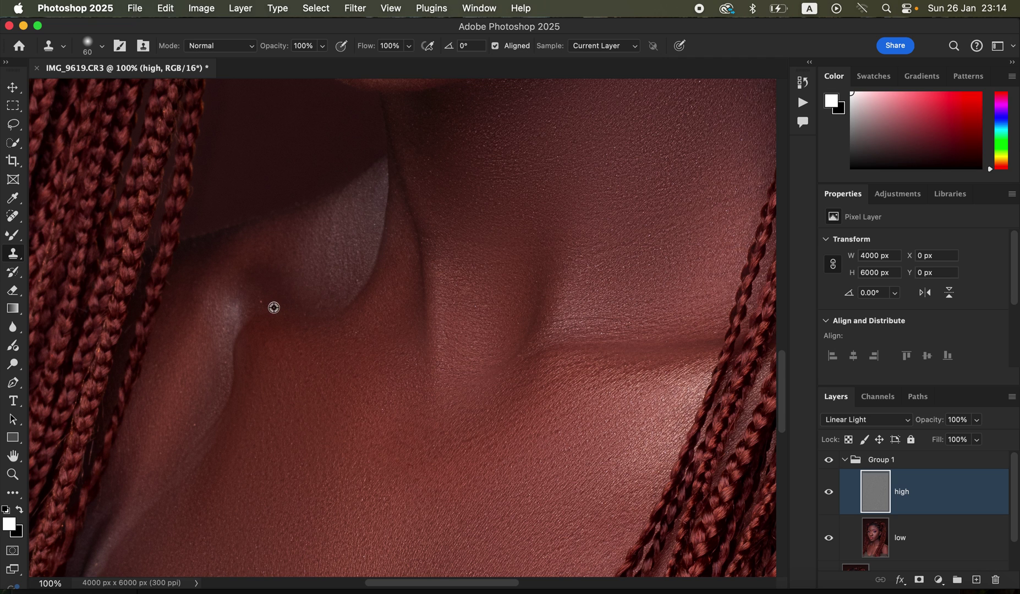
- Compare the whole portrait with and without Group 1, and collapse the group
key(super+minus)
key(super+minus)
key(super+minus)
key(super+minus)
key(super+minus)
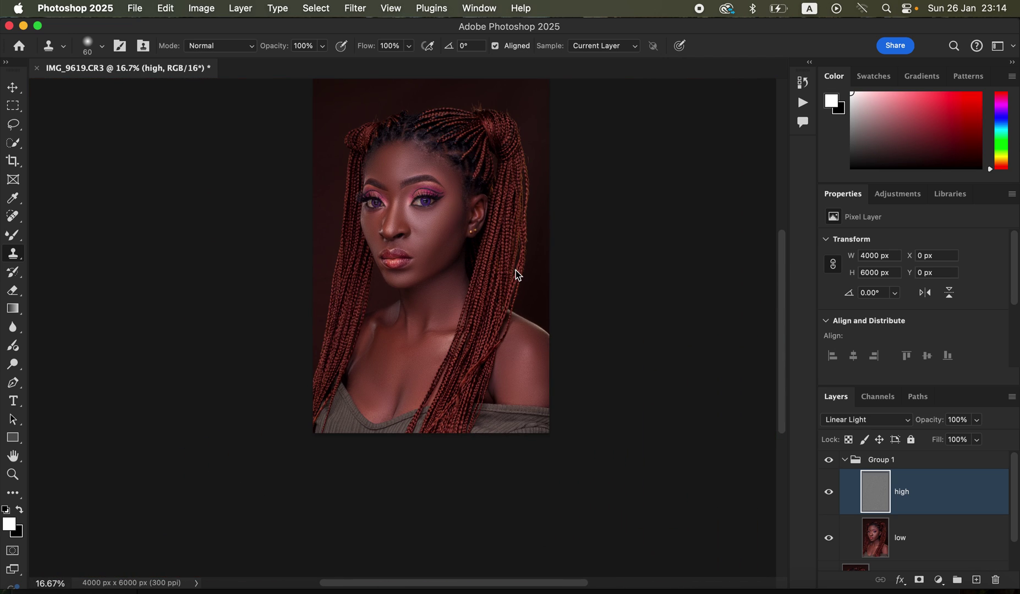
drag(548, 398, 566, 473)
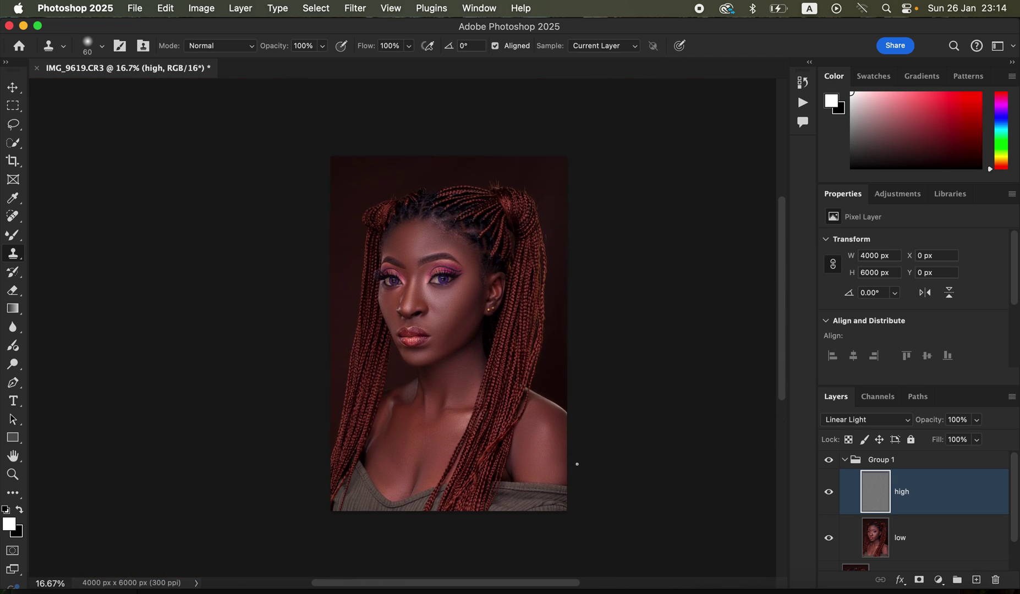
click(829, 460)
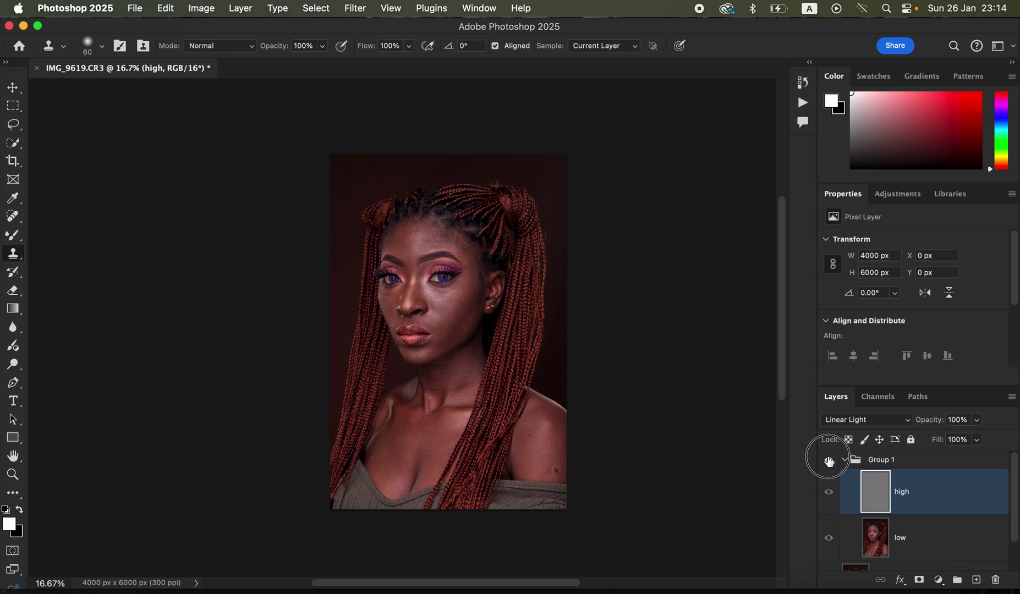
click(844, 461)
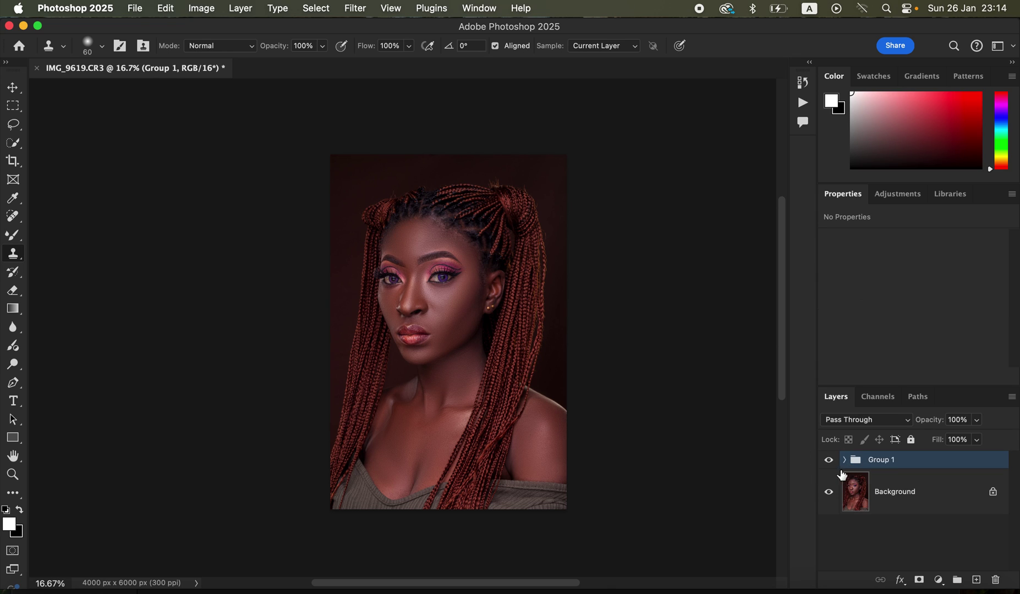
click(829, 465)
click(828, 466)
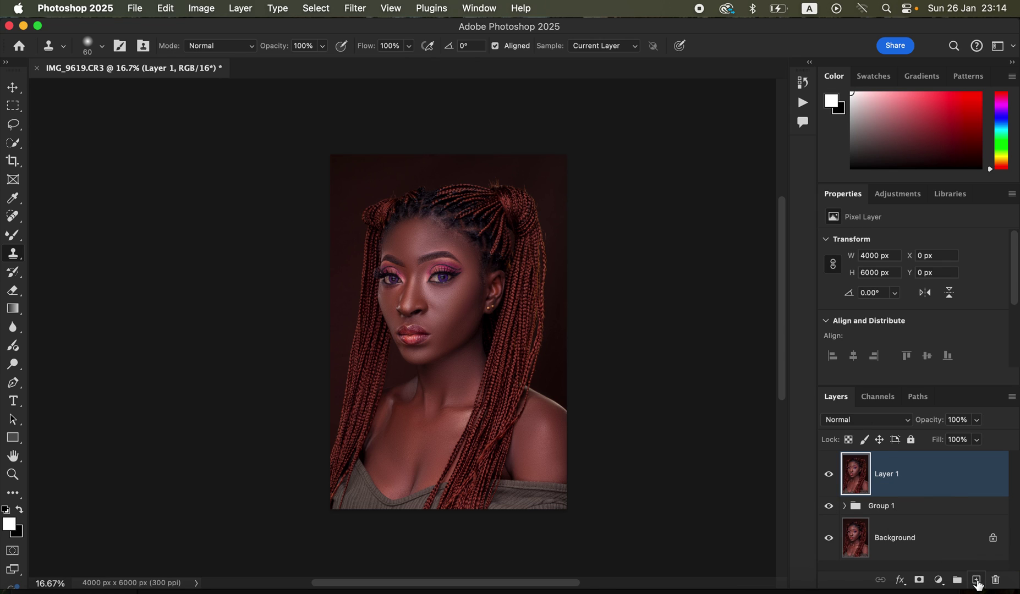
- Add an empty layer above the merged portrait on Layer 1, and use Select Subject on Layer 1 to outline the woman
click(976, 580)
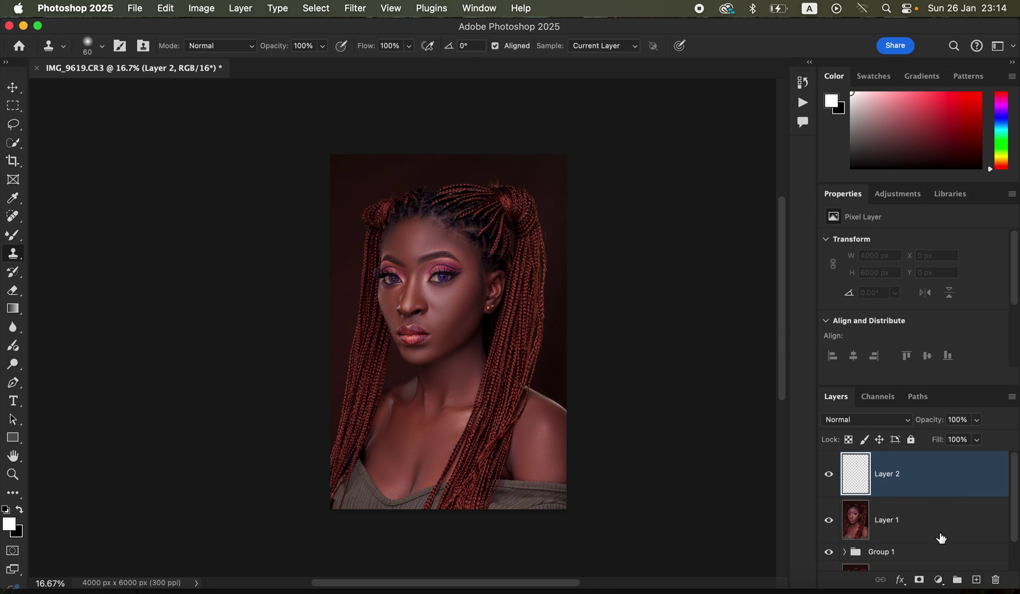
click(924, 528)
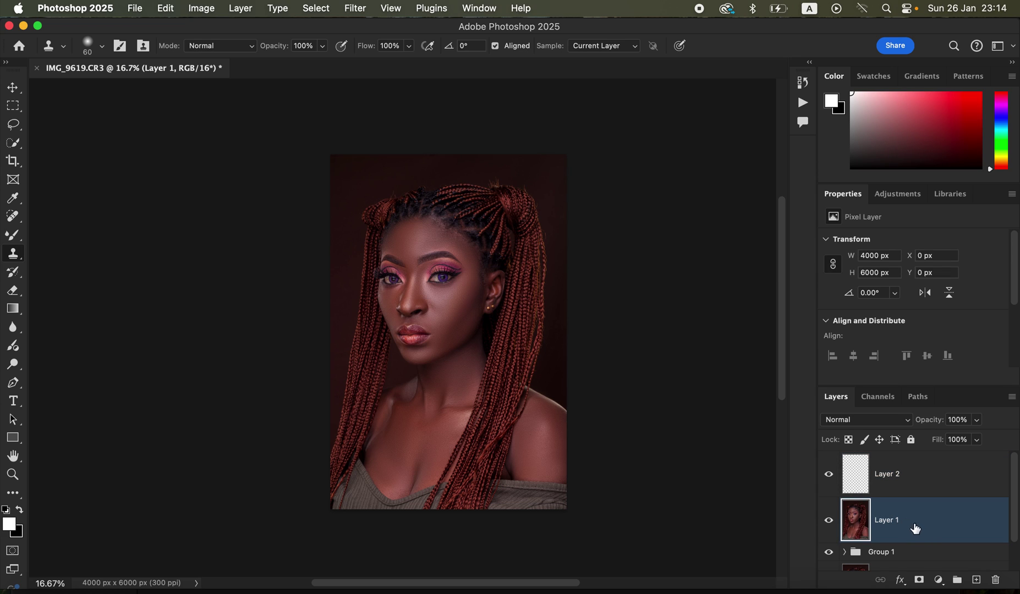
click(318, 9)
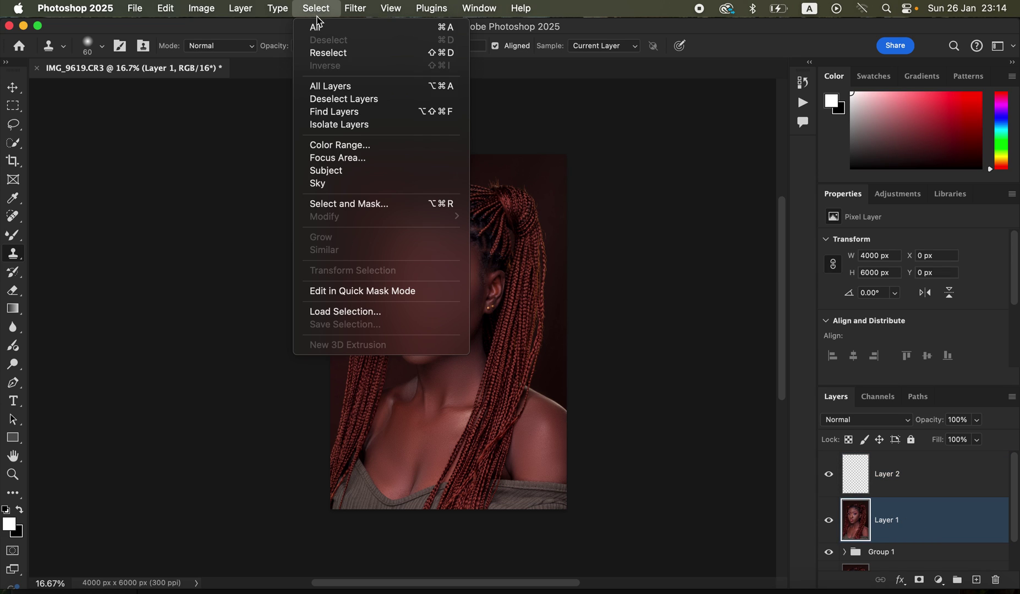
click(352, 170)
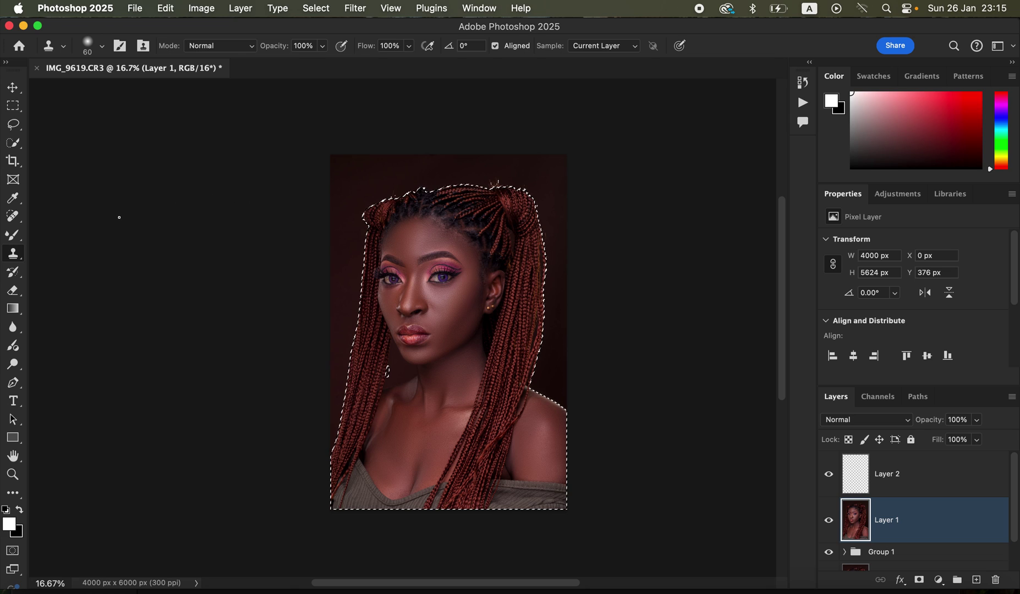
- Try to subtract the background gap between the braids and the neck from the selection with the Quick Selection tool
mouse_move(15, 149)
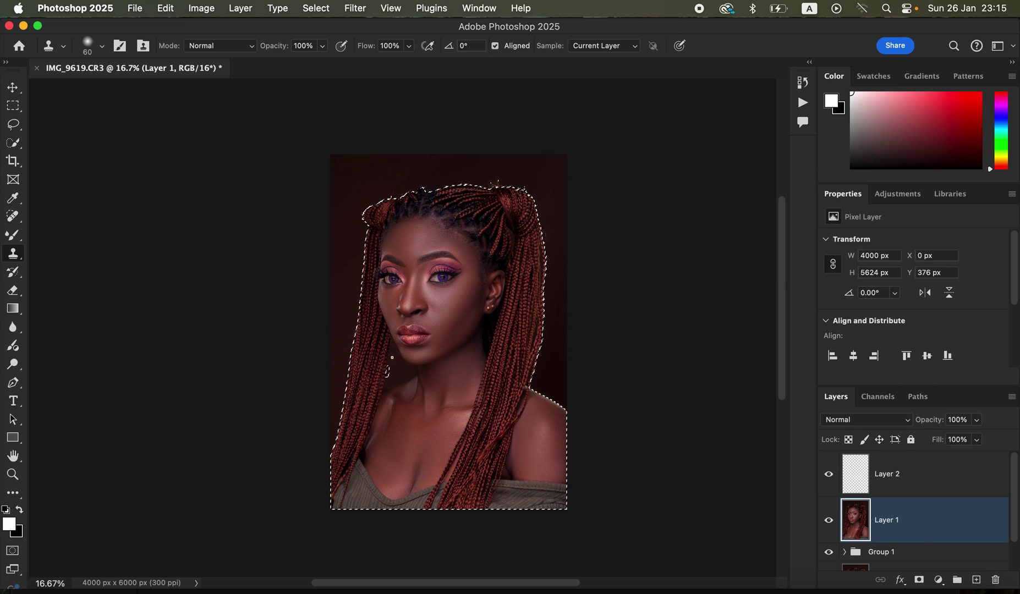
click(13, 144)
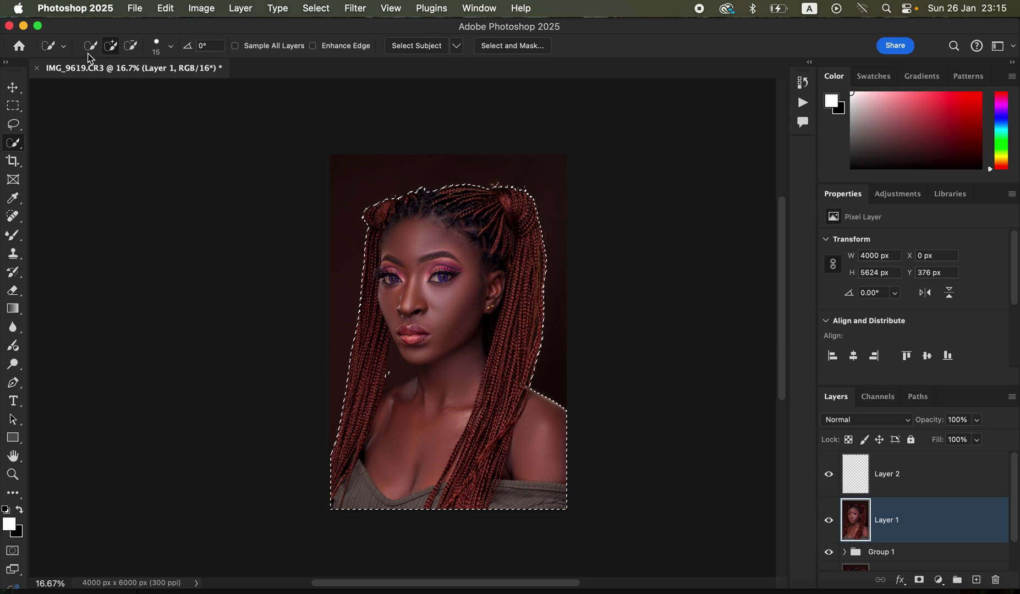
click(131, 47)
mouse_move(391, 350)
mouse_down()
mouse_move(401, 370)
mouse_move(380, 379)
mouse_move(394, 350)
mouse_up()
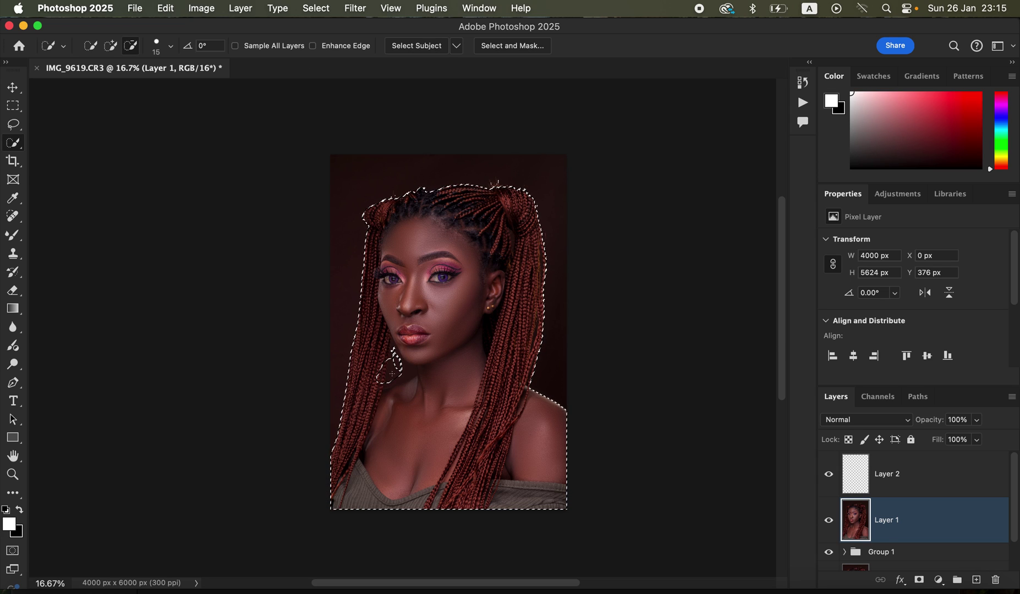
key(super+z)
key(super+z)
key(super+z)
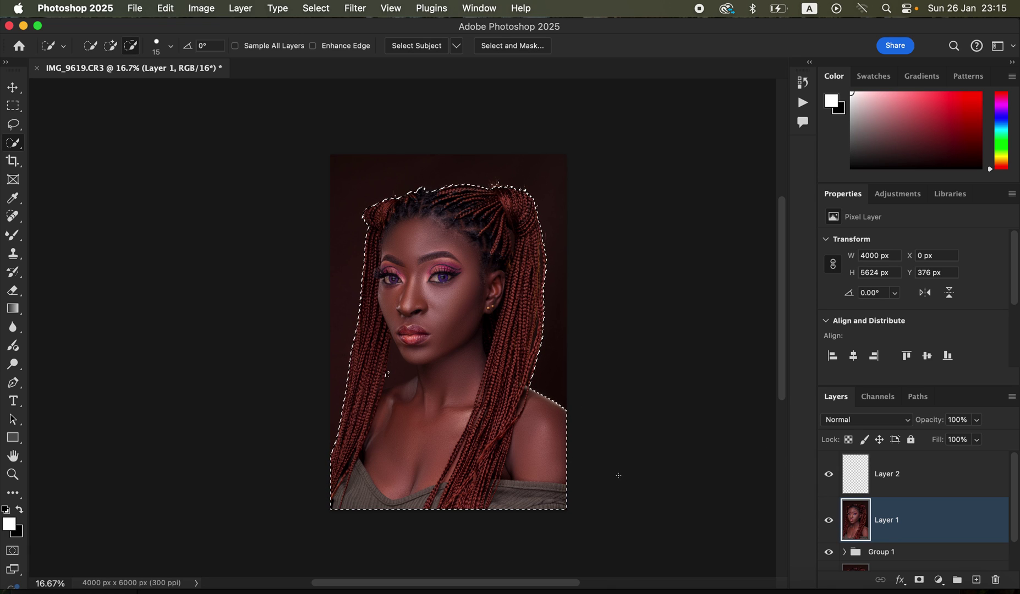
- Set up a Soft Round brush with 0% hardness in Normal mode for painting on the empty Layer 2
click(911, 484)
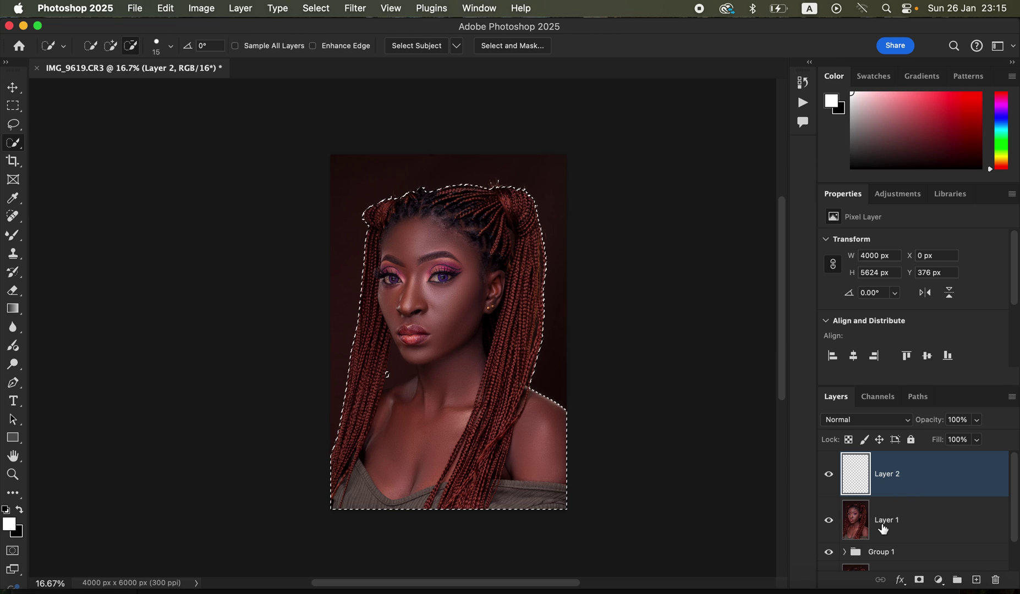
drag(22, 236, 72, 231)
click(102, 46)
mouse_move(83, 117)
mouse_down()
mouse_move(135, 122)
mouse_move(21, 132)
mouse_up()
click(103, 49)
click(102, 50)
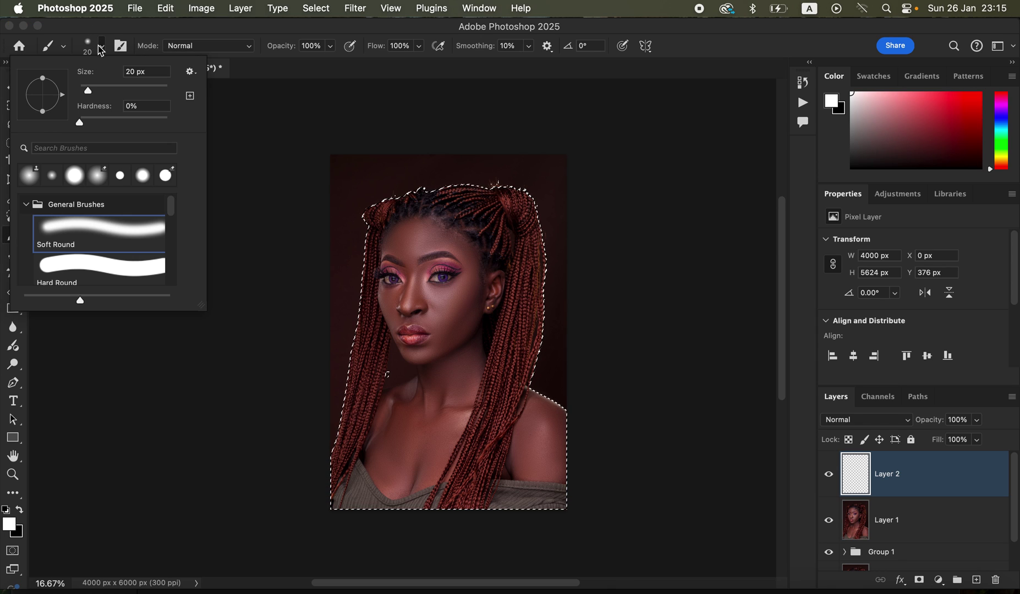
click(214, 30)
click(198, 48)
click(197, 48)
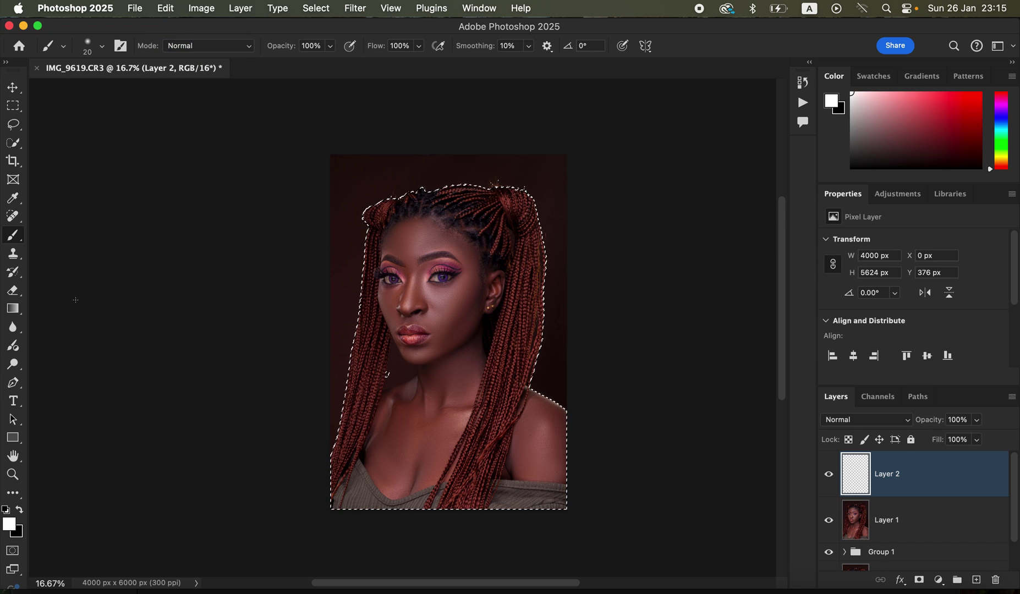
- Enlarge the brush to 175 pixels for painting on the face
key(super+equal)
key(super+equal)
key(super+equal)
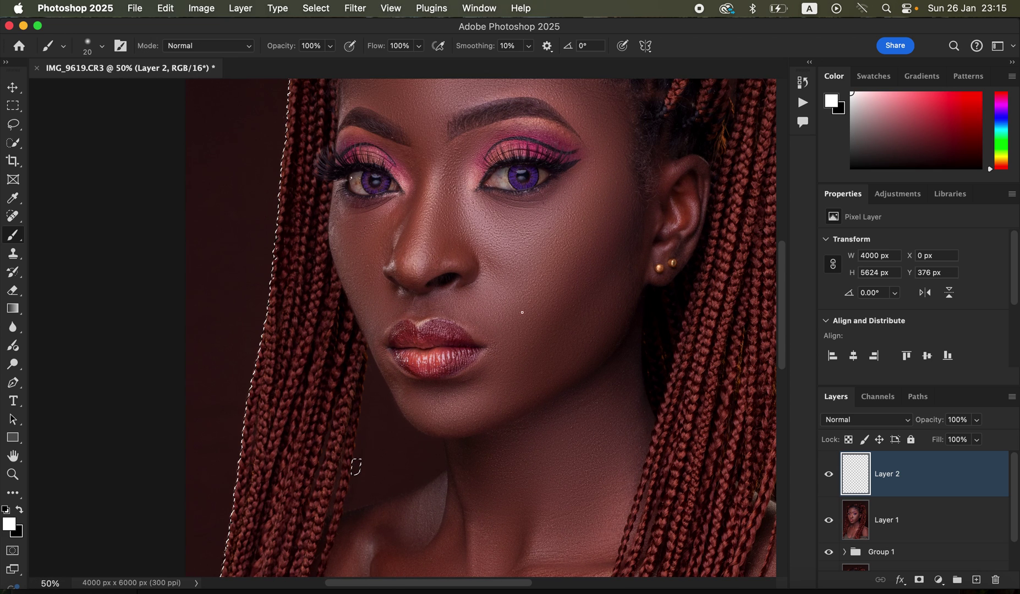
drag(585, 340, 519, 360)
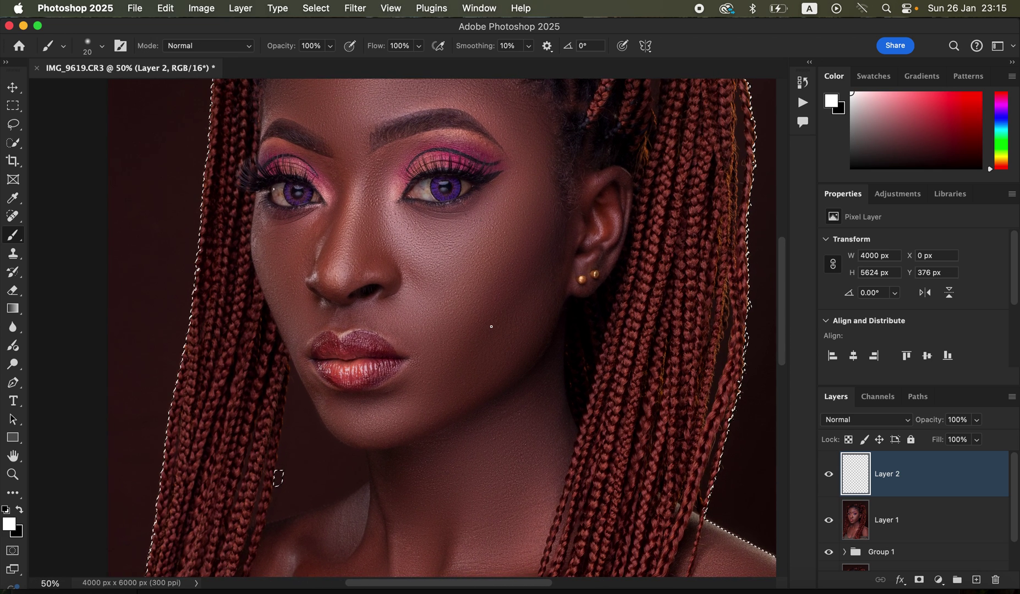
key(bracketright)
key(bracketright)
key(bracketright)
key(bracketright)
key(bracketright)
key(bracketright)
key(bracketright)
key(bracketright)
key(bracketright)
key(bracketright)
key(bracketright)
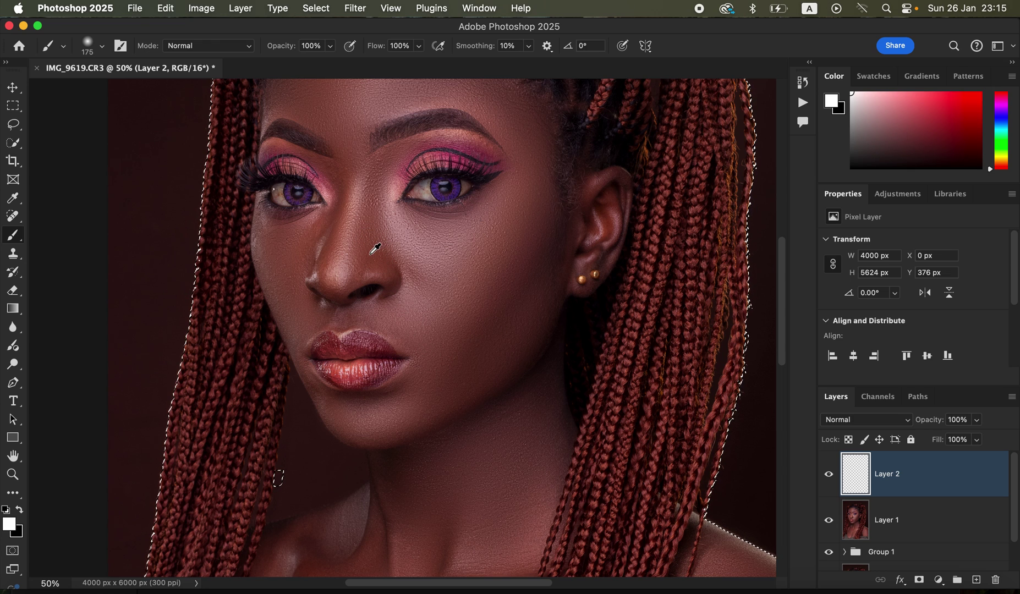
- Sample the reddish-brown skin tone from the side of the nose as the brush colour
alt+click(369, 251)
alt+click(368, 250)
alt+click(368, 252)
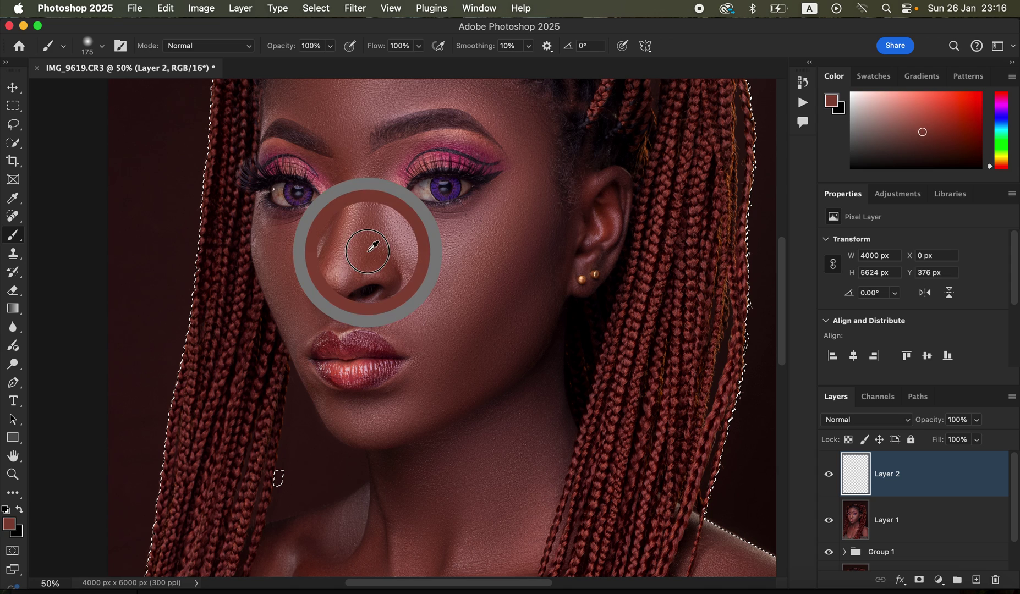
alt+click(371, 249)
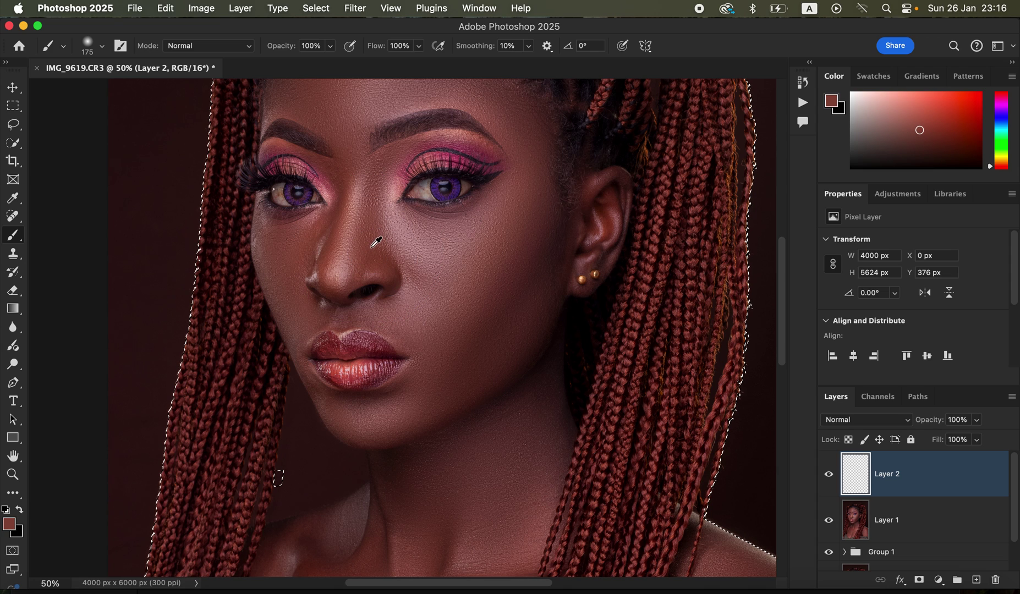
- Resample the brush colour from the skin on the cheek beside the nose
alt+click(370, 246)
alt+click(371, 251)
drag(370, 251, 372, 248)
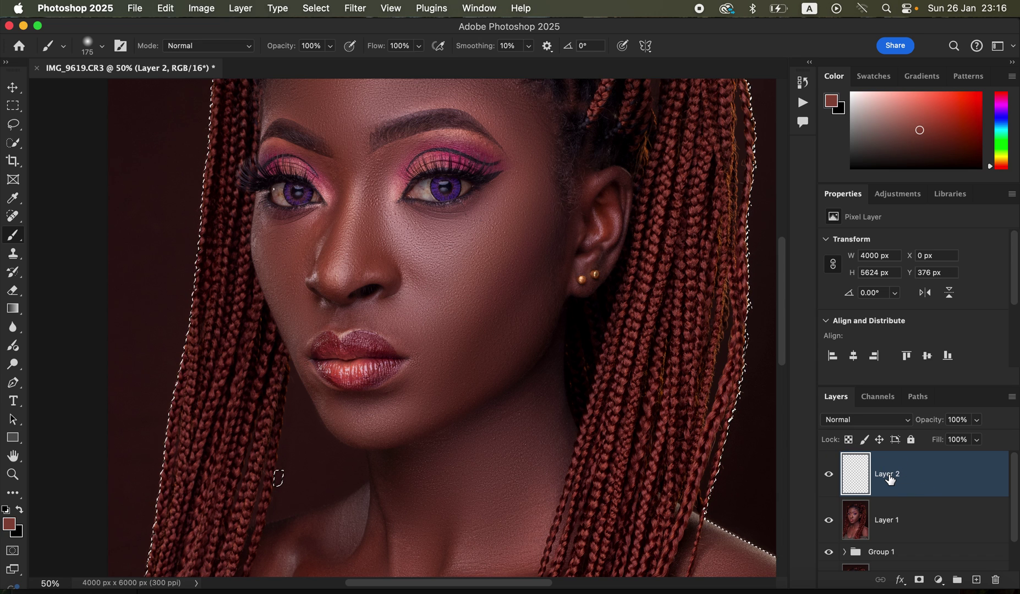
- Paint the sampled skin tone over the neck on Layer 2, enlarging the brush to 700 pixels
key(super+minus)
key(super+minus)
key(super+minus)
key(bracketright)
click(434, 374)
key(bracketright)
key(bracketright)
key(bracketright)
key(bracketright)
key(bracketright)
key(bracketright)
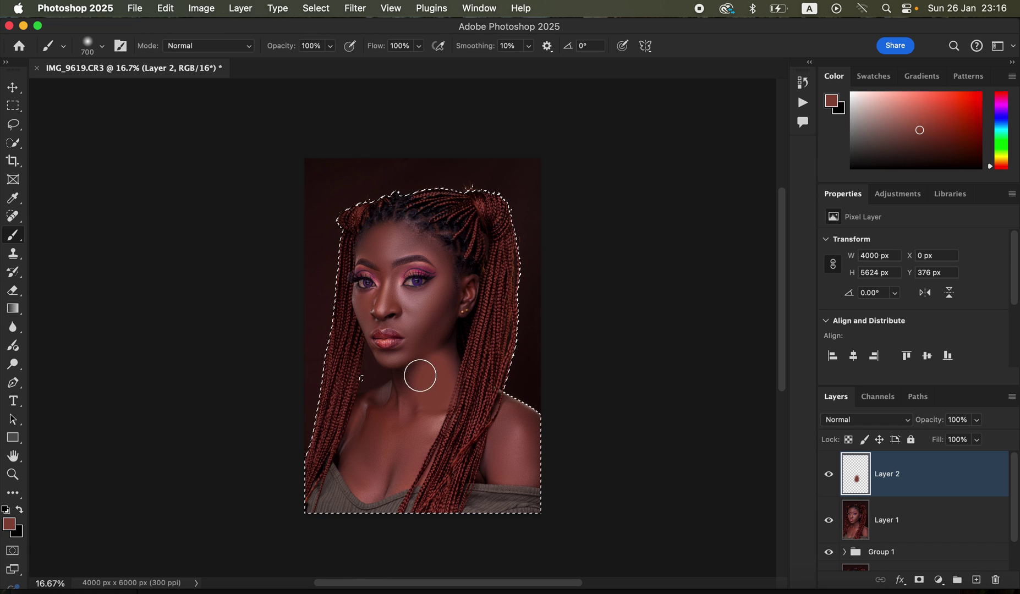
- Set Layer 2's blend mode to Color and paint the skin tone over the cheek, neck, chest and shoulder
click(861, 420)
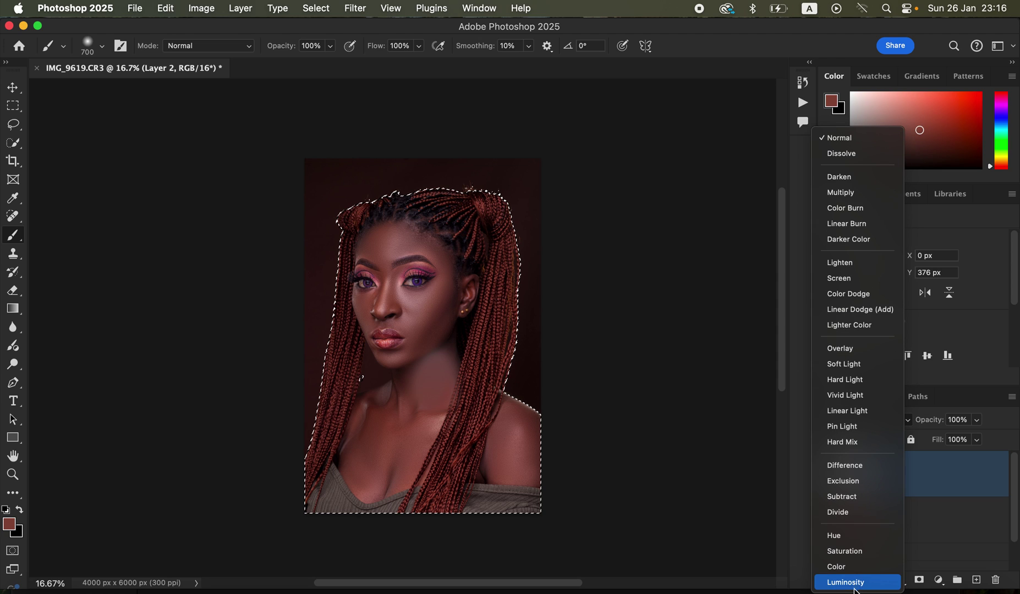
click(854, 567)
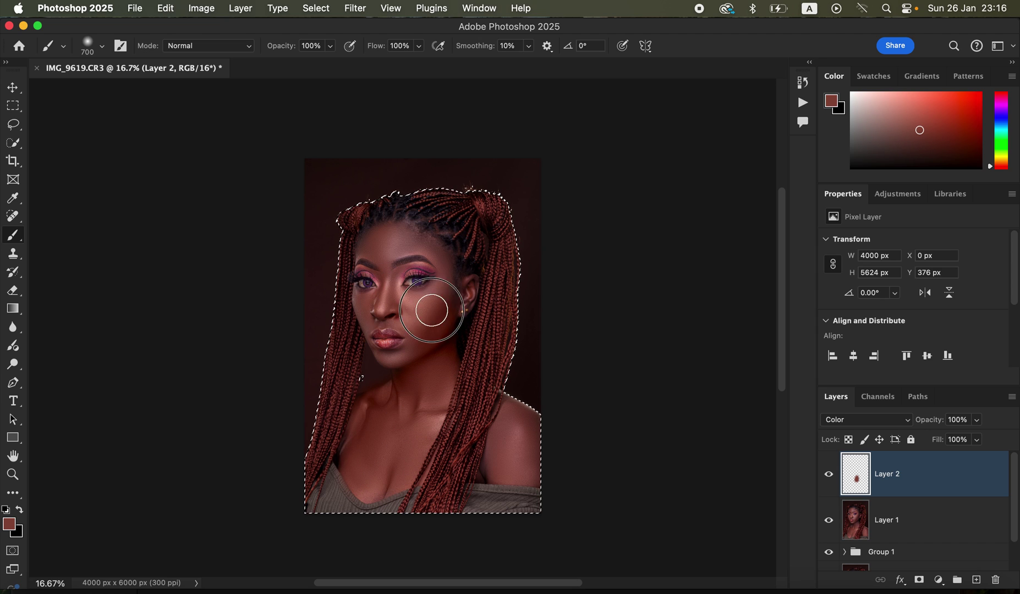
mouse_move(463, 292)
mouse_down()
mouse_move(428, 330)
mouse_move(407, 380)
mouse_up()
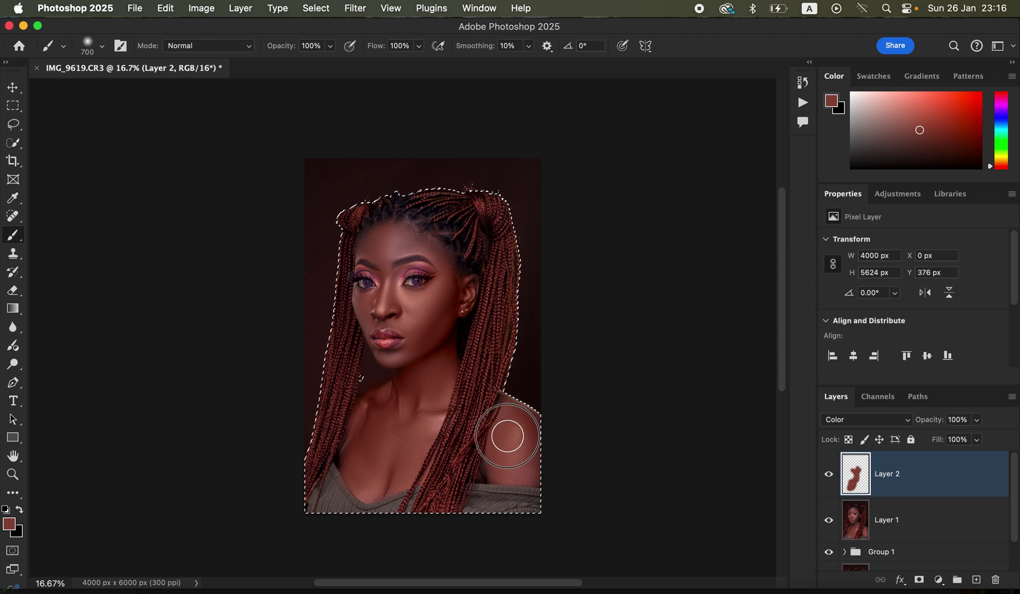
drag(515, 415, 494, 437)
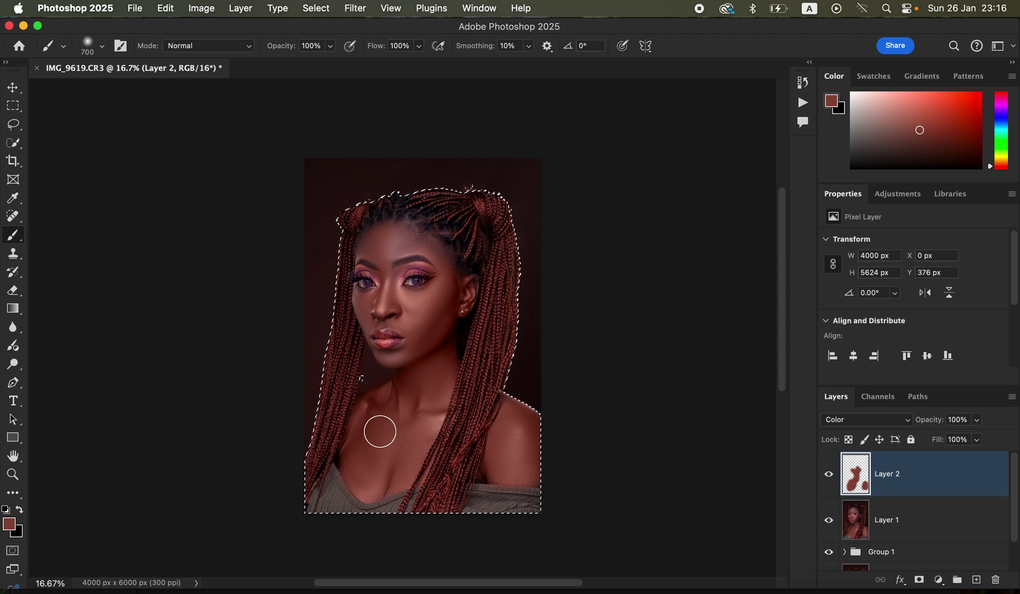
- Paint the skin tone over the nose, cheeks and mouth area, reducing the brush to 400 and then 200 pixels
key(bracketleft)
key(bracketleft)
key(bracketleft)
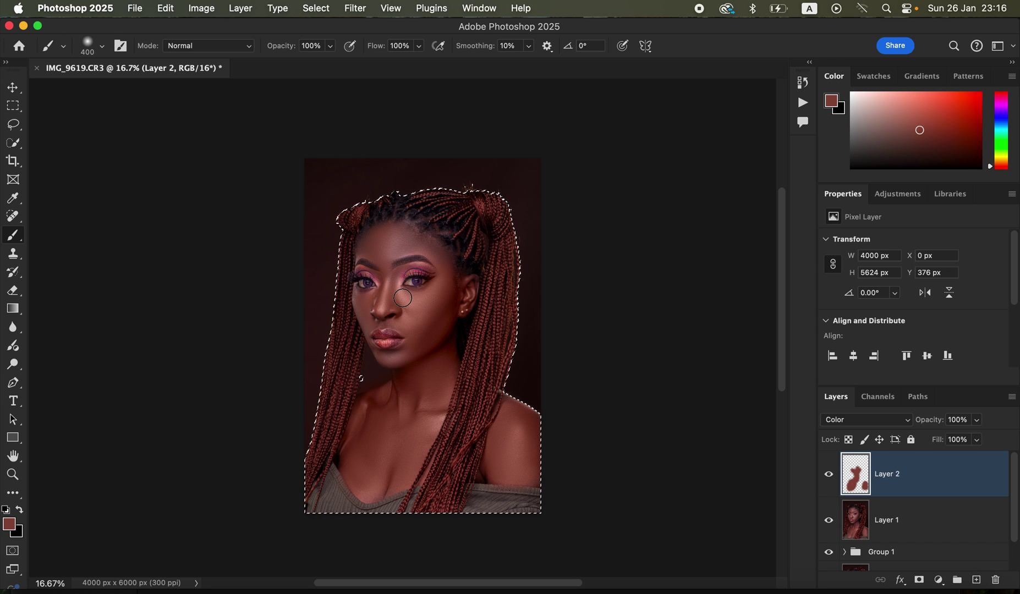
scroll(402, 297, up, 2)
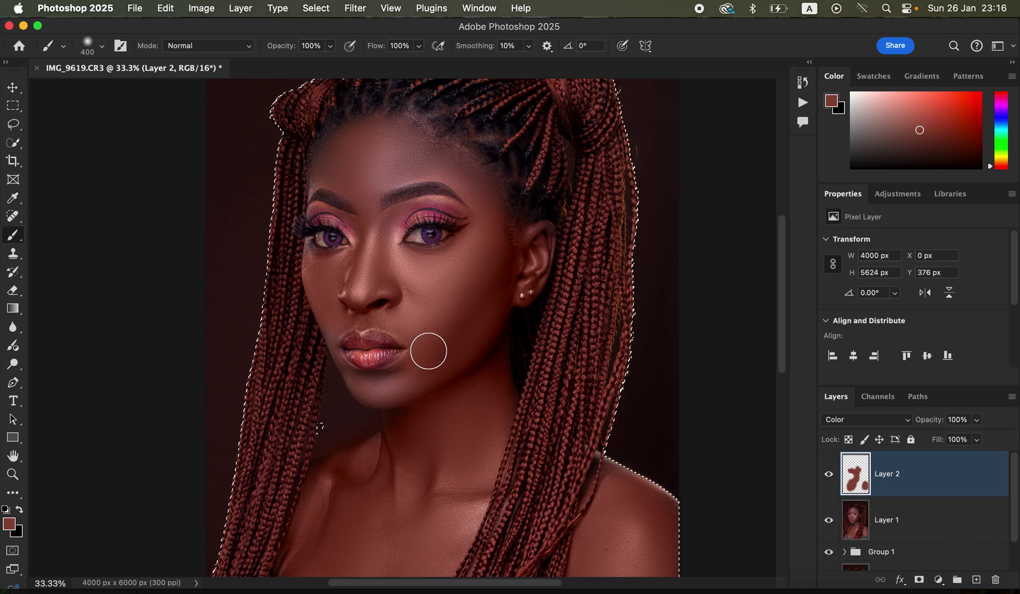
key(bracketleft)
key(bracketleft)
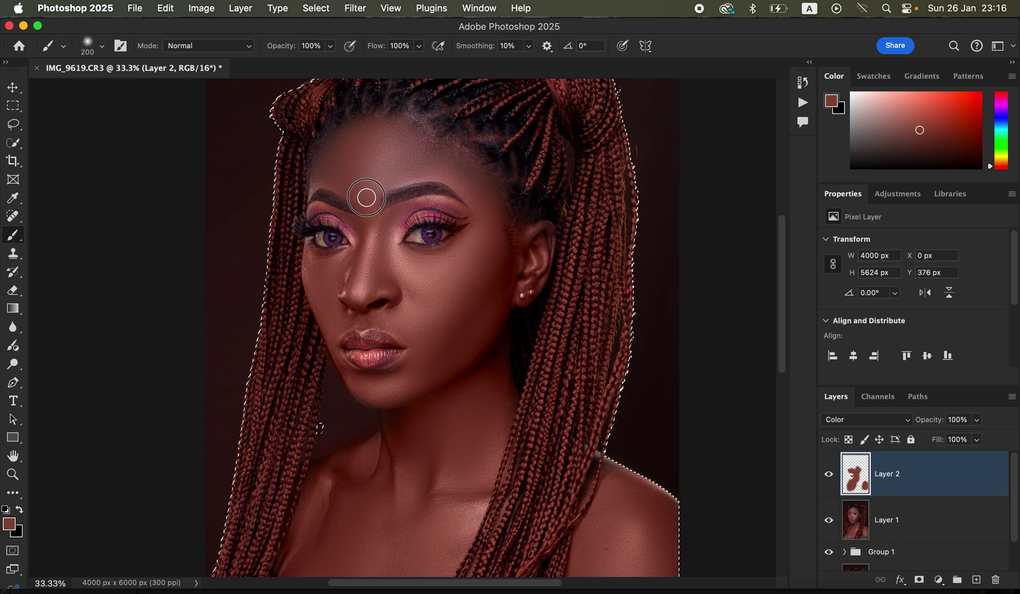
- Paint the skin tone over the forehead and around the eyes, finishing with a 175-pixel brush
key(bracketright)
key(bracketright)
mouse_move(344, 166)
mouse_down()
mouse_move(324, 164)
mouse_move(341, 149)
mouse_move(380, 152)
mouse_move(400, 133)
mouse_move(406, 152)
mouse_move(388, 167)
mouse_move(468, 169)
mouse_move(502, 260)
mouse_move(541, 244)
mouse_move(488, 290)
mouse_move(401, 273)
mouse_up()
key(bracketleft)
key(bracketleft)
key(bracketleft)
key(bracketleft)
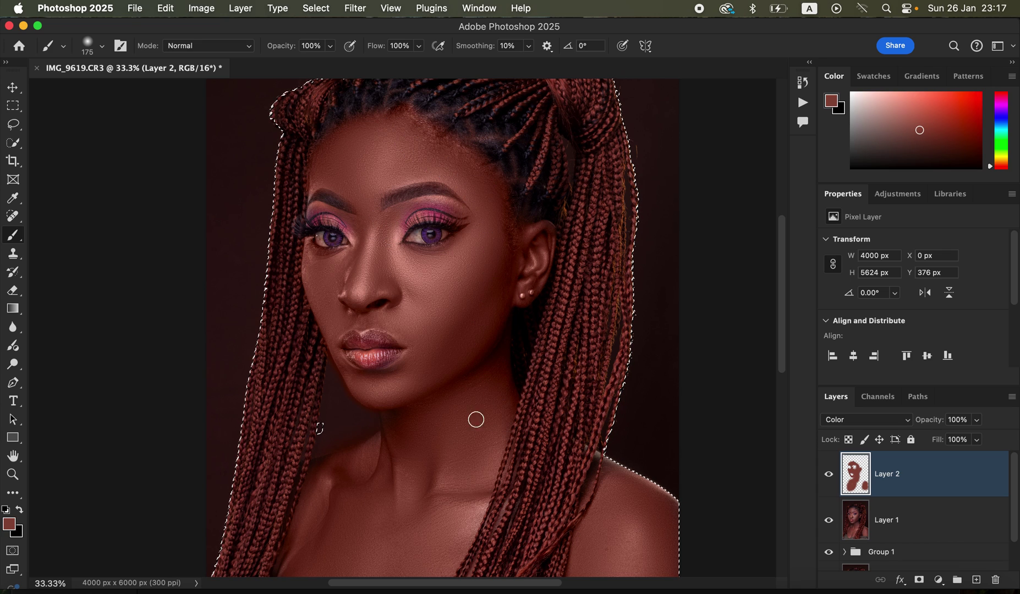
- Clear the selection around the subject
scroll(430, 342, down, 5)
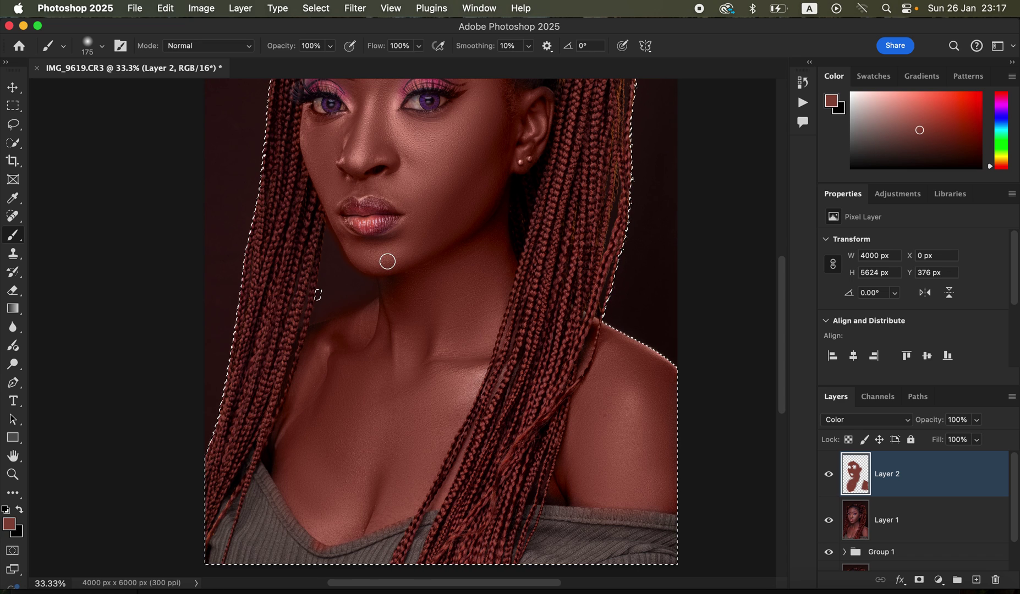
key(super+d)
drag(446, 296, 491, 409)
drag(467, 333, 466, 339)
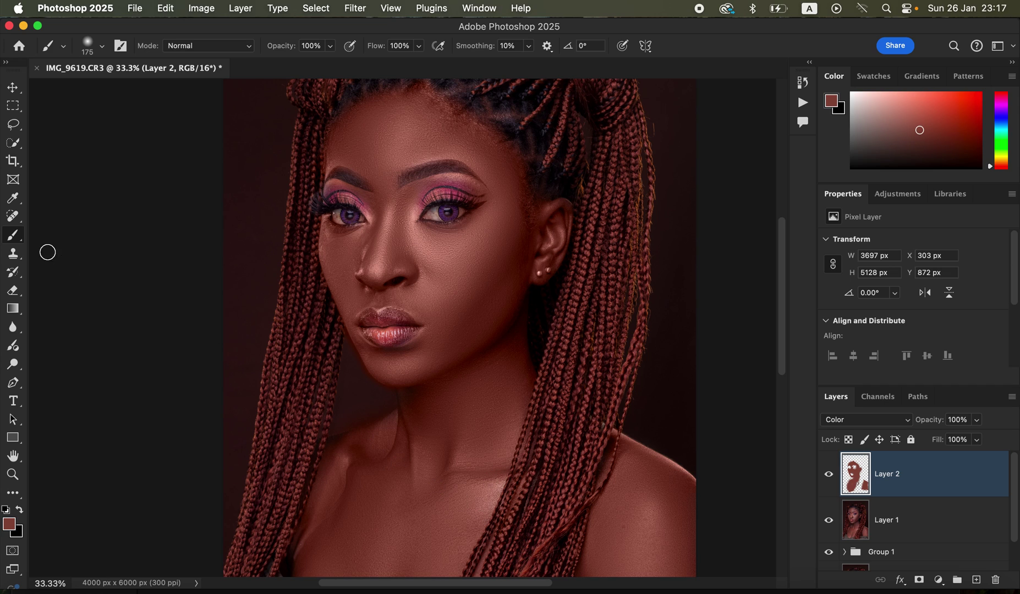
- Erase the colour spill in the background gap along the jaw and neck with a soft 60-pixel Eraser
click(19, 295)
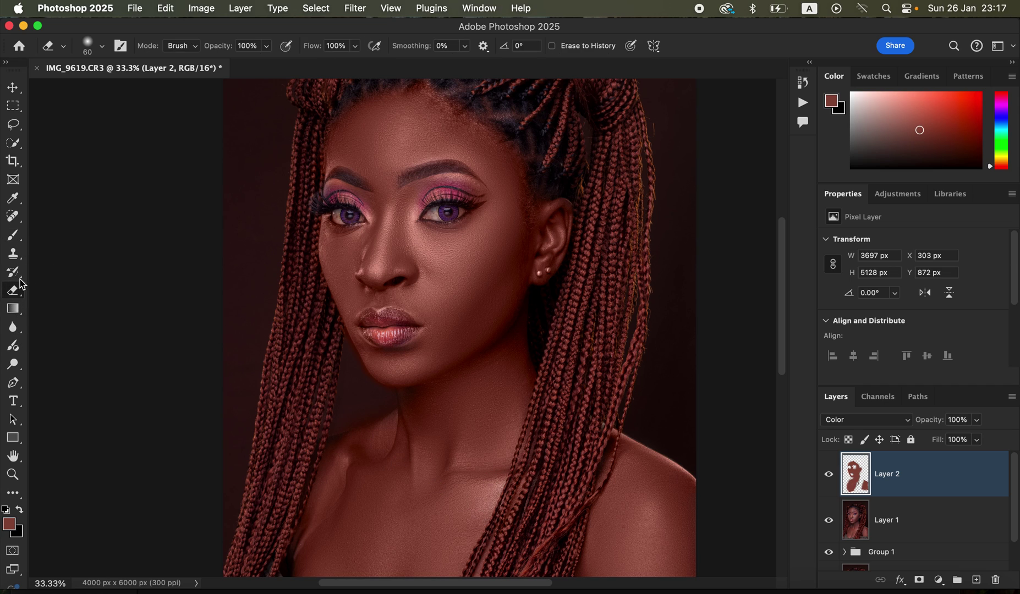
click(93, 45)
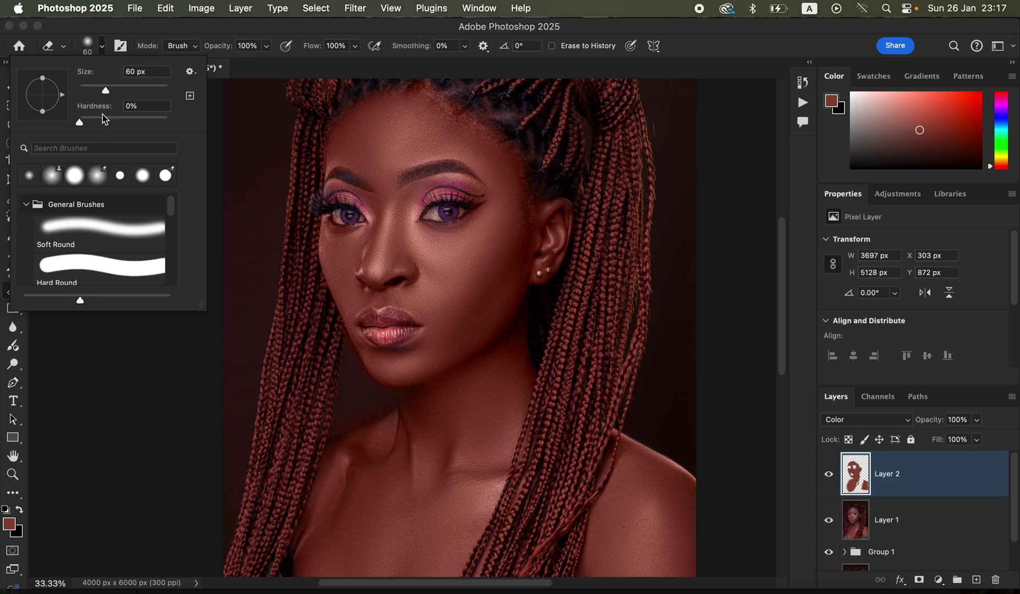
click(154, 49)
click(193, 49)
click(181, 48)
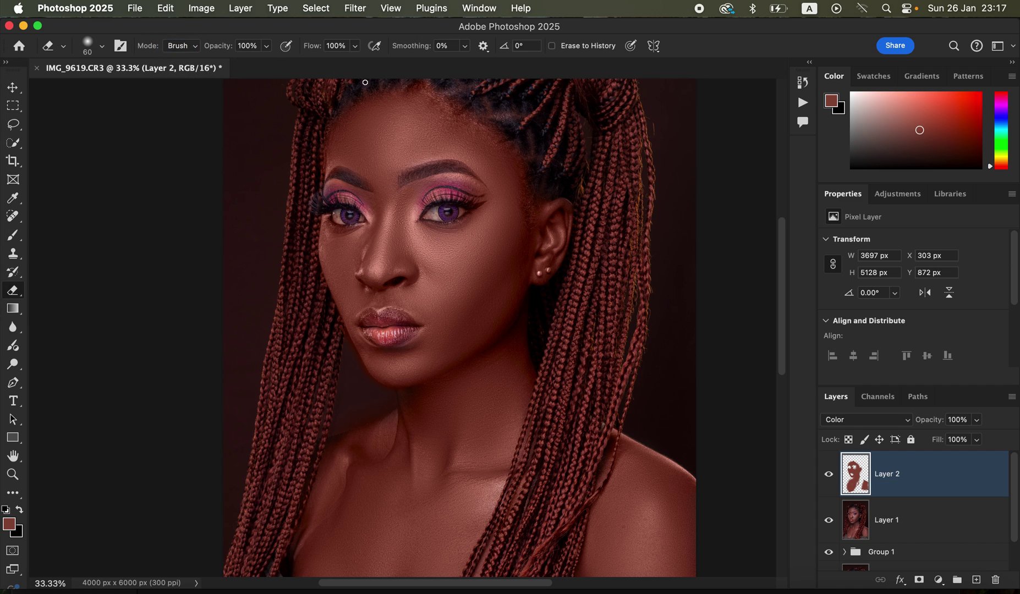
key(super+equal)
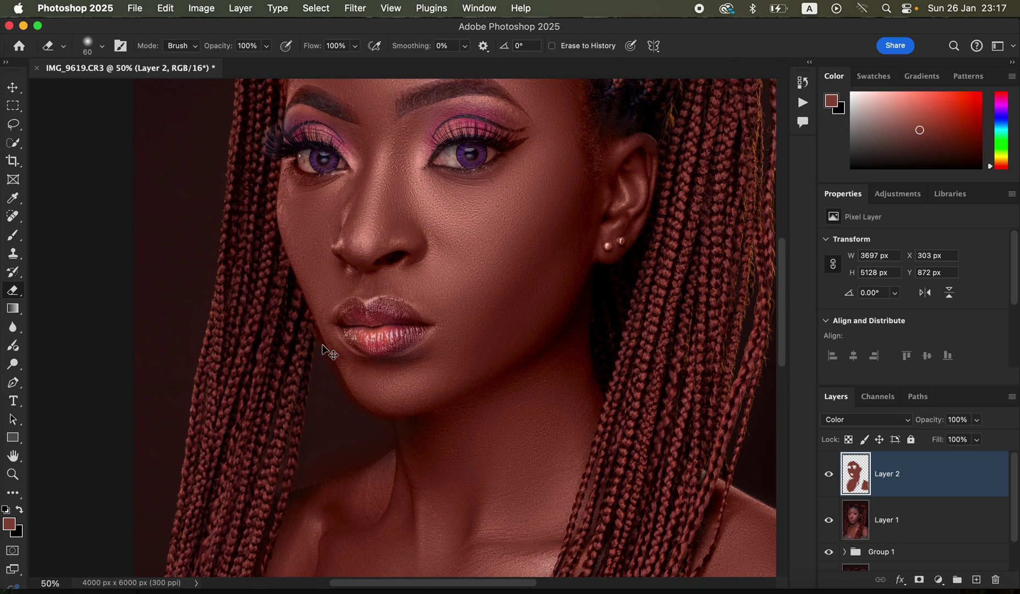
key(super+equal)
key(super+equal)
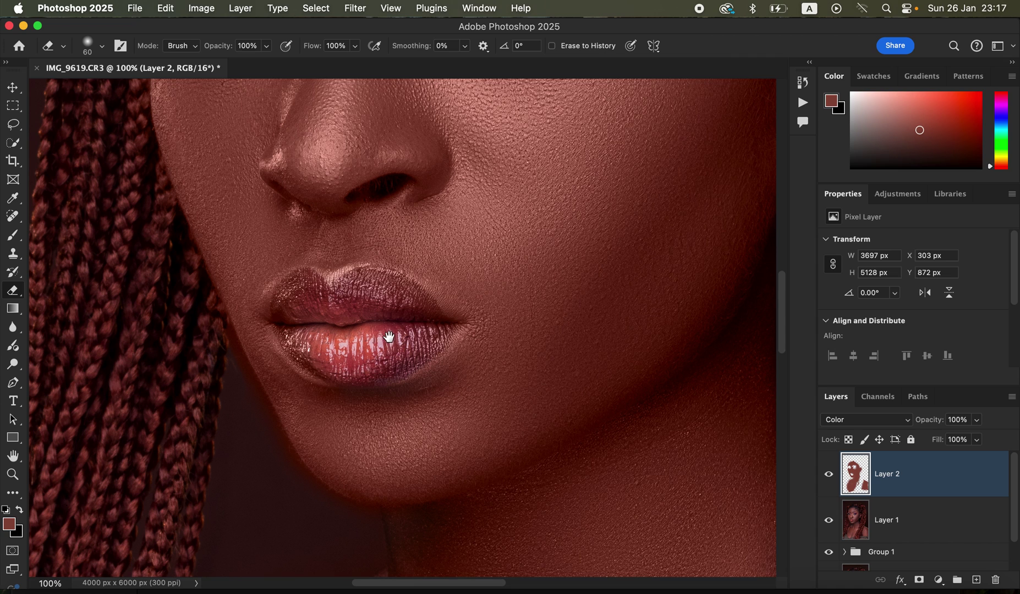
scroll(389, 336, down, 5)
scroll(415, 266, left, 2)
mouse_move(263, 221)
mouse_down()
mouse_move(333, 375)
mouse_move(304, 303)
mouse_move(343, 384)
mouse_move(400, 405)
mouse_move(338, 373)
mouse_move(403, 423)
mouse_up()
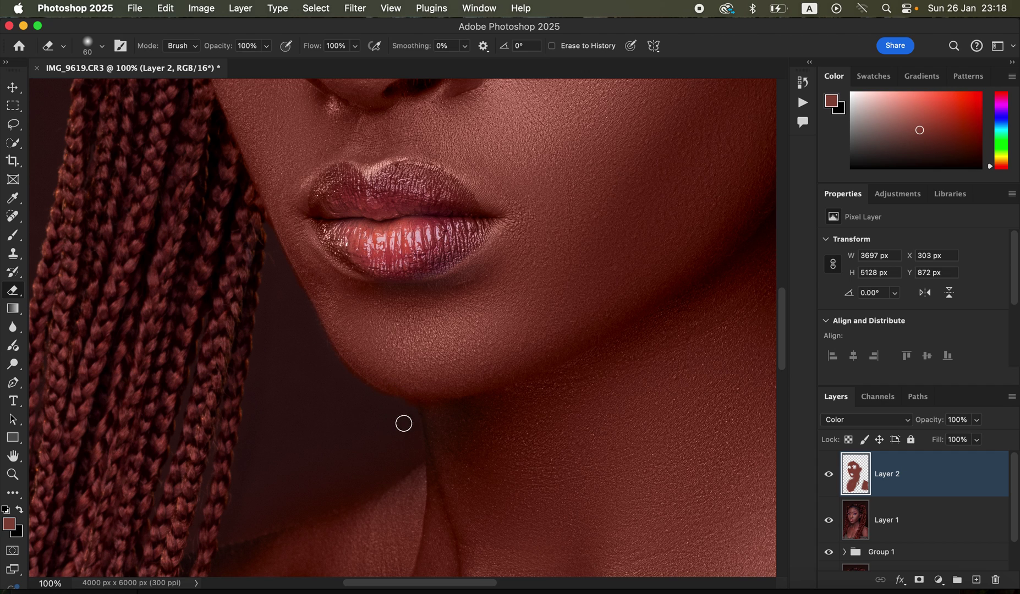
mouse_move(402, 462)
mouse_down()
mouse_move(377, 485)
mouse_move(256, 526)
mouse_move(288, 503)
mouse_move(234, 530)
mouse_move(307, 501)
mouse_move(269, 496)
mouse_move(327, 468)
mouse_move(411, 450)
mouse_move(415, 428)
mouse_move(399, 442)
mouse_move(411, 455)
mouse_move(370, 477)
mouse_move(247, 504)
mouse_move(244, 482)
mouse_move(392, 431)
mouse_move(320, 474)
mouse_move(384, 453)
mouse_move(358, 470)
mouse_move(312, 441)
mouse_move(388, 449)
mouse_move(405, 433)
mouse_move(409, 444)
mouse_move(348, 489)
mouse_move(328, 471)
mouse_move(333, 446)
mouse_move(309, 461)
mouse_up()
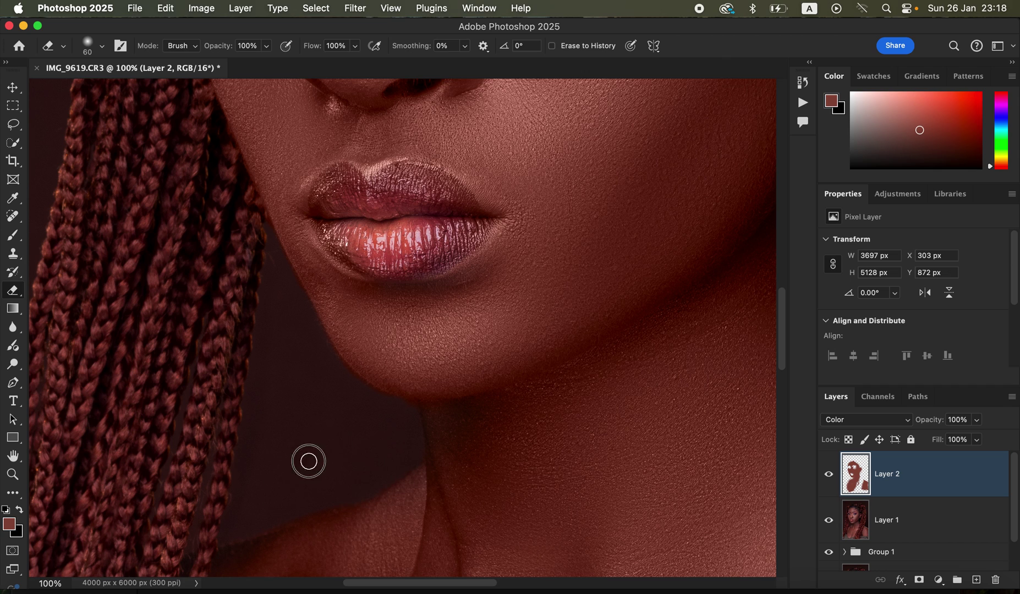
- Repaint the skin tone on the neck edge under the chin and erase the spill above the shoulder
key(b)
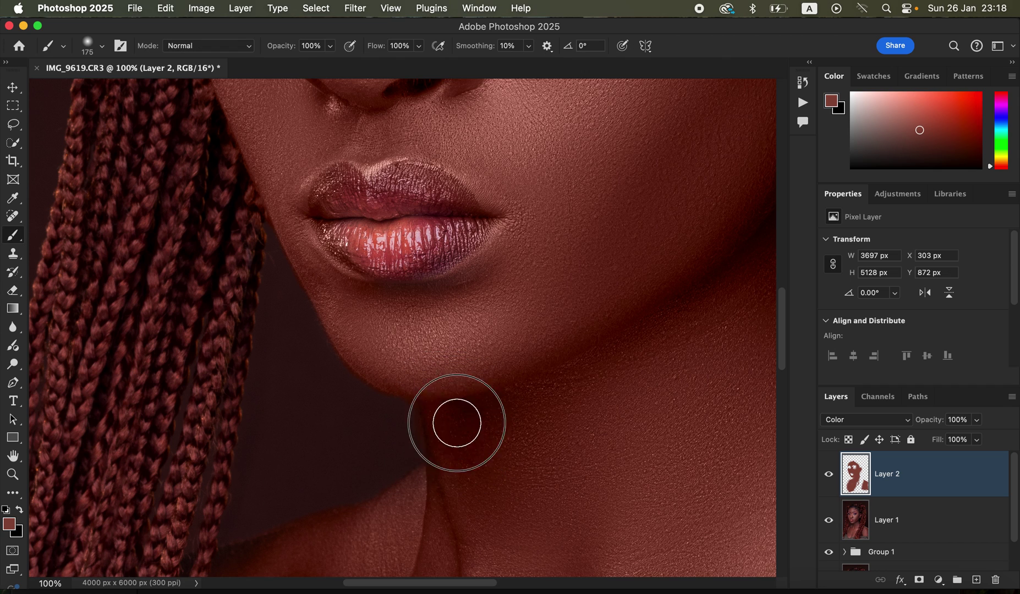
key(e)
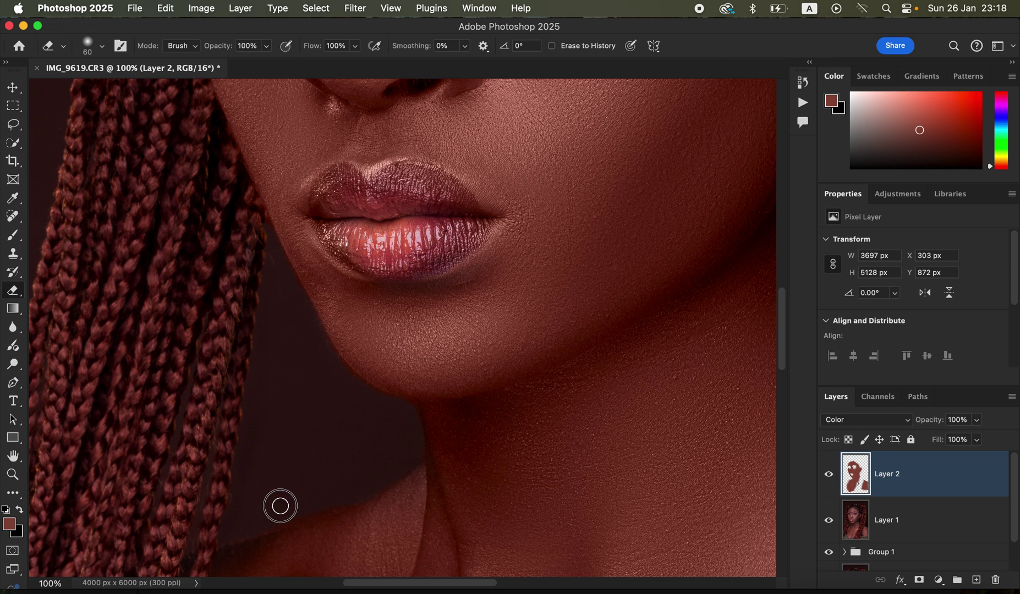
- Erase the painted colour from the hair along the temple beside the ear with the Eraser enlarged to 125 pixels
scroll(464, 295, up, 5)
mouse_move(388, 232)
mouse_down()
mouse_move(370, 230)
mouse_move(377, 236)
mouse_up()
drag(482, 190, 402, 369)
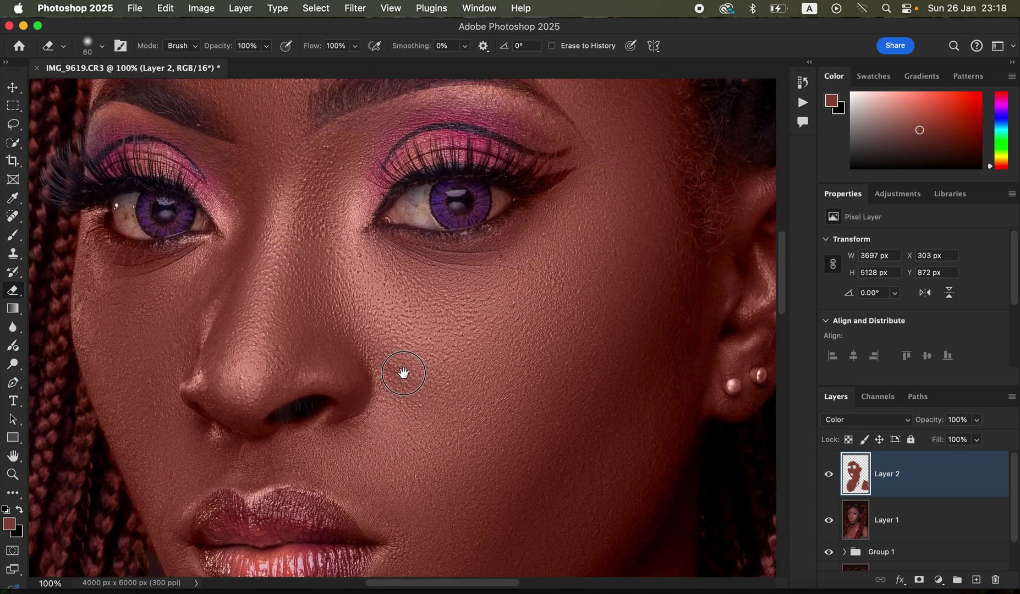
drag(439, 284, 282, 350)
drag(505, 293, 488, 289)
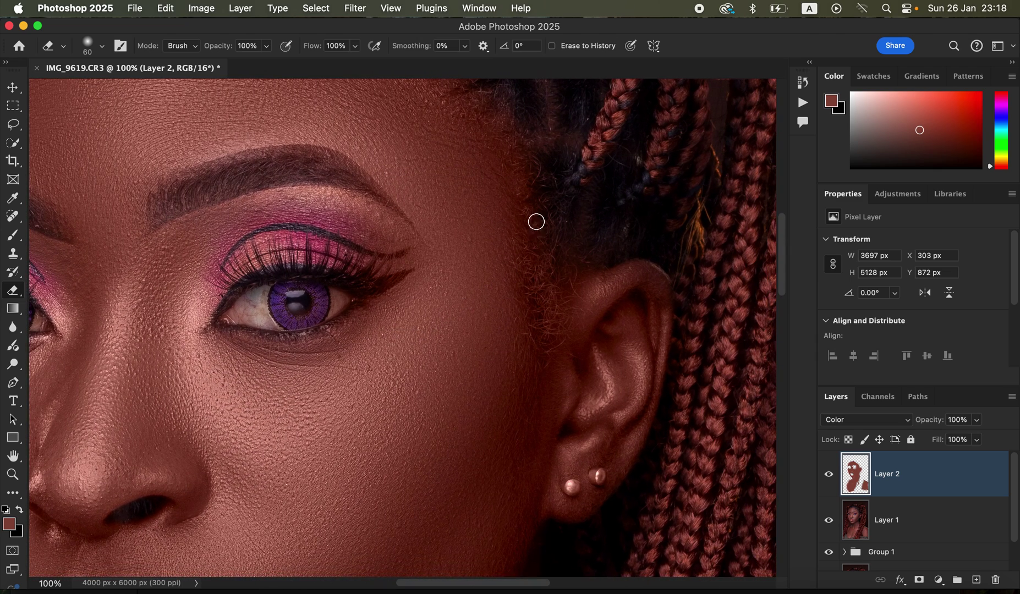
key(bracketright)
mouse_move(538, 254)
mouse_down()
mouse_move(534, 189)
mouse_move(541, 311)
mouse_move(557, 244)
mouse_move(578, 228)
mouse_move(550, 294)
mouse_move(612, 199)
mouse_move(558, 192)
mouse_move(530, 132)
mouse_move(540, 277)
mouse_move(548, 179)
mouse_move(527, 158)
mouse_move(567, 207)
mouse_move(564, 183)
mouse_up()
scroll(564, 182, up, 10)
scroll(564, 182, left, 2)
scroll(582, 283, up, 5)
scroll(582, 283, left, 3)
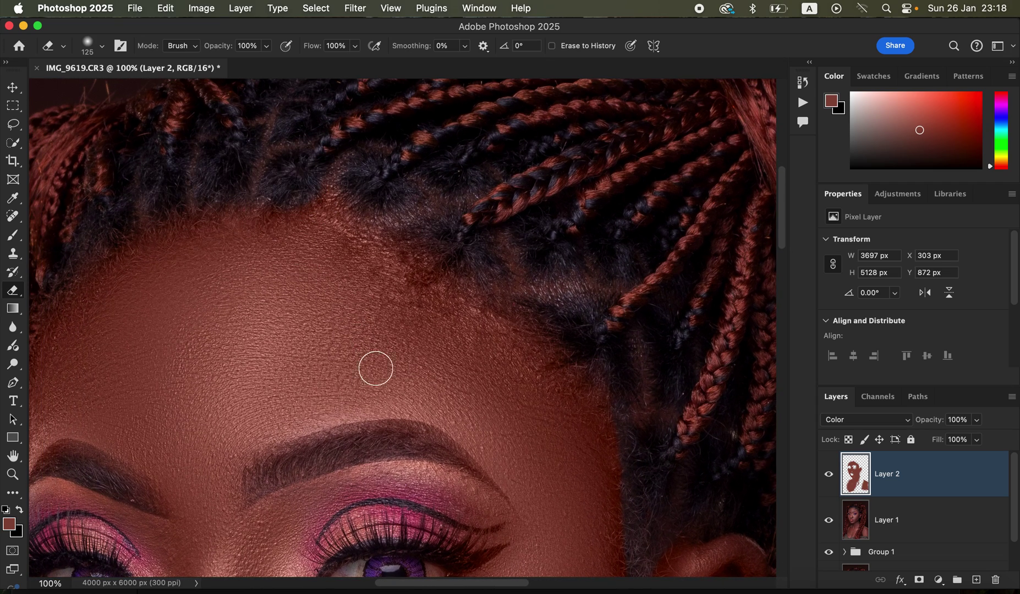
- Examine the evenness of the painted skin colour across the face, neck, chest and shoulders
key(super+minus)
key(super+minus)
key(super+minus)
key(super+minus)
key(super+minus)
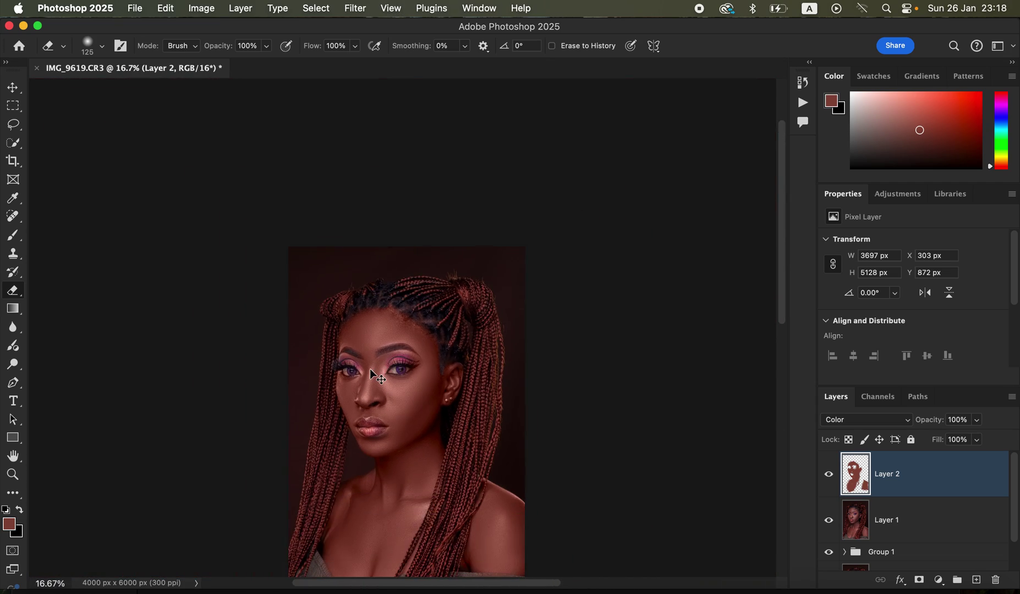
key(super+minus)
key(super+plus)
key(super+plus)
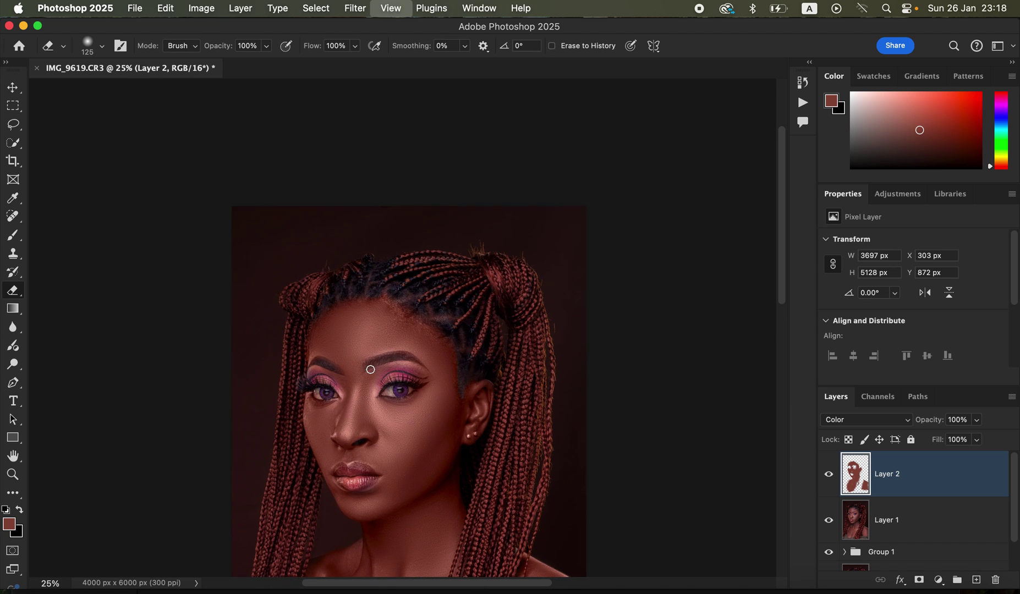
scroll(484, 439, down, 10)
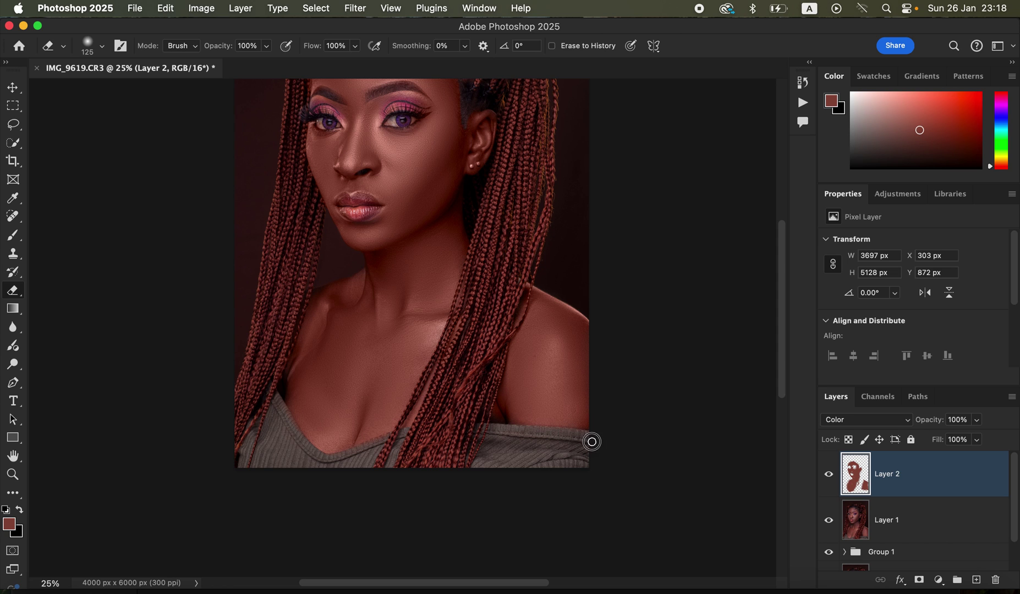
key(super+minus)
key(super+minus)
key(super+plus)
key(super+plus)
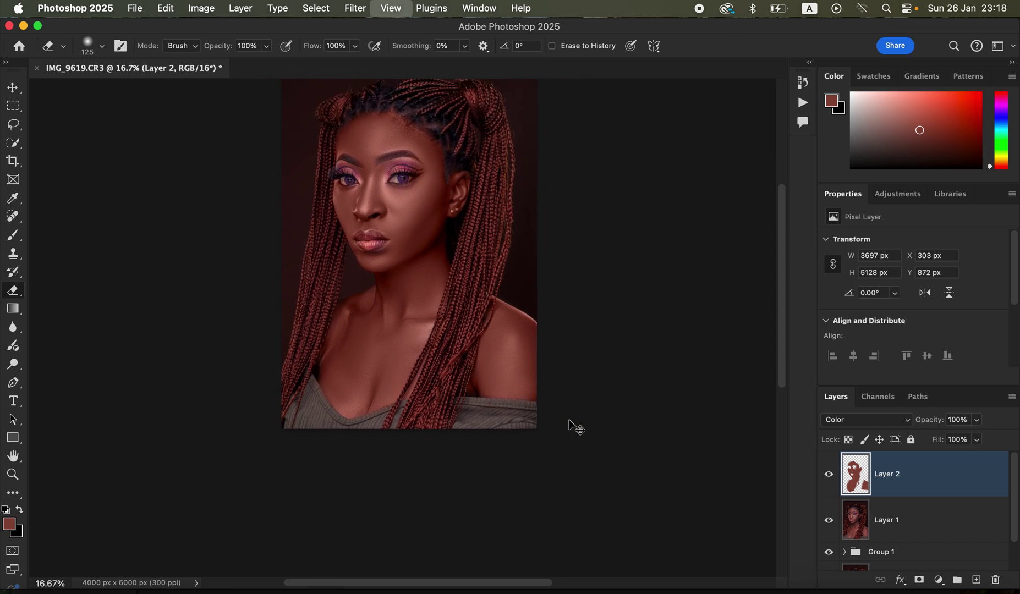
drag(496, 377, 506, 468)
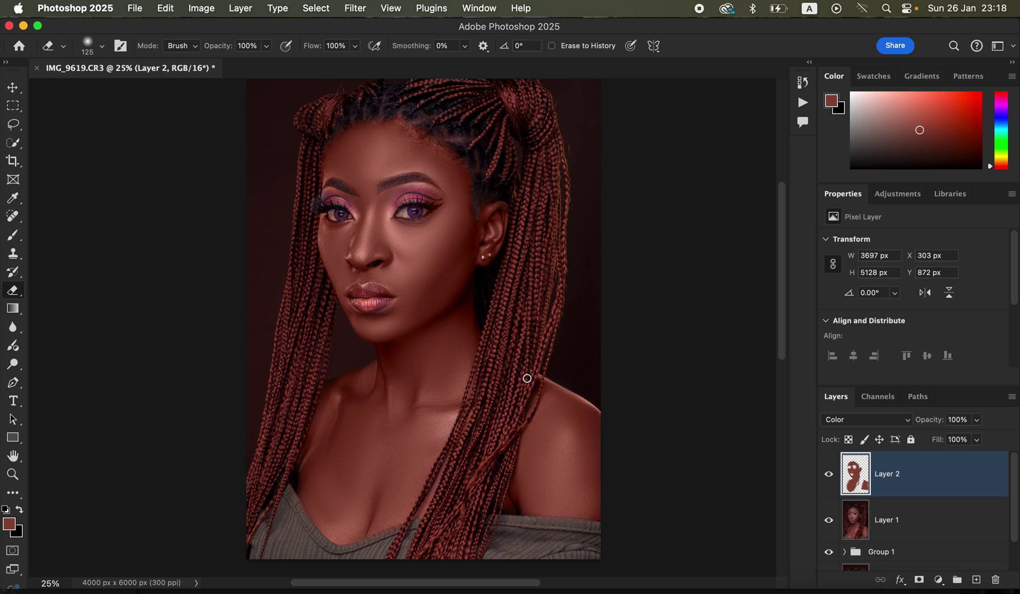
- Lower Layer 2's opacity to 62% and toggle its visibility to compare the result
mouse_move(967, 441)
mouse_down()
mouse_move(943, 440)
mouse_move(956, 442)
mouse_up()
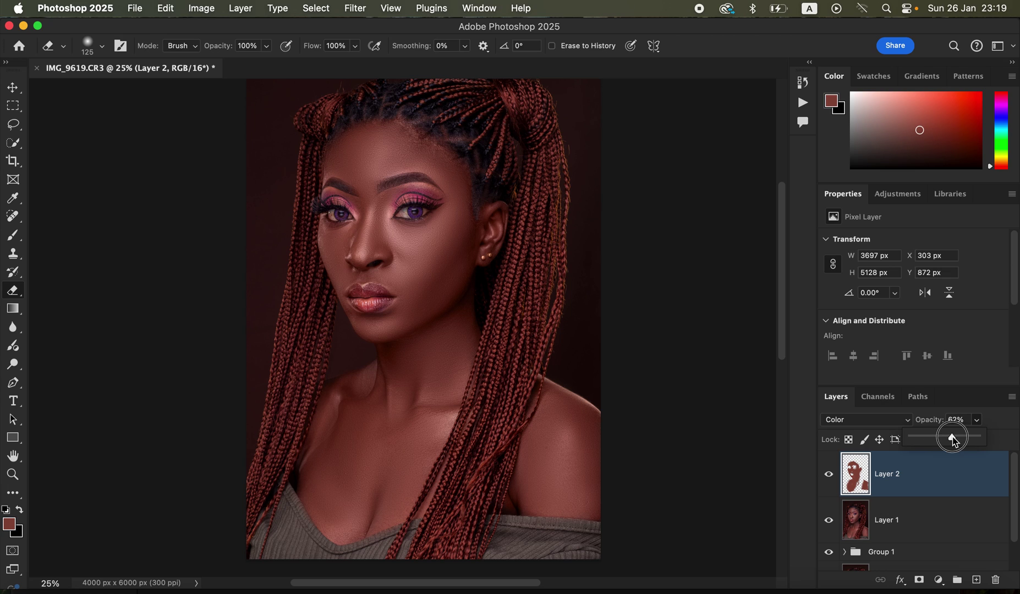
click(825, 477)
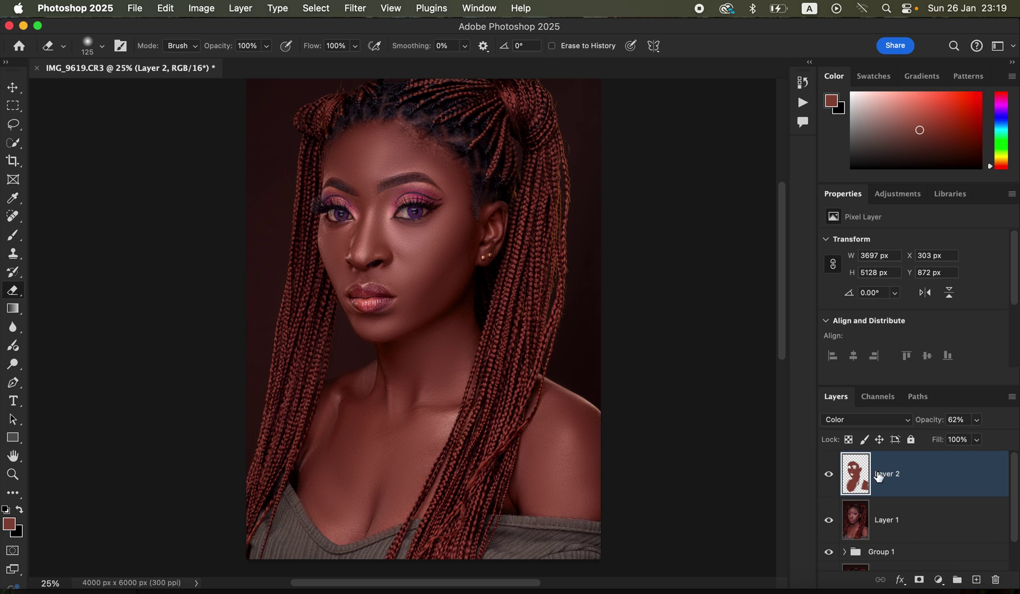
- Add a Levels adjustment layer above Layer 2 with the black input at 5 and the white input at 244
click(939, 581)
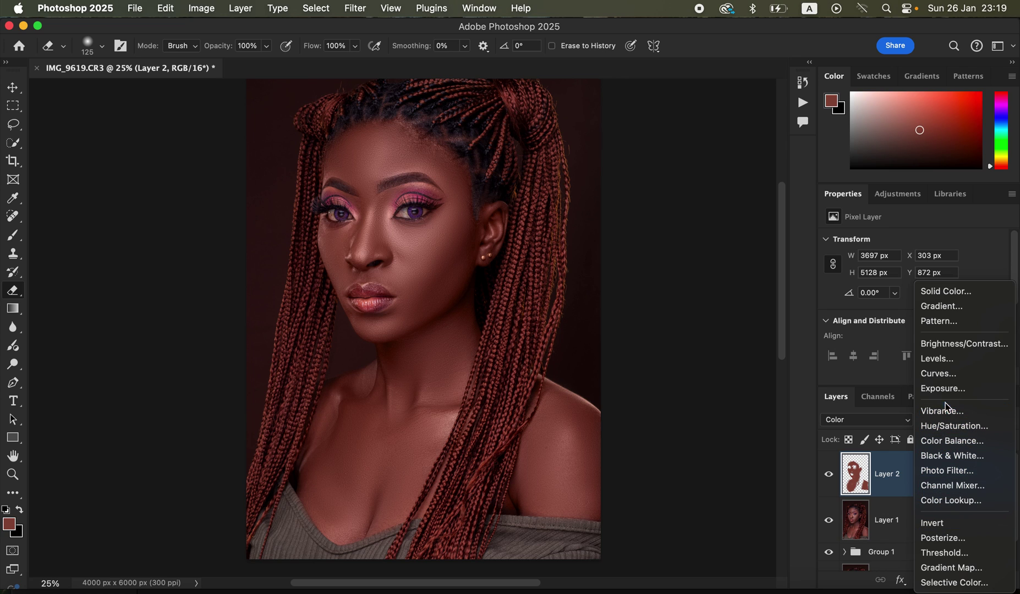
click(953, 363)
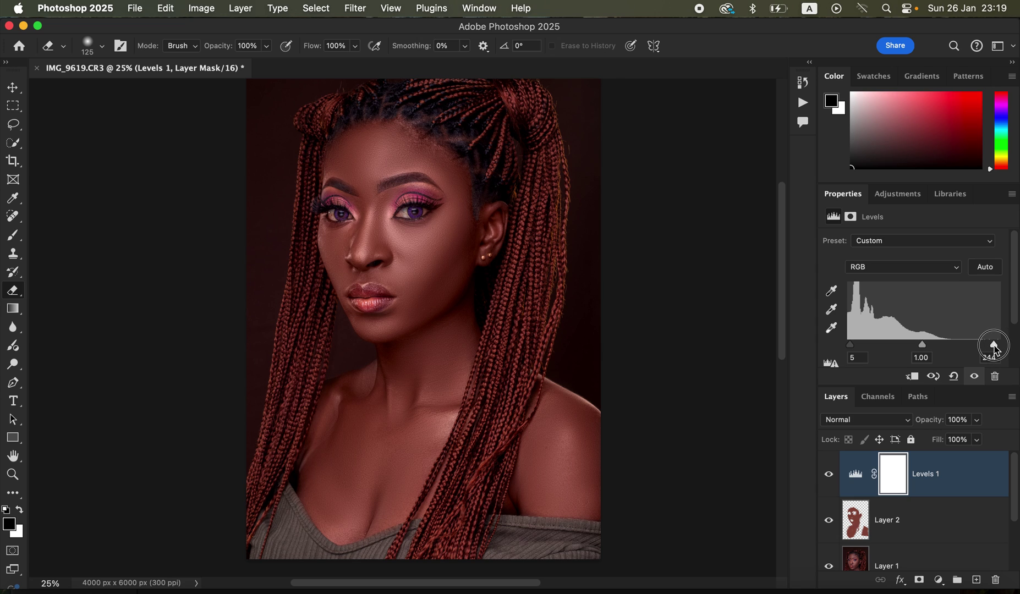
- Add a Hue/Saturation adjustment layer above the Levels layer
click(941, 581)
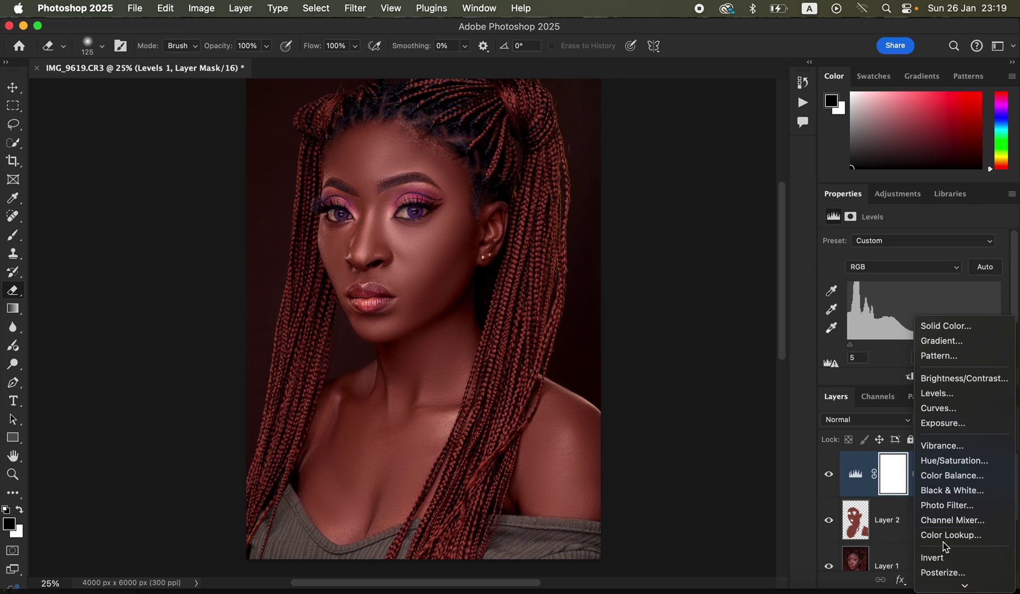
click(942, 474)
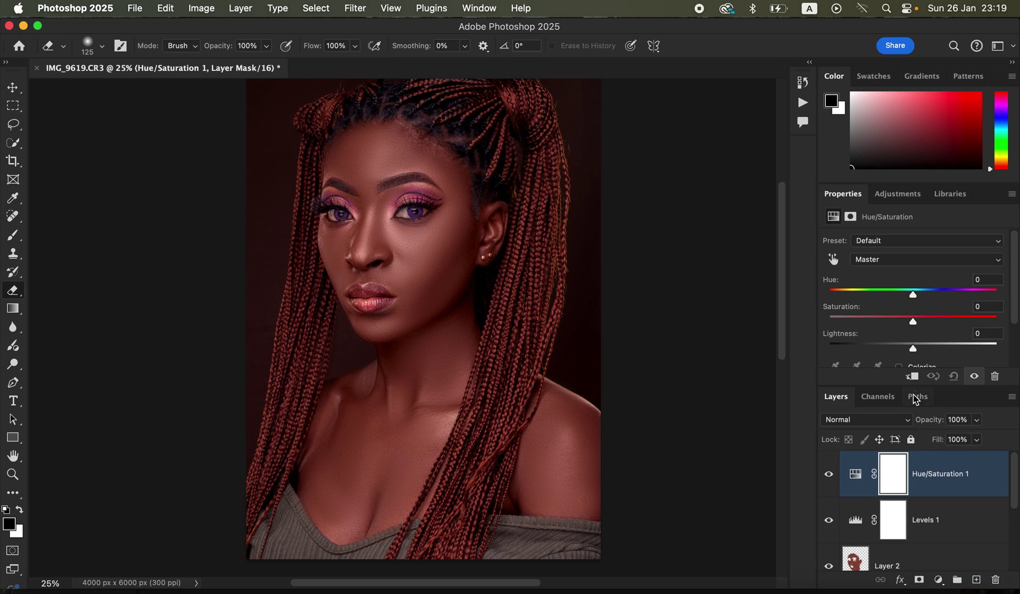
- Delete the Hue/Saturation adjustment layer above the Levels layer
click(887, 422)
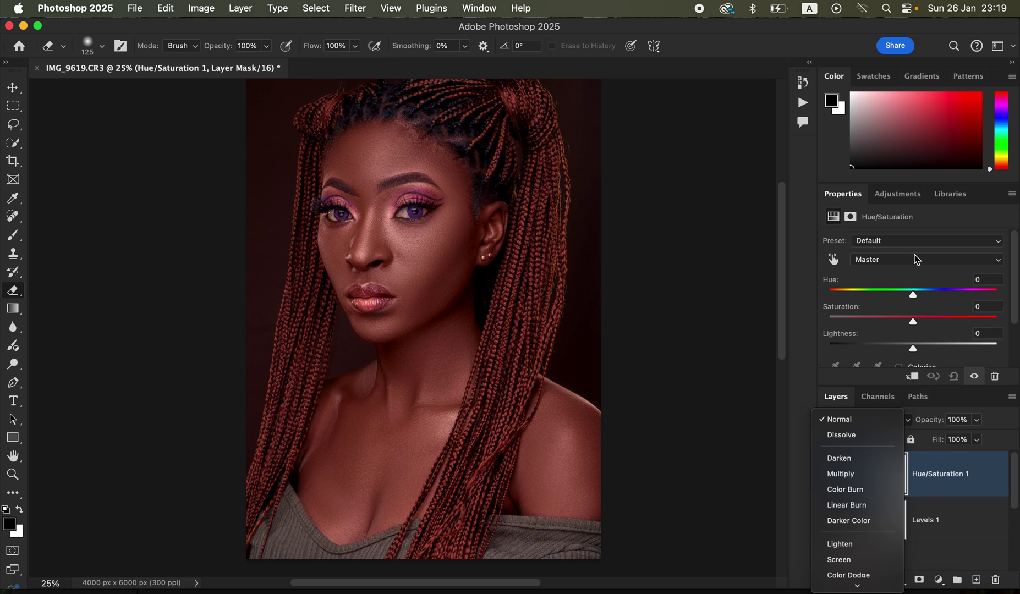
click(916, 258)
drag(961, 472, 994, 579)
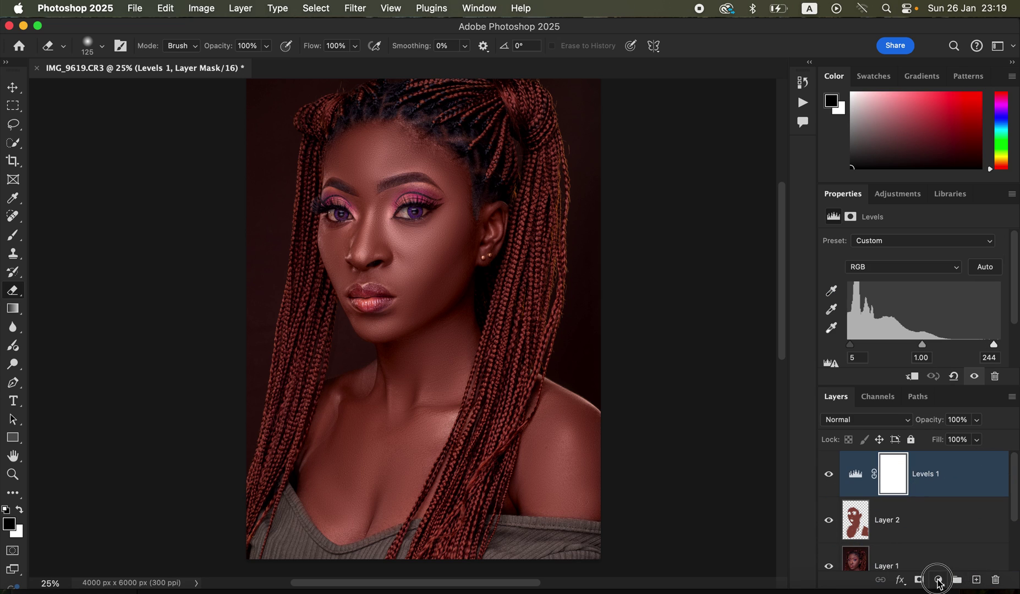
- Add a Hue/Saturation adjustment layer above the Levels layer and set the Reds lightness to -13
click(938, 580)
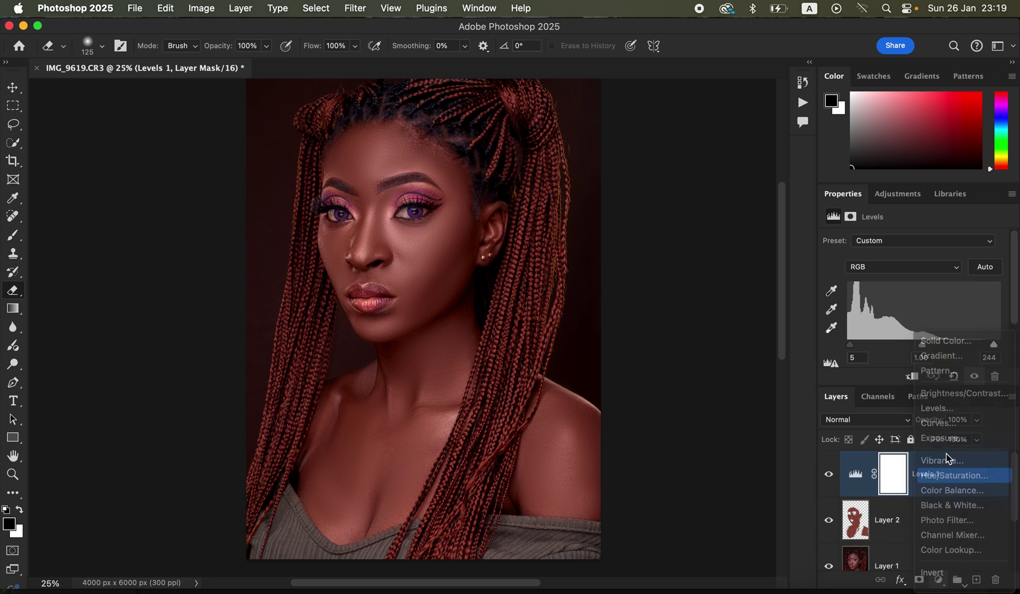
click(953, 476)
click(903, 259)
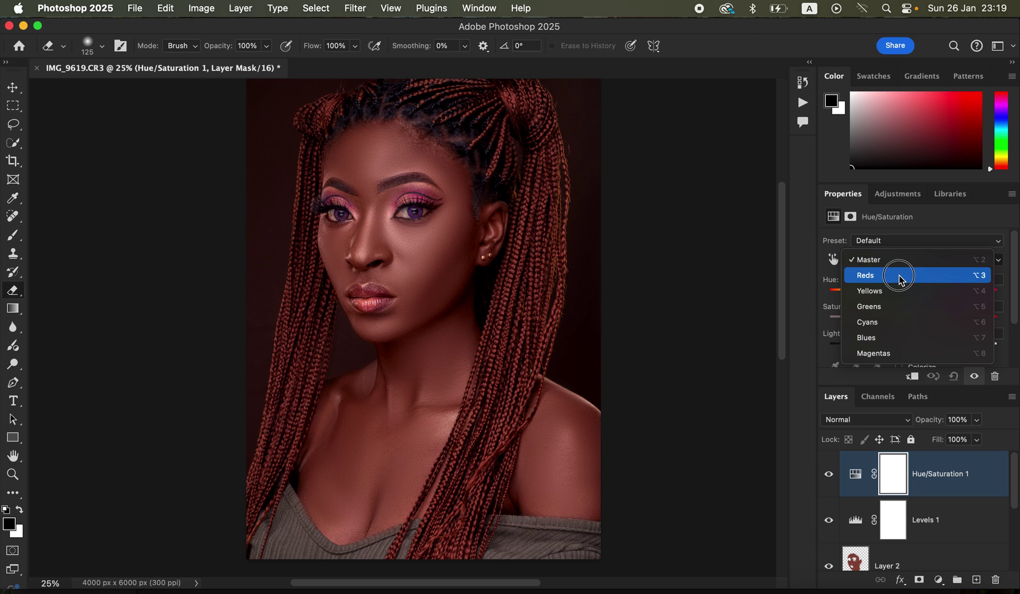
click(899, 277)
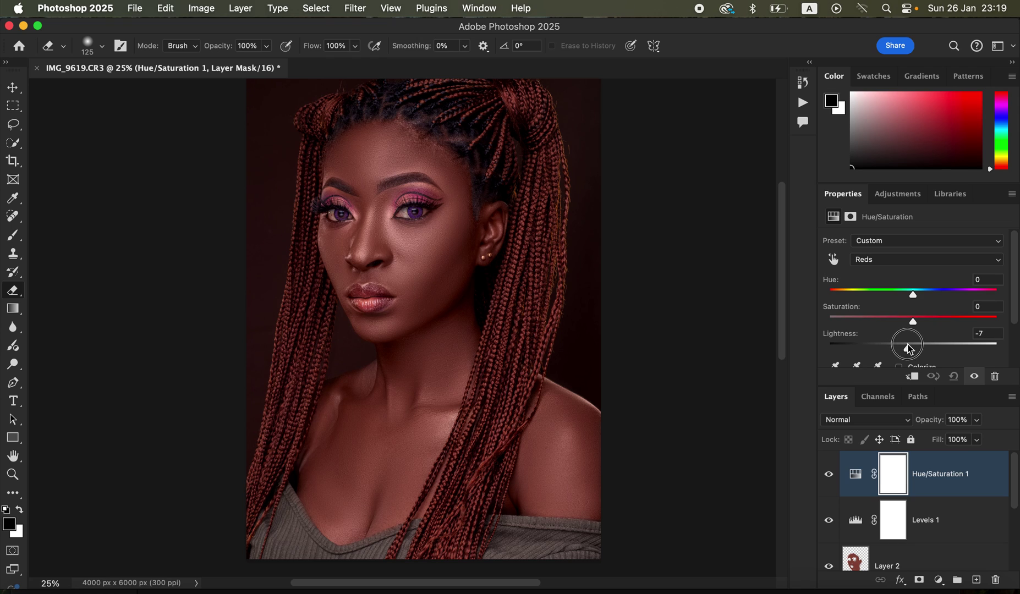
drag(904, 343, 902, 344)
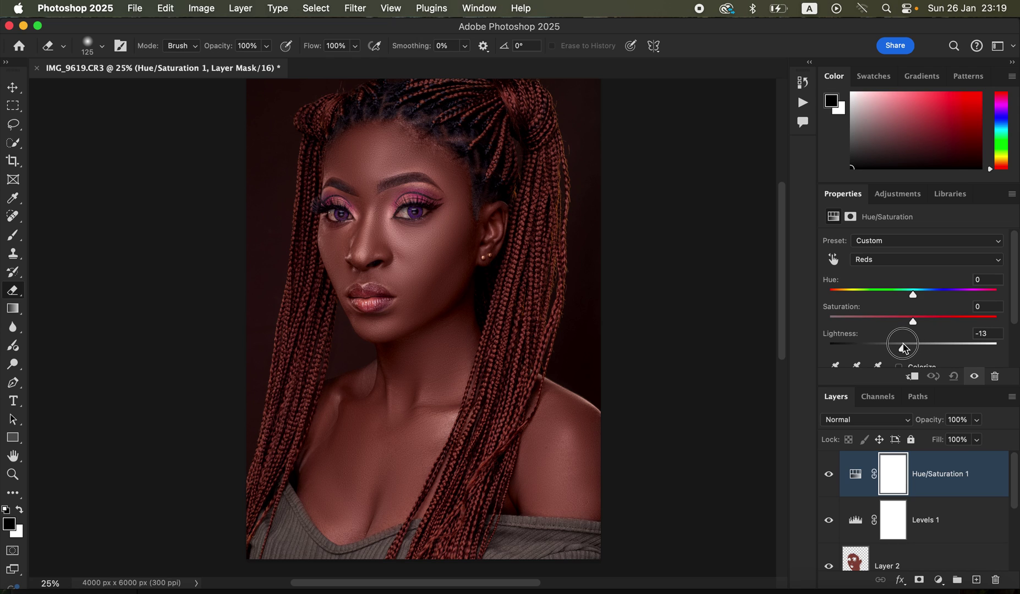
- Toggle the Hue/Saturation layer's visibility to compare the portrait with and without the darkened reds
click(830, 475)
click(829, 475)
click(829, 475)
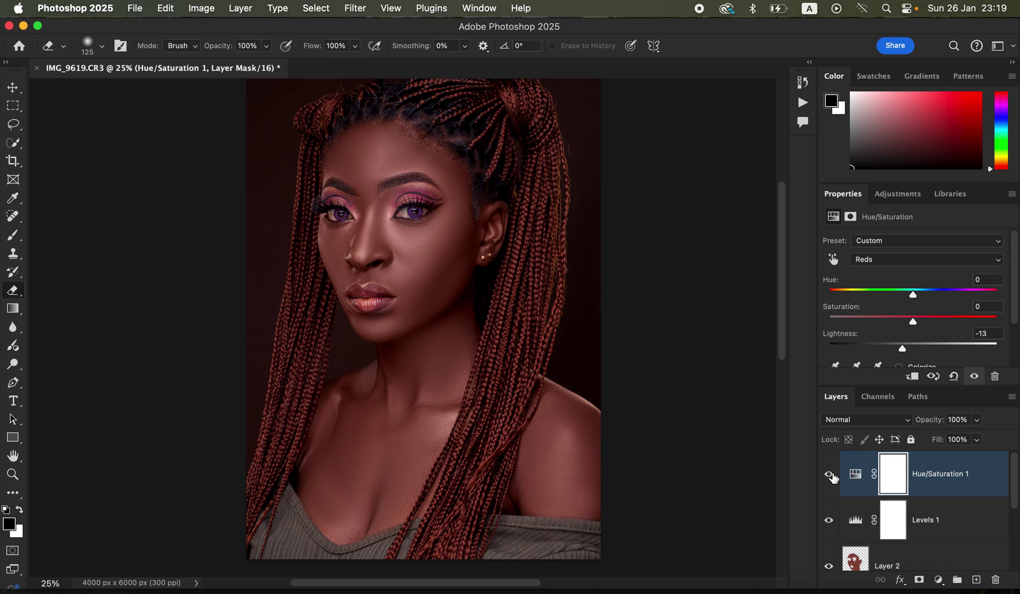
key(super+minus)
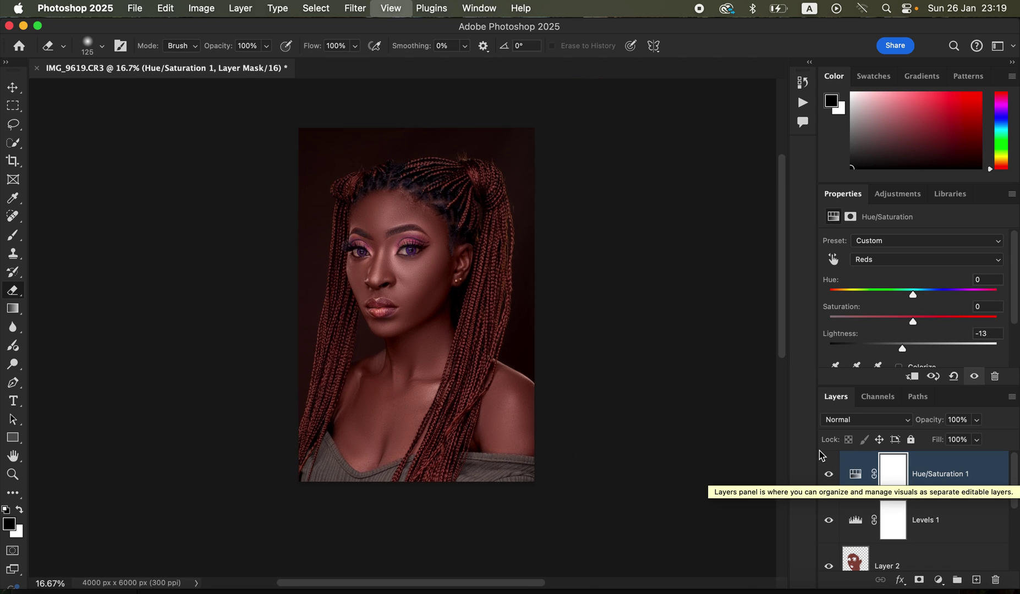
key(super+equal)
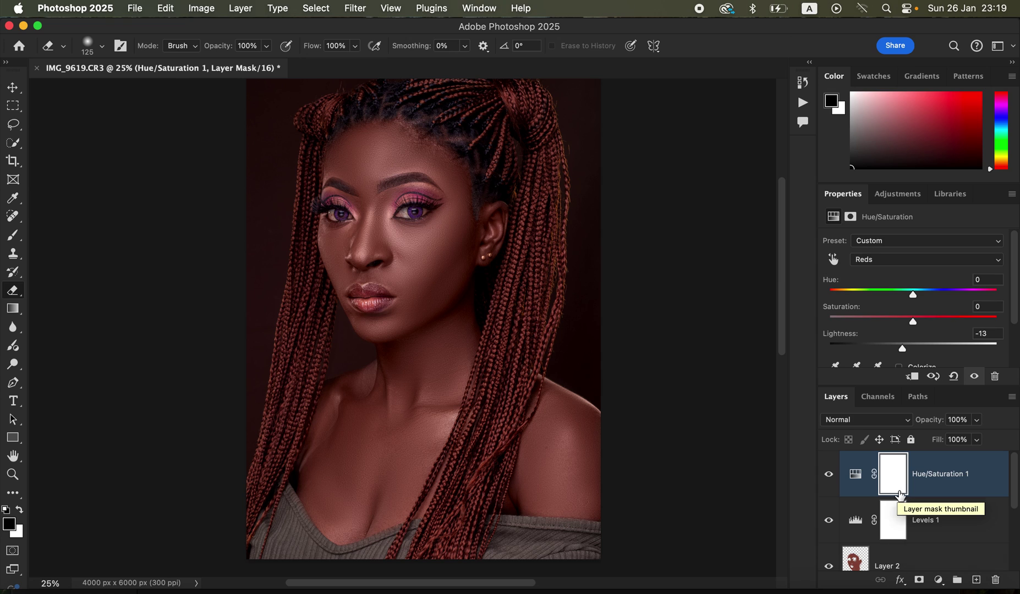
- Add a Selective Color adjustment layer, set cyan to +1% for the Blacks and slightly adjust their black amount
click(938, 580)
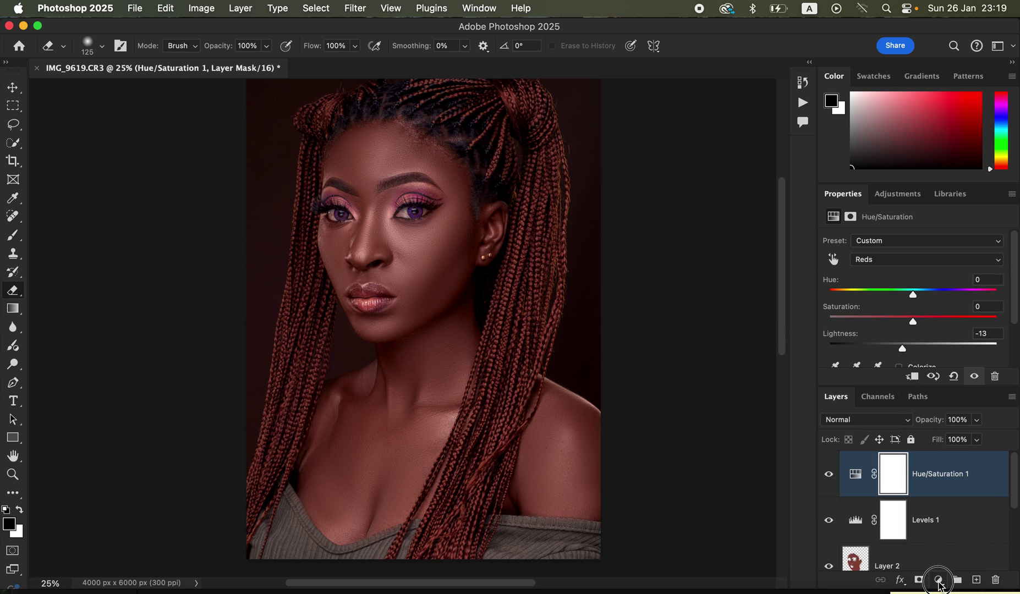
click(942, 581)
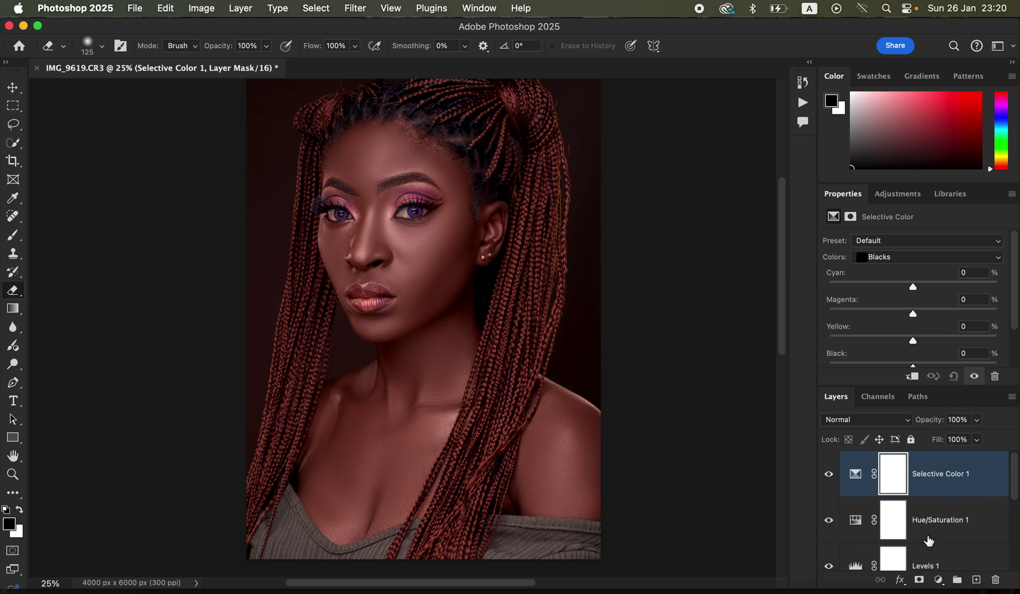
click(907, 266)
click(909, 265)
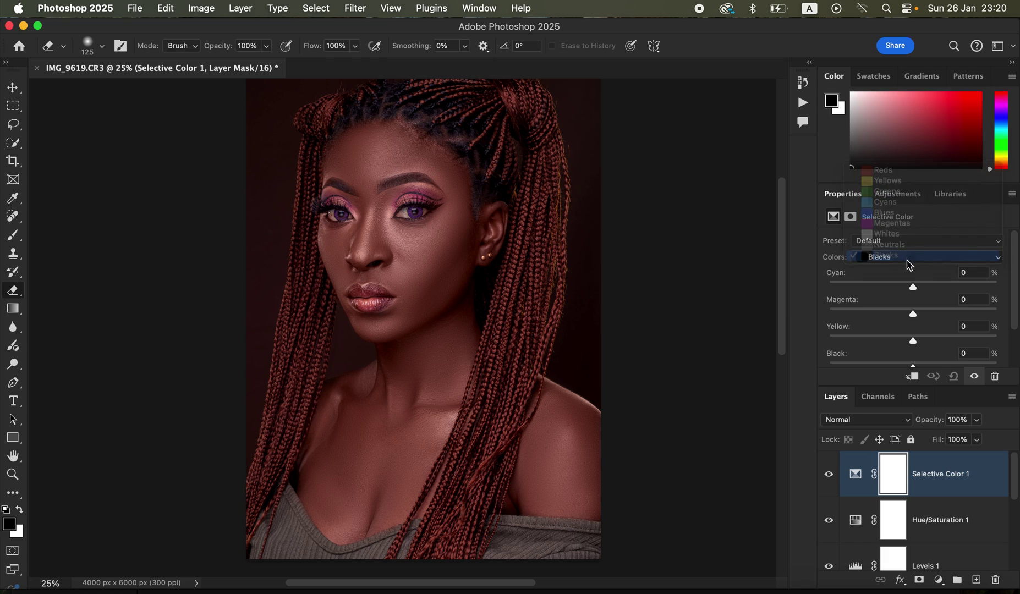
drag(914, 288, 915, 290)
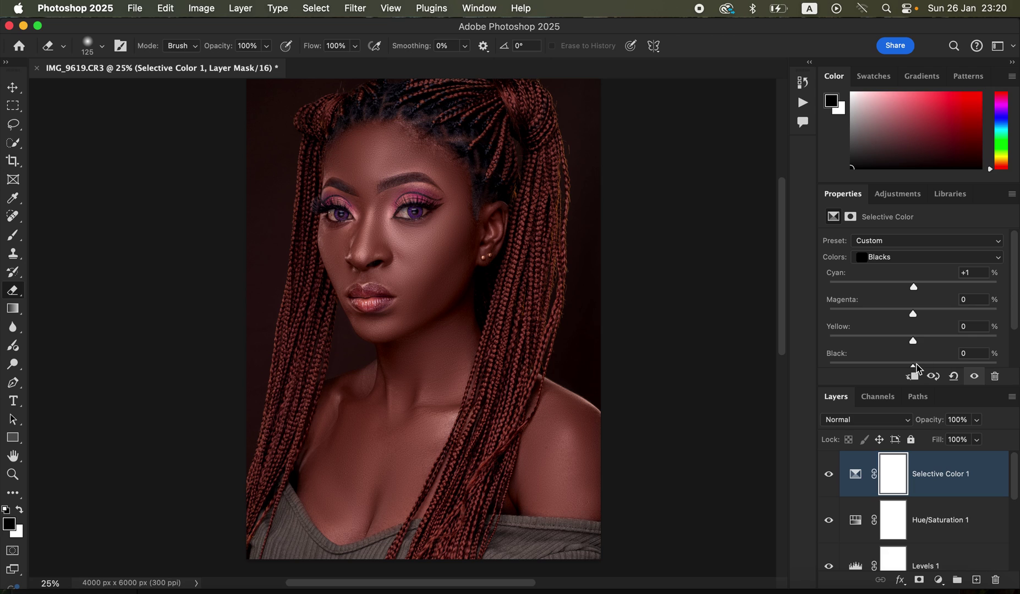
drag(914, 365, 914, 367)
- Toggle the Selective Color layer's visibility to compare its effect on the whole portrait
click(836, 477)
click(837, 477)
key(super+minus)
key(super+minus)
key(super+0)
- Add a Black & White adjustment layer with the Multiply blend mode and 9% opacity
click(938, 580)
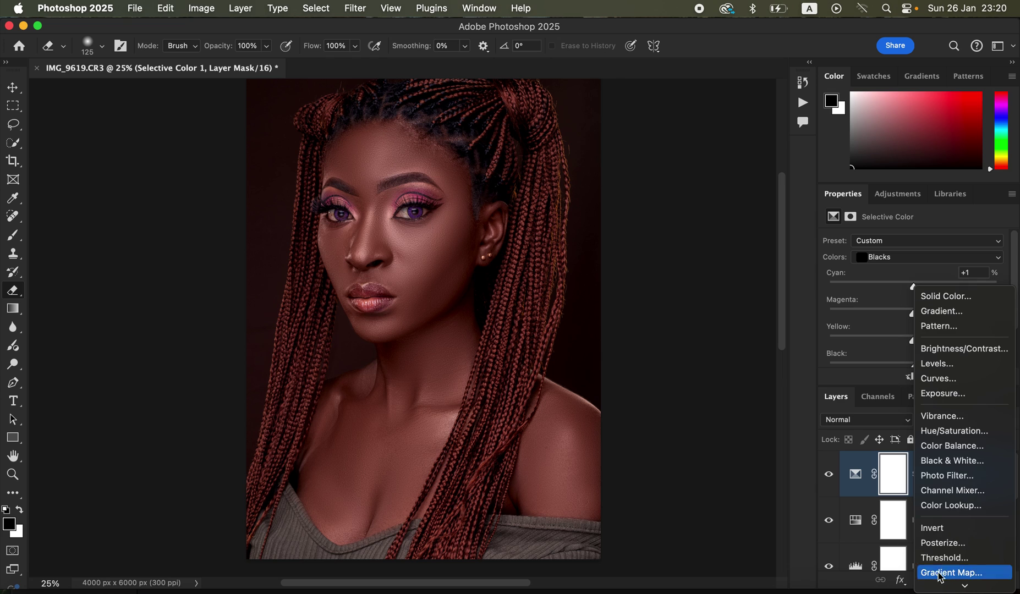
click(952, 463)
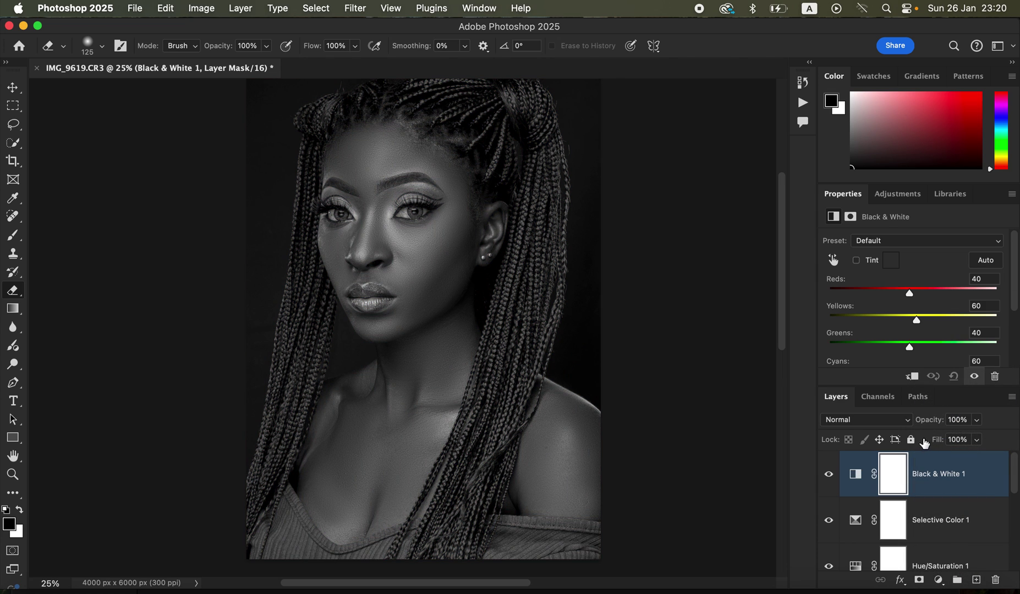
click(888, 421)
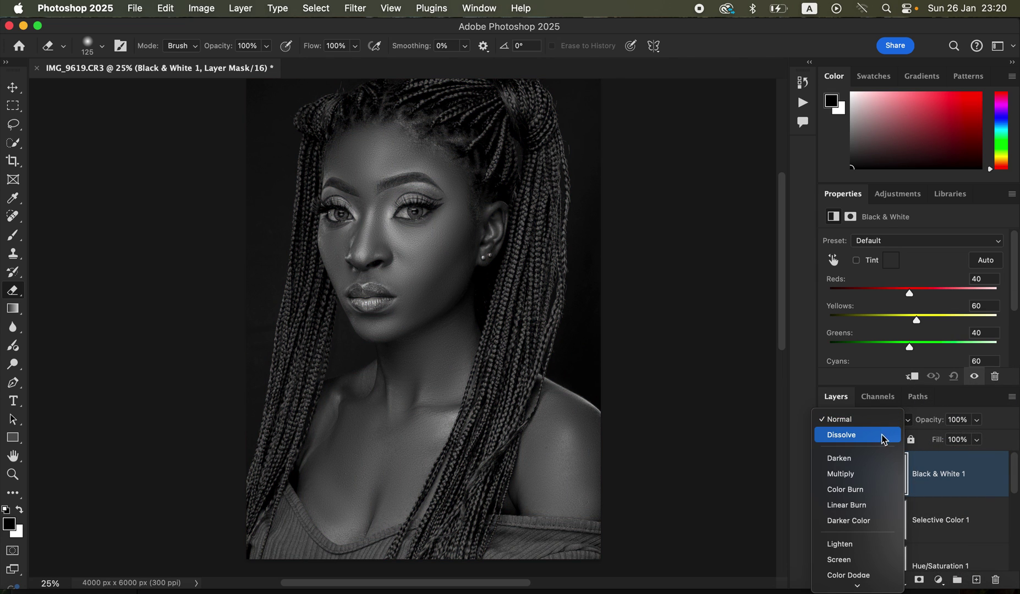
click(872, 473)
click(976, 419)
drag(979, 436, 913, 445)
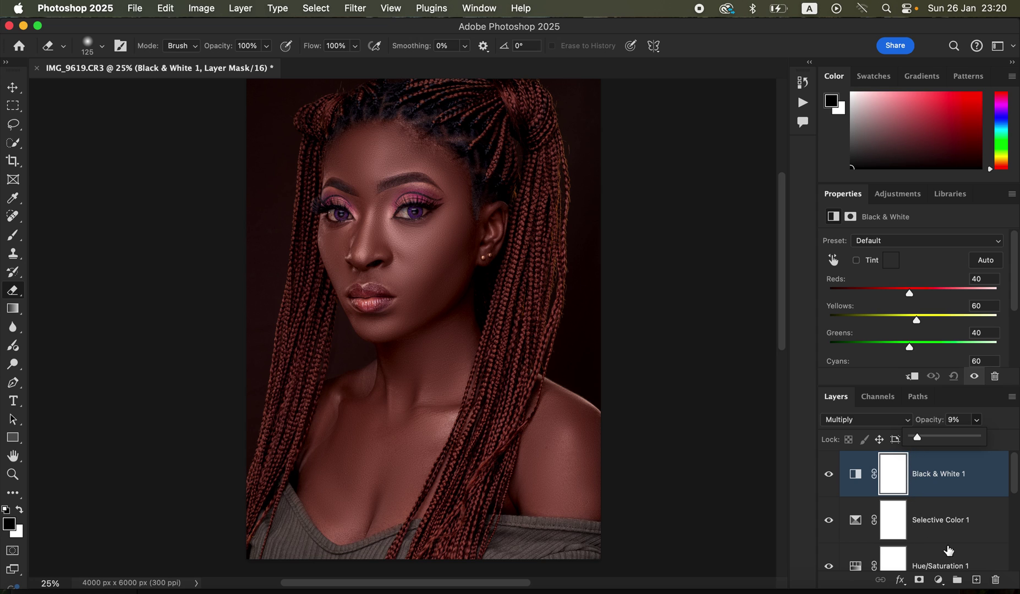
- Add a second Hue/Saturation layer on top with the Master saturation at -78 and invert its mask to black
click(938, 580)
click(957, 446)
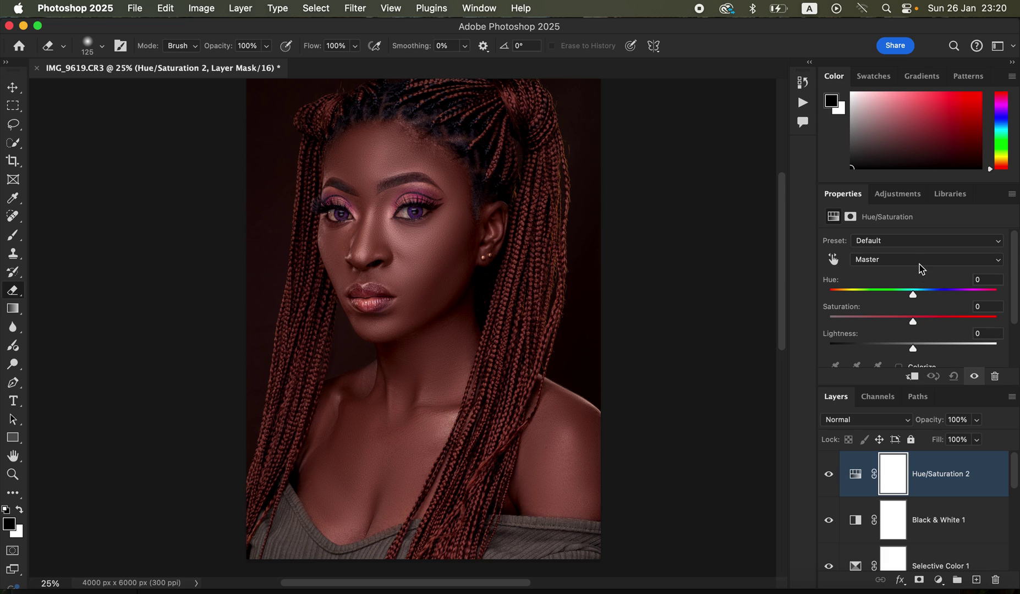
drag(913, 326, 847, 325)
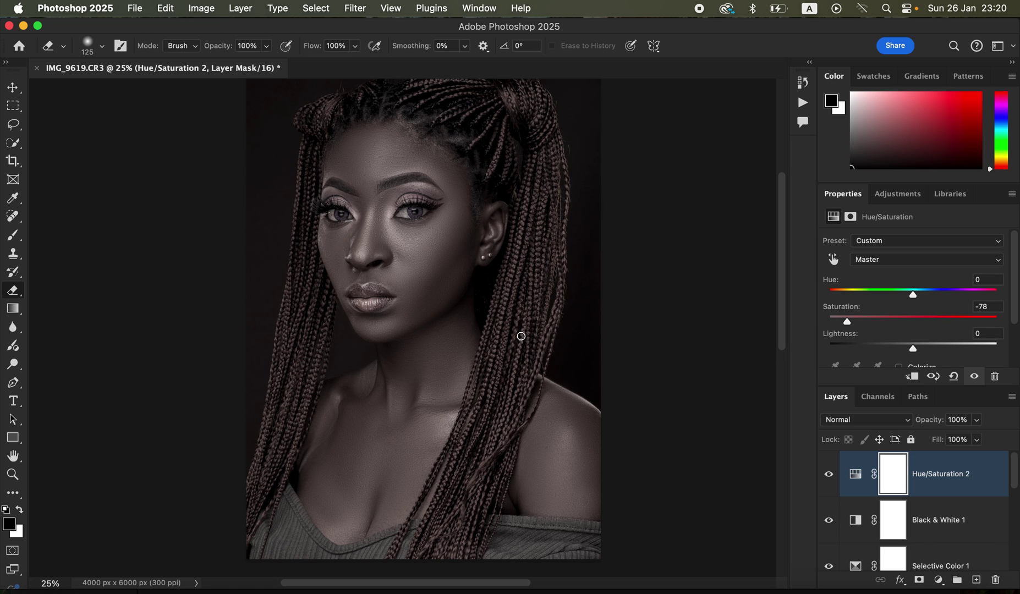
key(super+i)
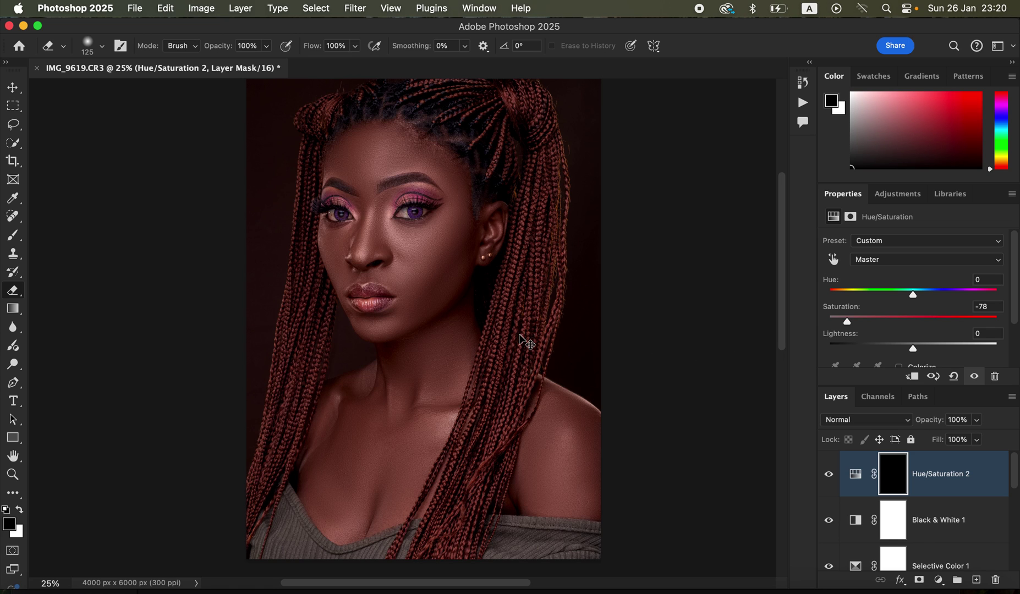
- Prepare the Brush tool at size 80 with white as the foreground colour for painting the eyes on the mask
key(super+equal)
scroll(319, 264, up, 2)
key(super+equal)
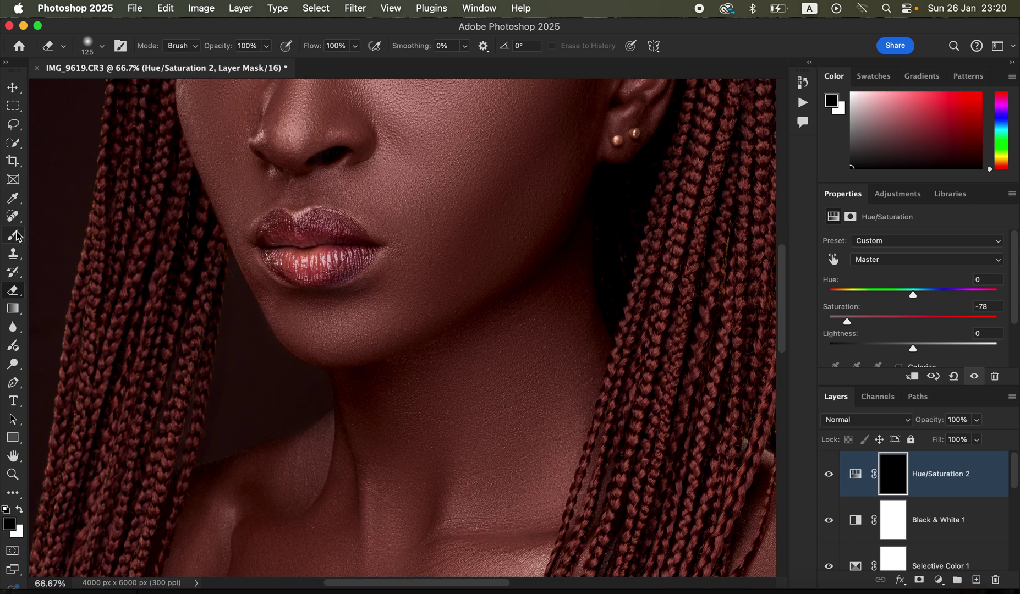
click(13, 236)
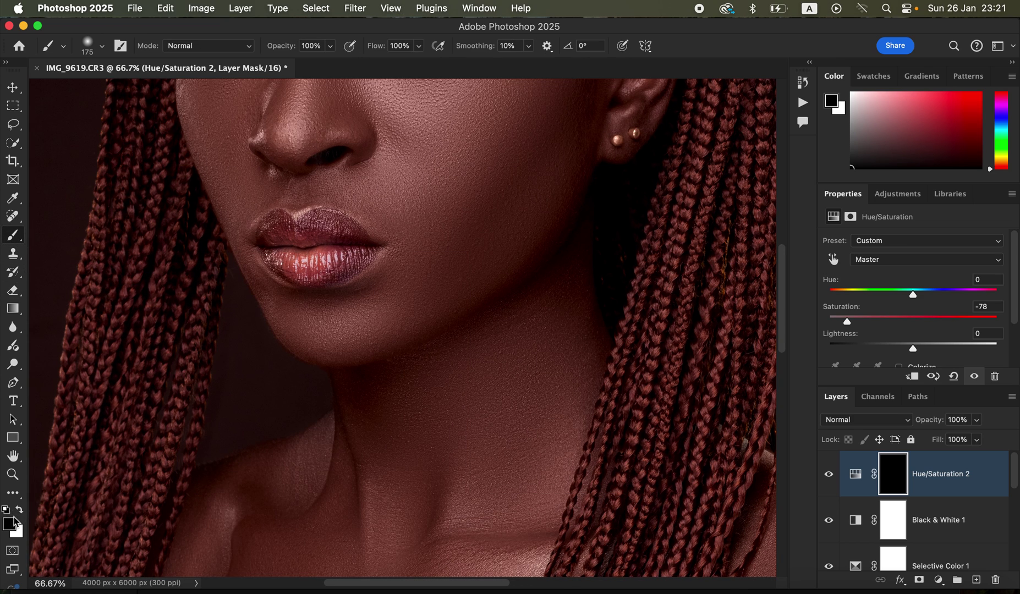
key(x)
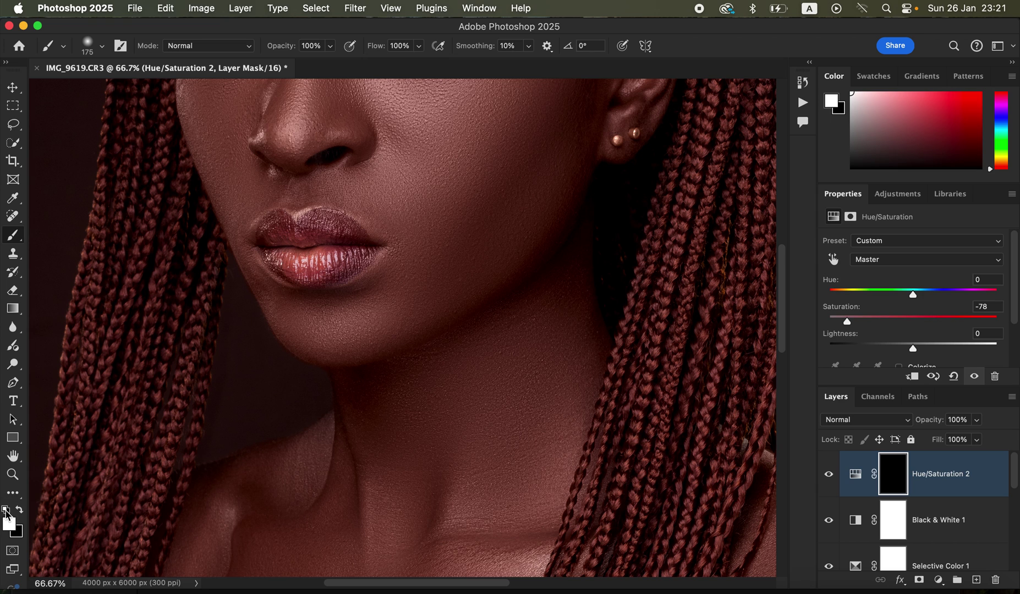
scroll(471, 275, up, 8)
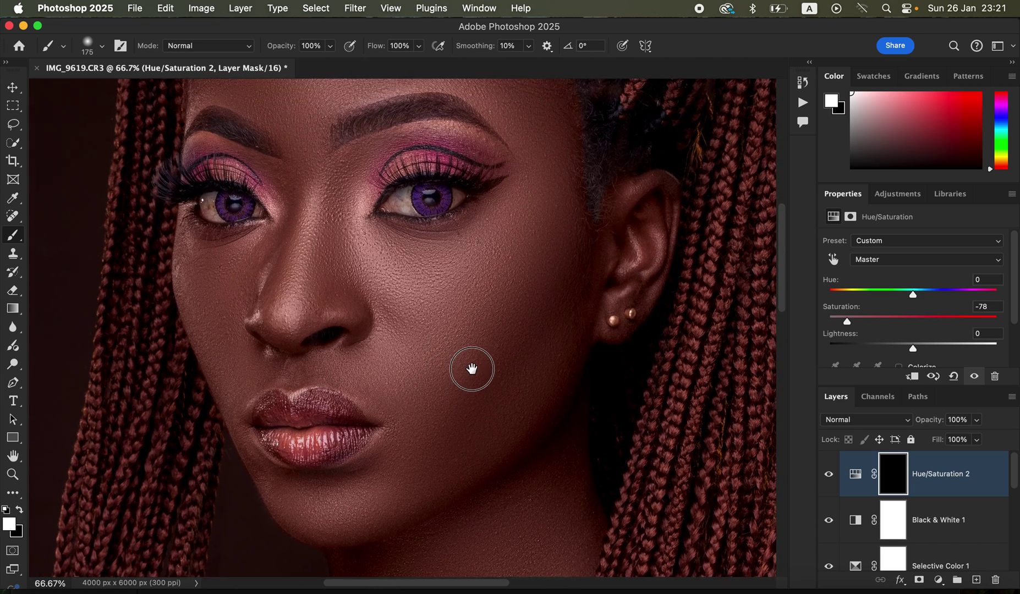
key(bracketleft)
key(bracketleft)
key(bracketleft)
key(bracketleft)
key(bracketleft)
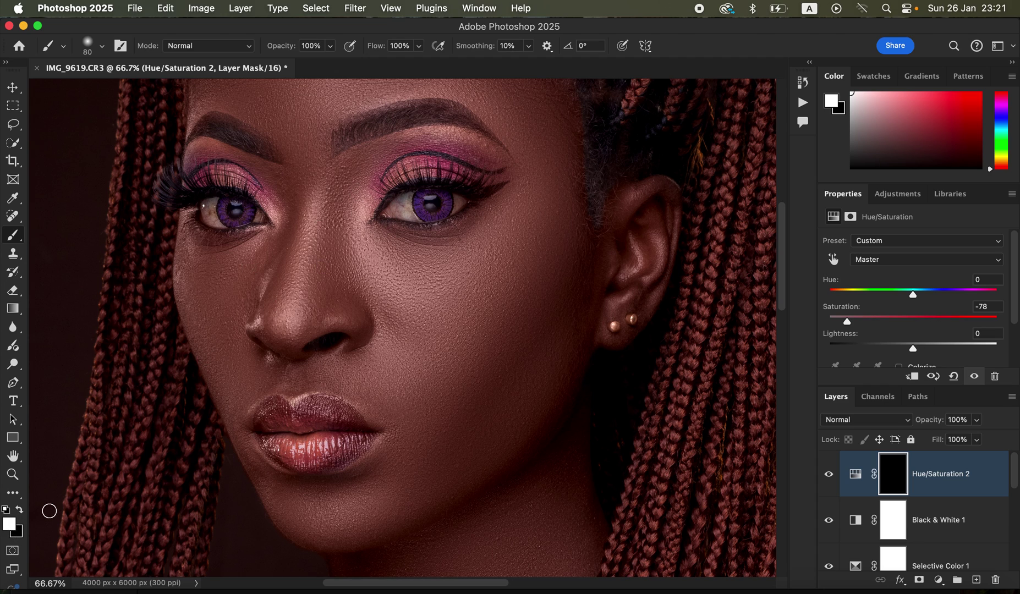
click(20, 511)
click(20, 510)
click(21, 510)
click(21, 510)
click(21, 510)
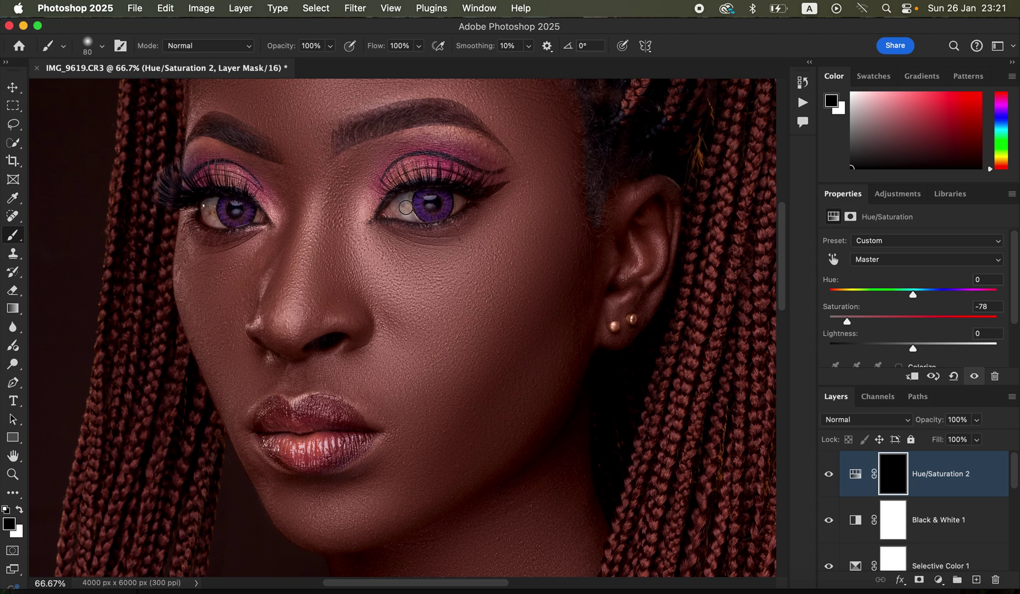
key(x)
- Paint white on the top Hue/Saturation mask over the whites of both eyes, and black over the iris of the eye farther from the ear
mouse_move(403, 209)
mouse_down()
mouse_move(414, 212)
mouse_move(404, 209)
mouse_up()
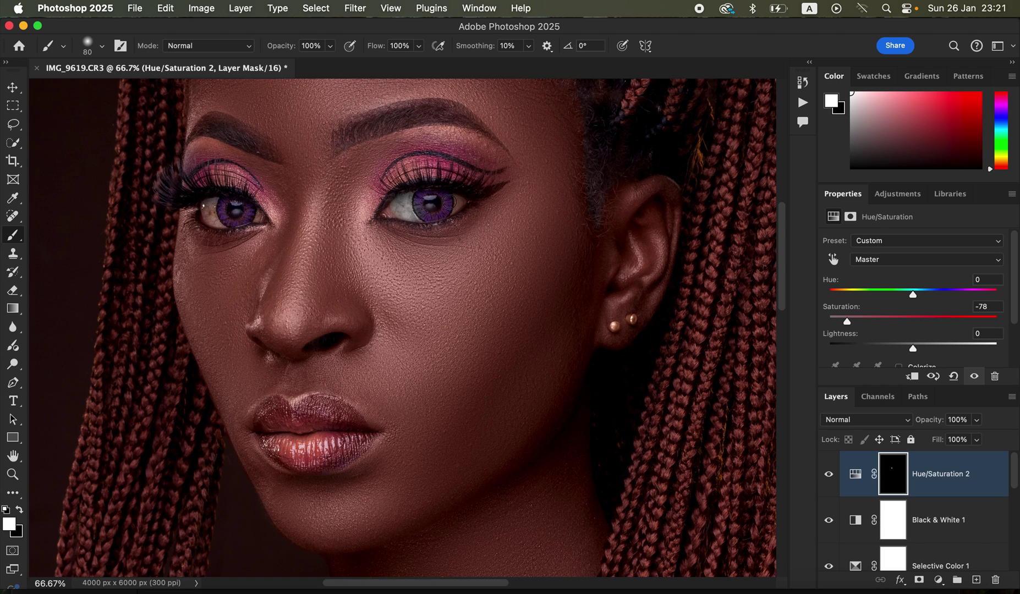
mouse_move(212, 201)
mouse_down()
mouse_move(218, 214)
mouse_move(250, 220)
mouse_move(212, 203)
mouse_move(214, 219)
mouse_up()
key(x)
mouse_move(231, 217)
mouse_down()
mouse_move(241, 204)
mouse_move(230, 206)
mouse_up()
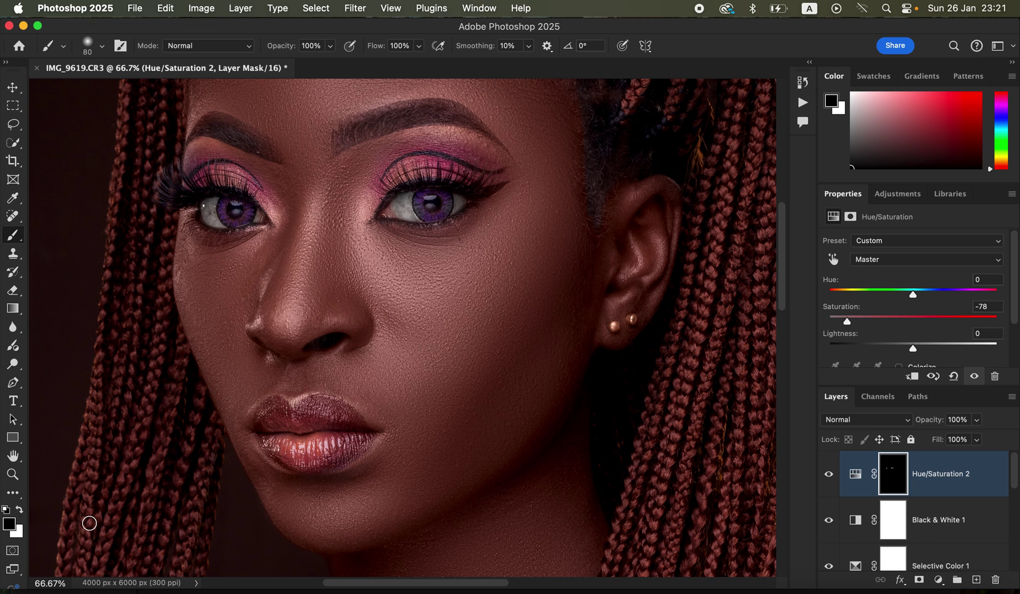
- Examine the full portrait to judge the desaturated eye whites and the overall grade
key(super+minus)
key(super+minus)
key(super+minus)
key(super+minus)
key(super+plus)
drag(787, 277, 794, 385)
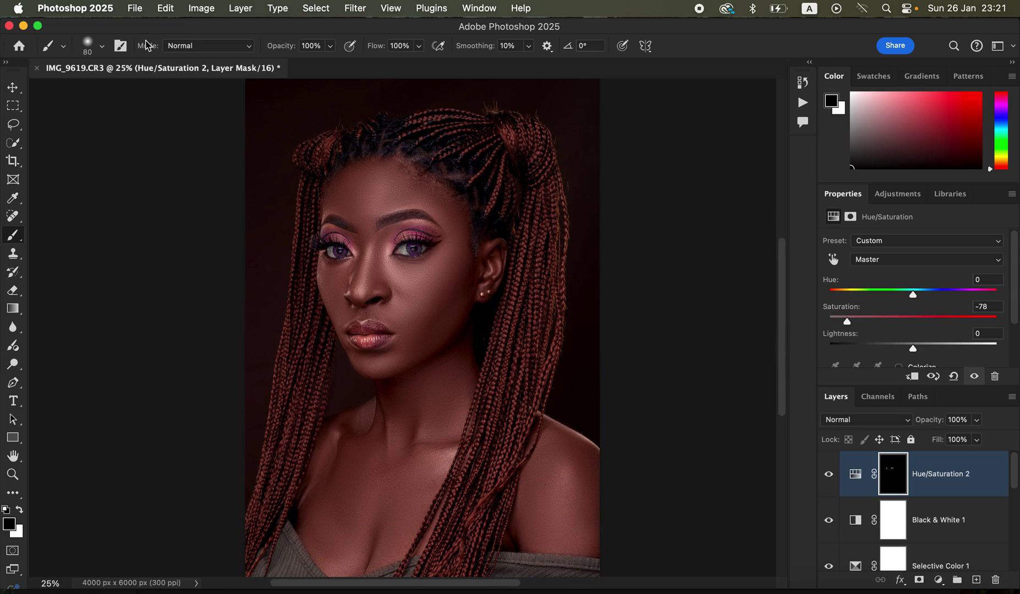
- Set up a JPG export of the portrait at quality 7 with Bicubic Sharper resampling
click(135, 8)
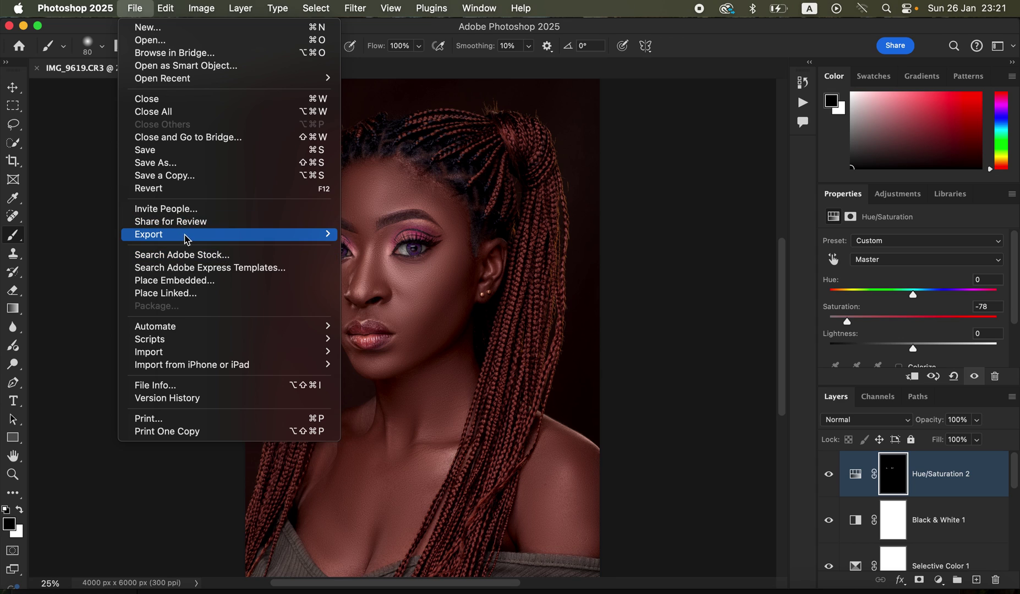
mouse_move(213, 237)
click(428, 248)
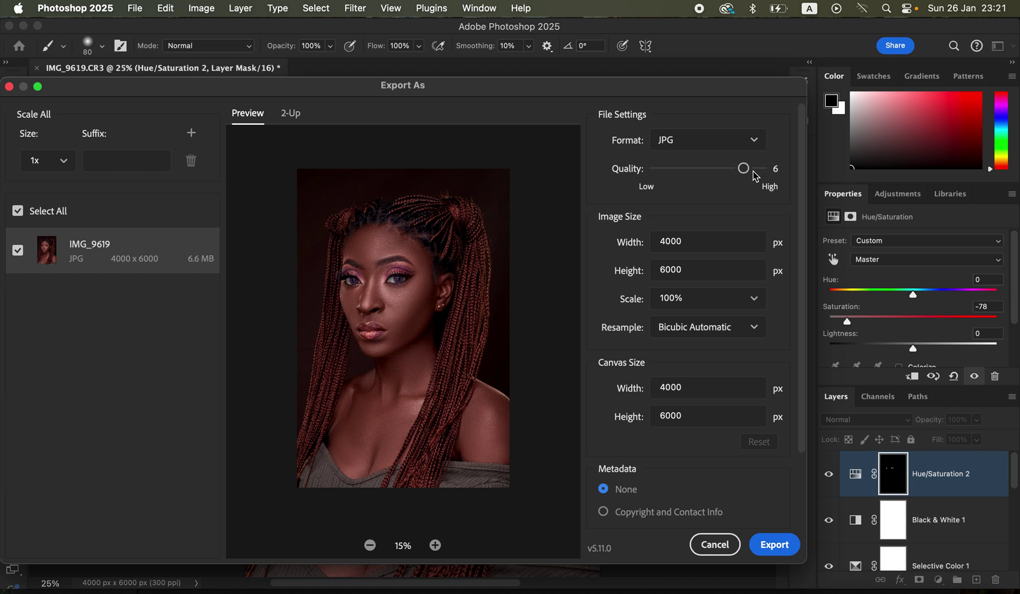
drag(743, 169, 784, 172)
click(714, 331)
click(720, 401)
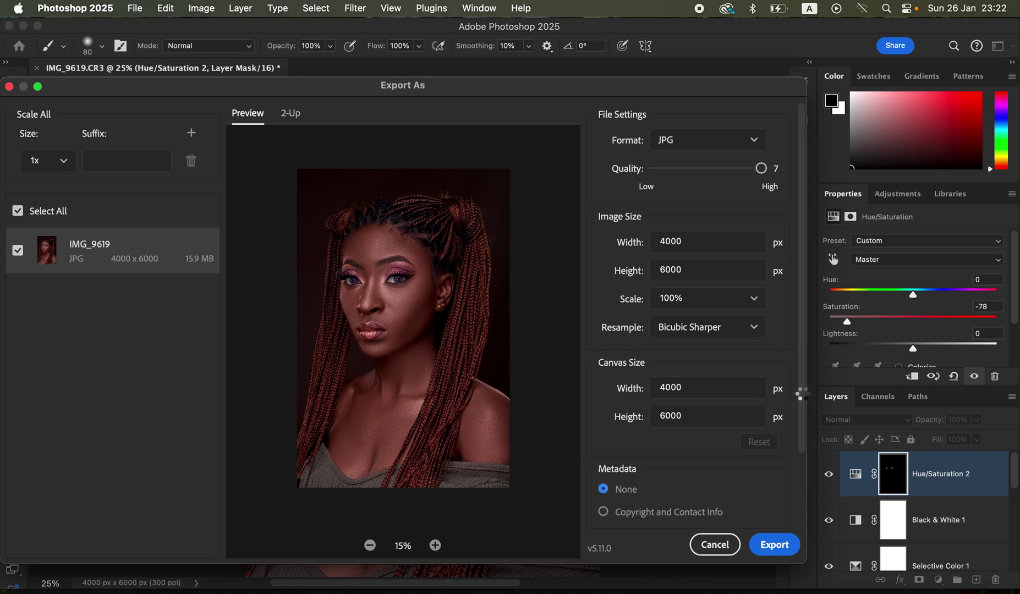
scroll(803, 407, down, 4)
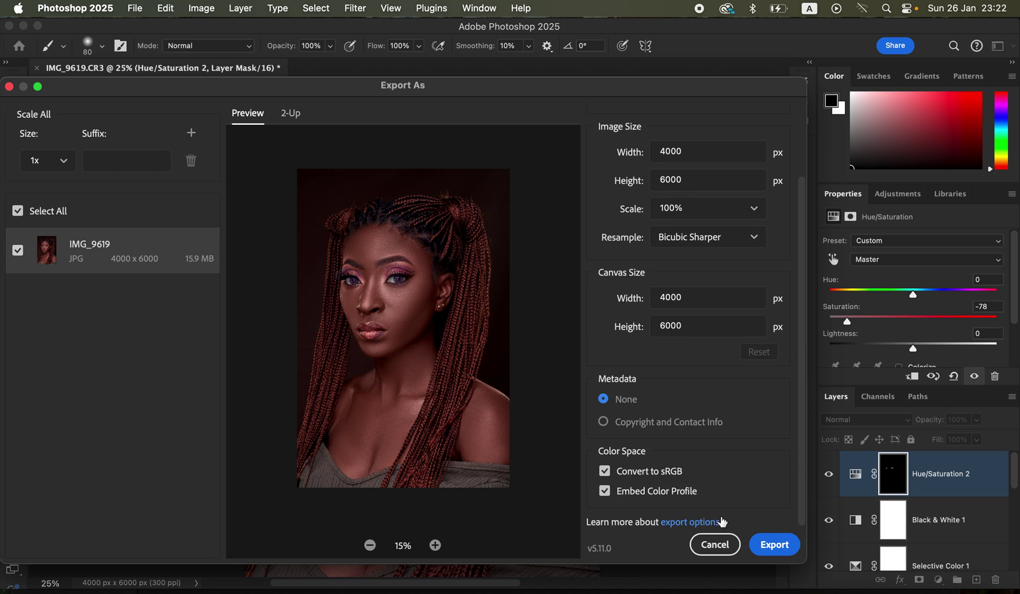
- Start exporting the JPG to the Desktop, and cancel both the save and the export
click(769, 547)
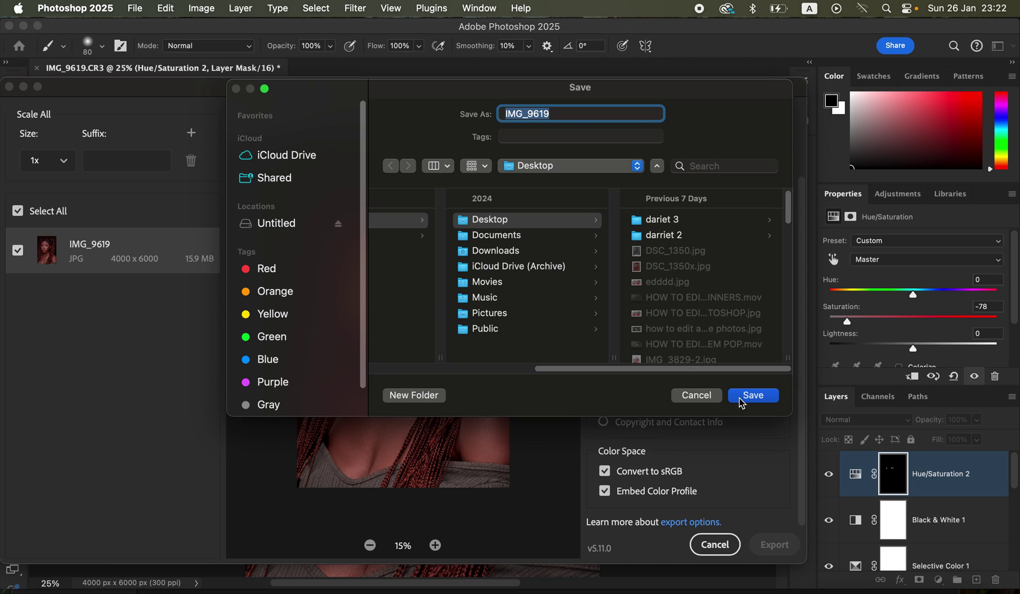
click(696, 395)
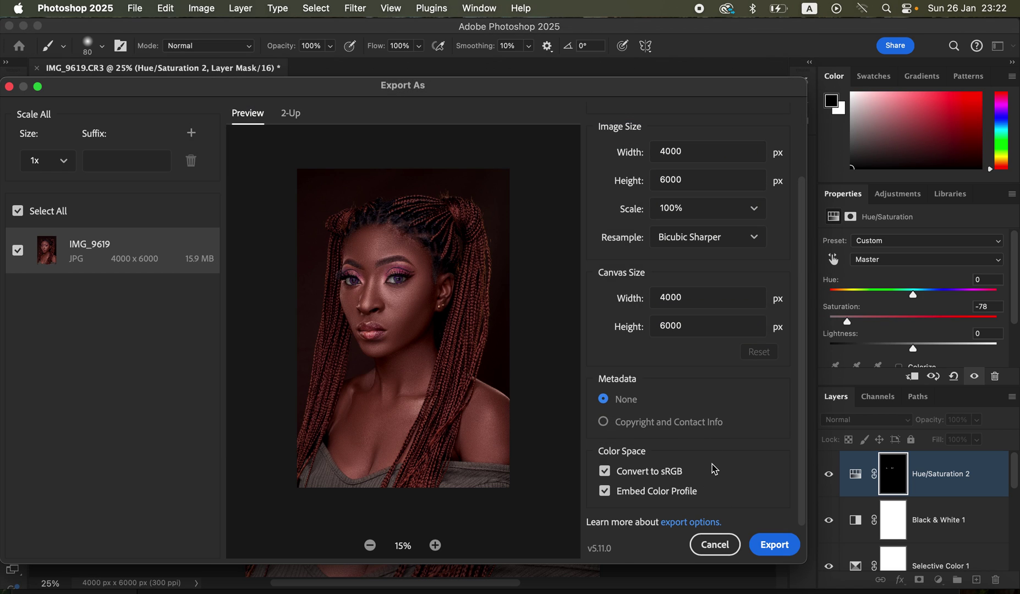
click(713, 546)
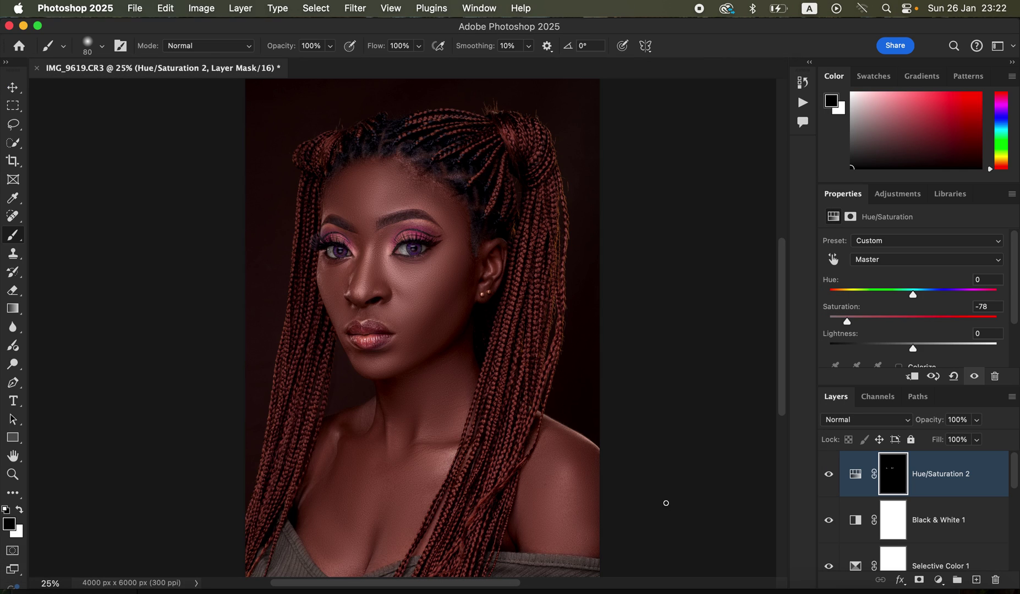